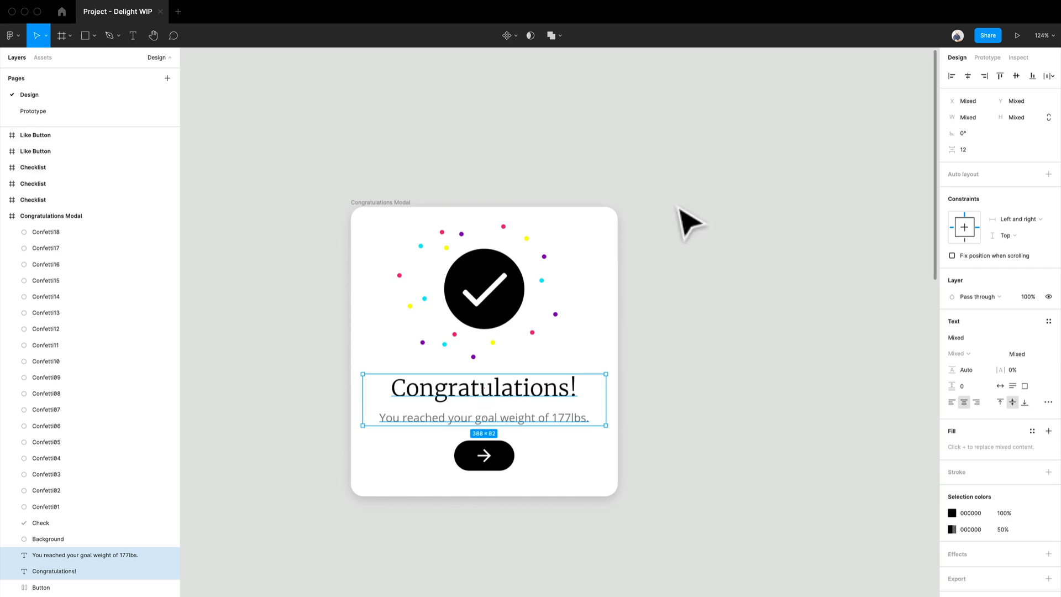
- Duplicate the Congratulations Modal frame and place the copy to the left of the original
{"action": "left_click", "coordinate": [705, 227]}
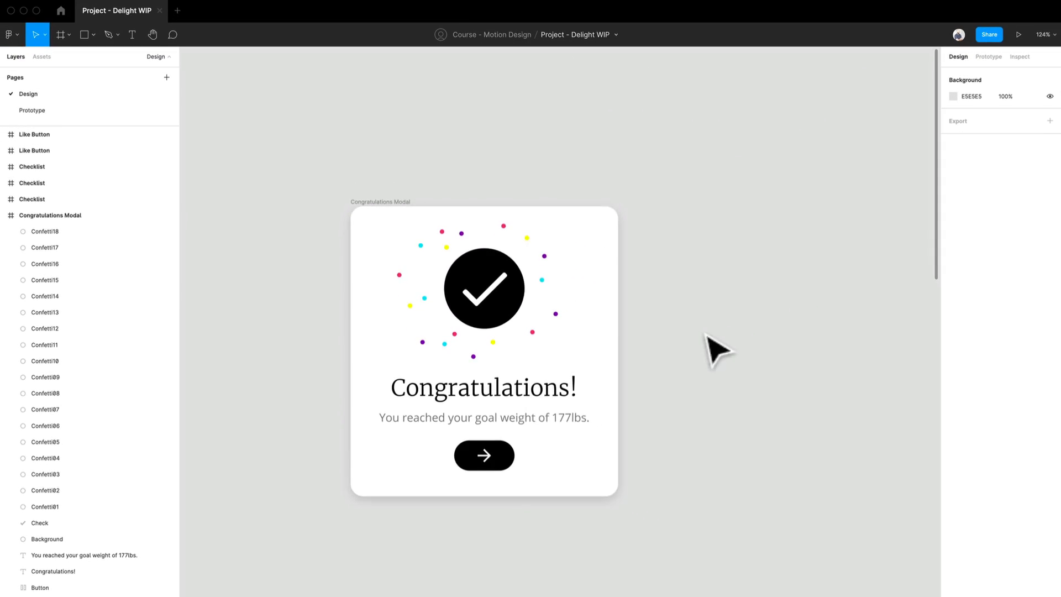
{"action": "scroll", "coordinate": [894, 279], "scroll_direction": "right", "scroll_amount": 1}
{"action": "left_click", "coordinate": [303, 47]}
{"action": "left_click_drag", "start_coordinate": [327, 186], "coordinate": [401, 203]}
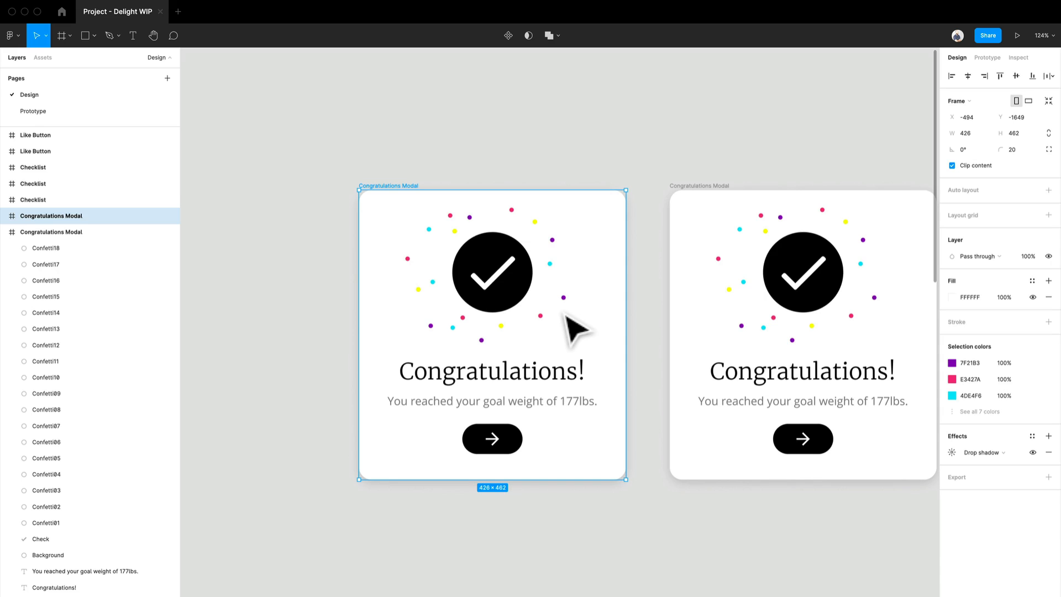
{"action": "left_click_drag", "start_coordinate": [328, 283], "coordinate": [523, 260]}
{"action": "scroll", "coordinate": [522, 260], "scroll_direction": "down", "scroll_amount": 2}
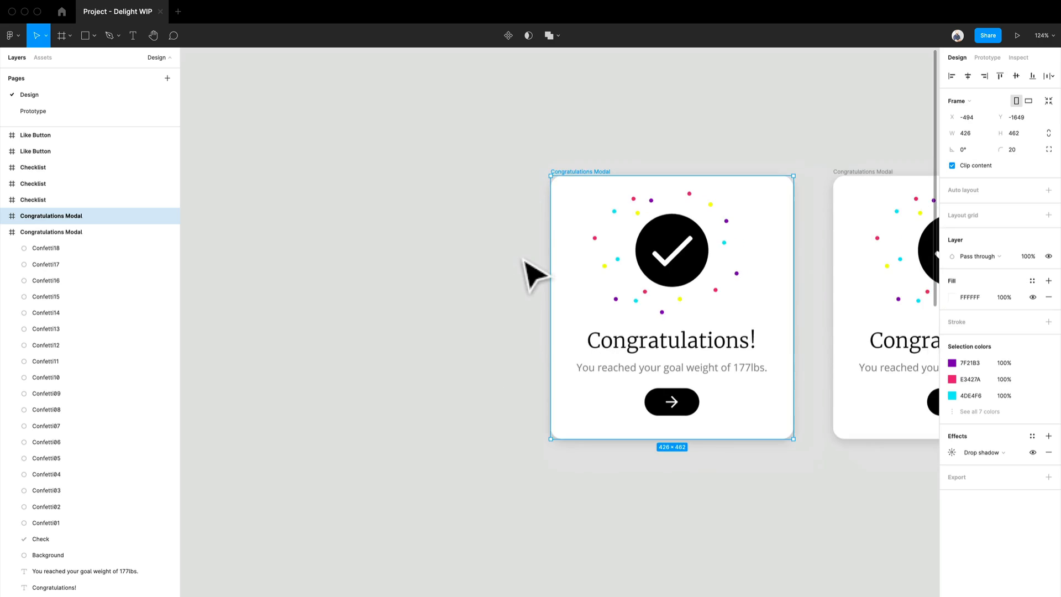
{"action": "scroll", "coordinate": [475, 299], "scroll_direction": "down", "scroll_amount": 2}
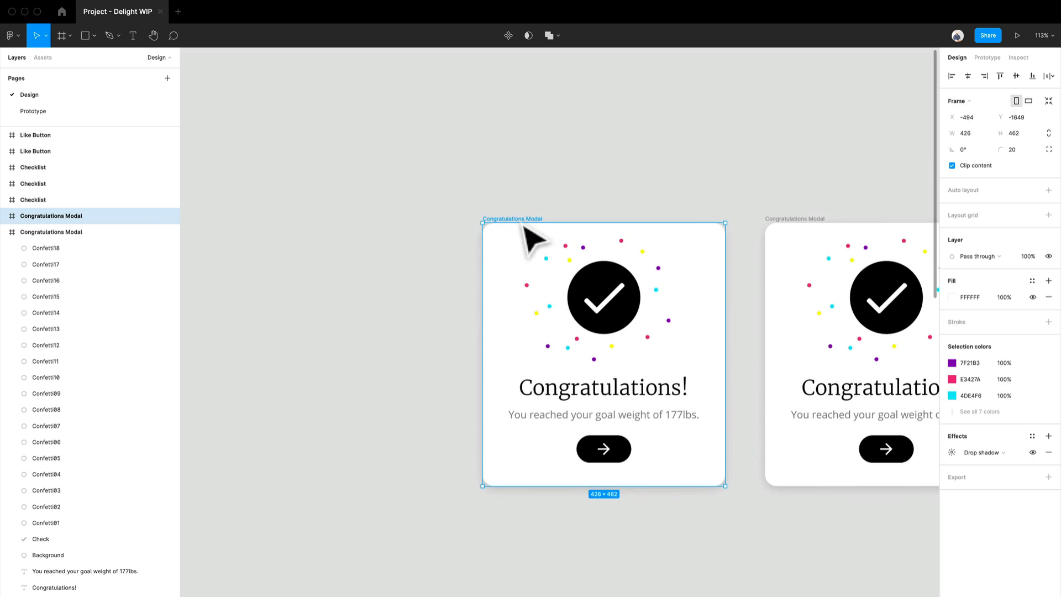
{"action": "left_click_drag", "start_coordinate": [530, 237], "coordinate": [293, 234]}
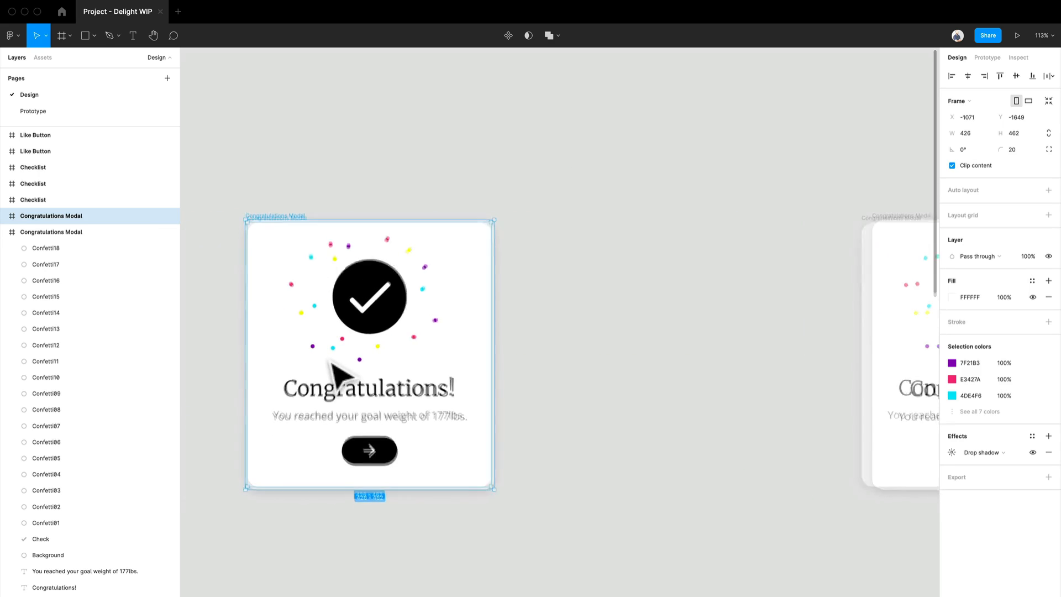
- Set the check mark layer's opacity to 0% in the copied modal
{"action": "scroll", "coordinate": [330, 361], "scroll_direction": "up", "scroll_amount": 5}
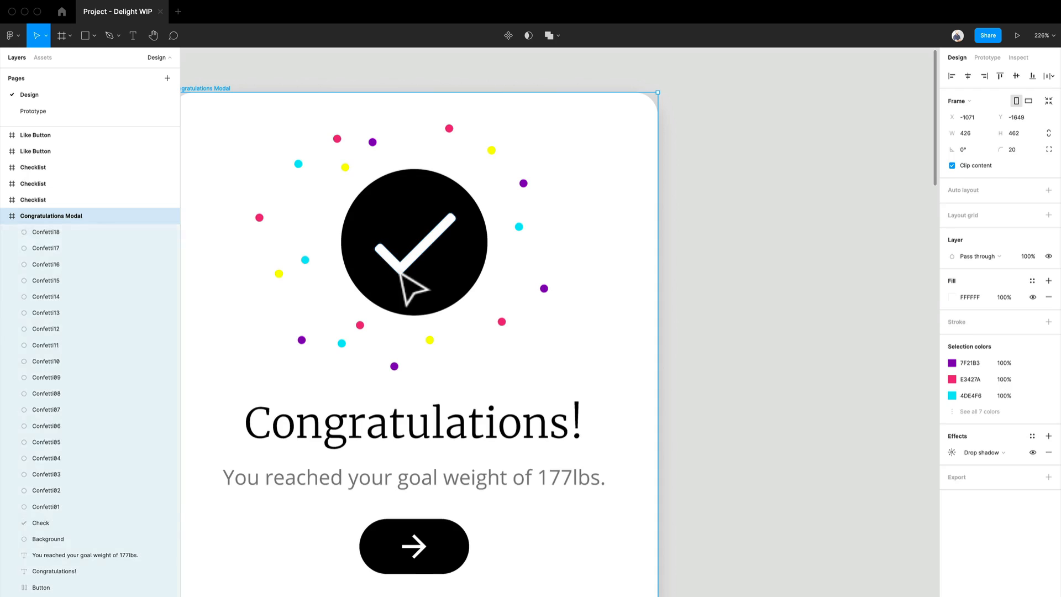
{"action": "left_click", "coordinate": [402, 272]}
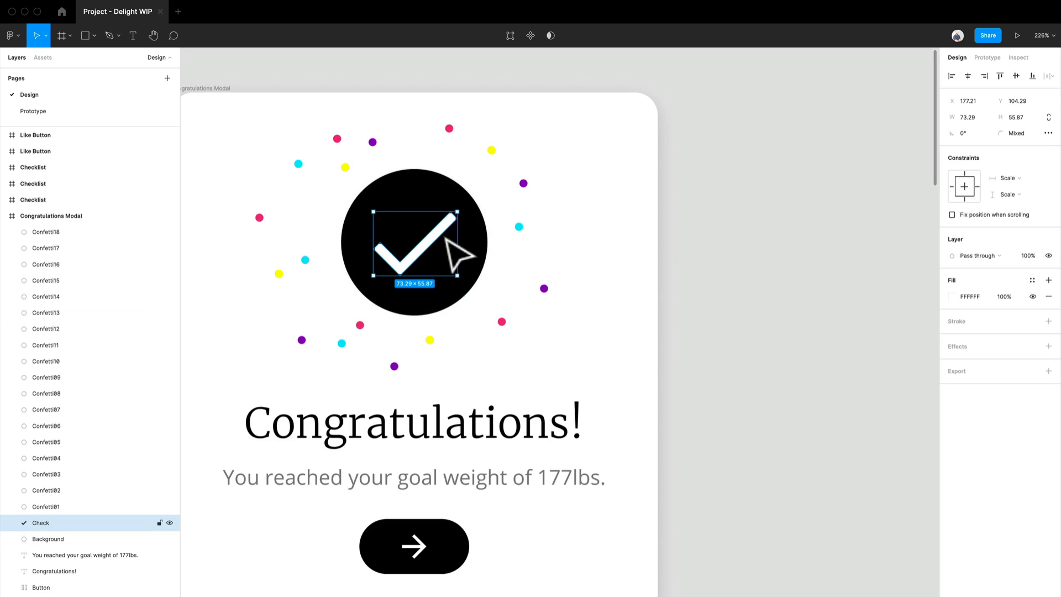
{"action": "left_click", "coordinate": [1028, 256]}
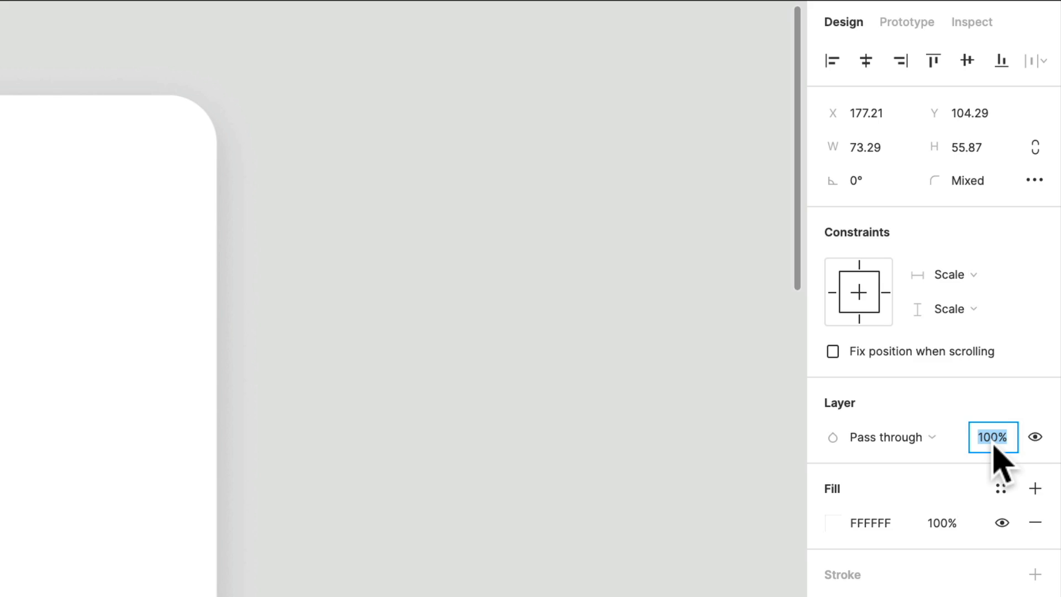
{"action": "key", "text": "Return"}
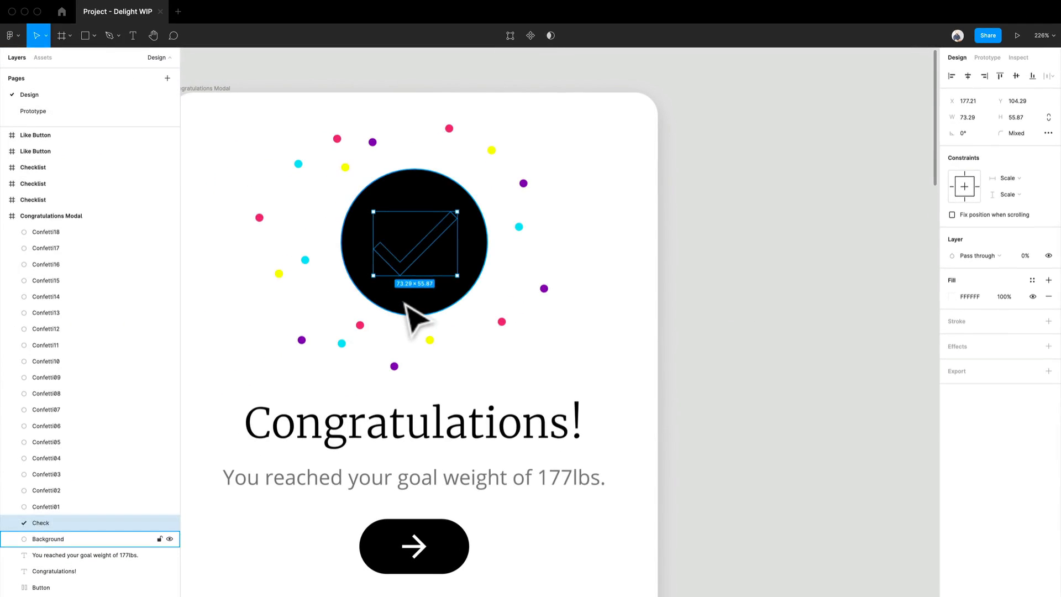
- Shrink the black background circle from its centre down to a 2 × 2 dot
{"action": "left_click", "coordinate": [405, 304]}
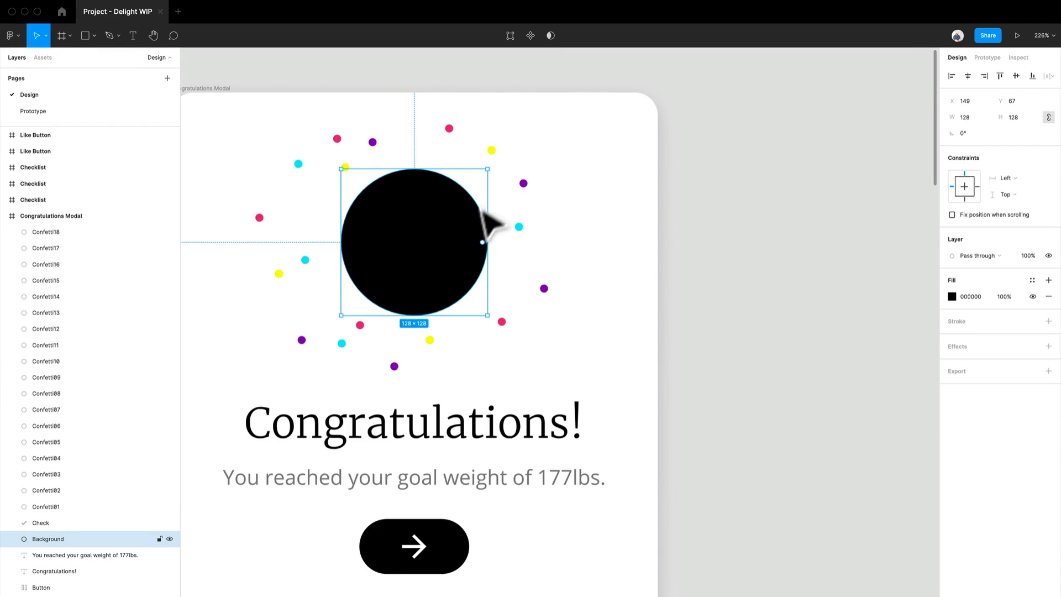
{"action": "scroll", "coordinate": [462, 251], "scroll_direction": "up", "scroll_amount": 5}
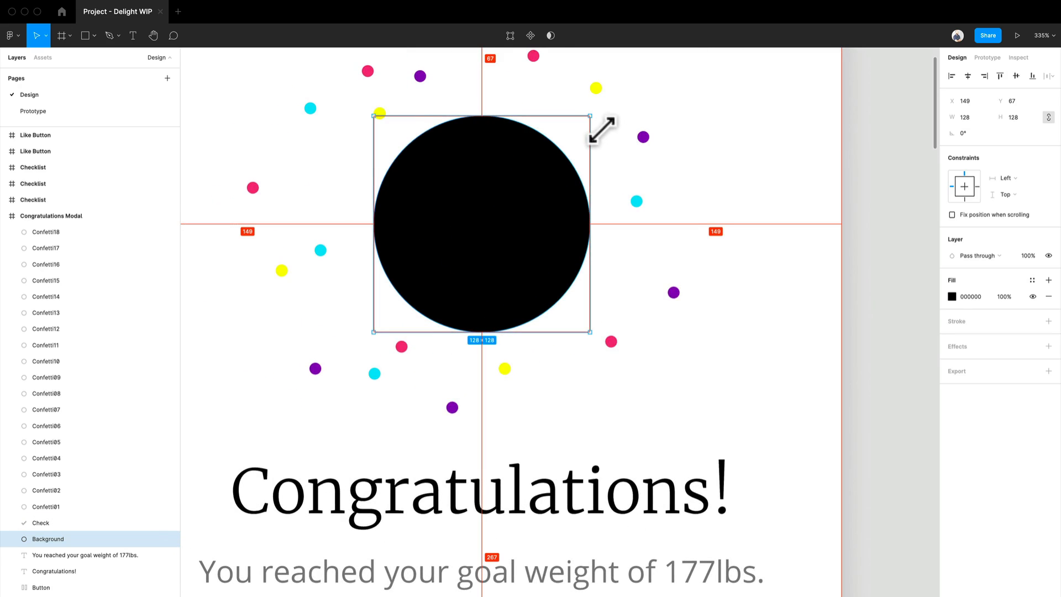
{"action": "left_click_drag", "start_coordinate": [604, 126], "coordinate": [498, 233]}
{"action": "scroll", "coordinate": [498, 232], "scroll_direction": "up", "scroll_amount": 10}
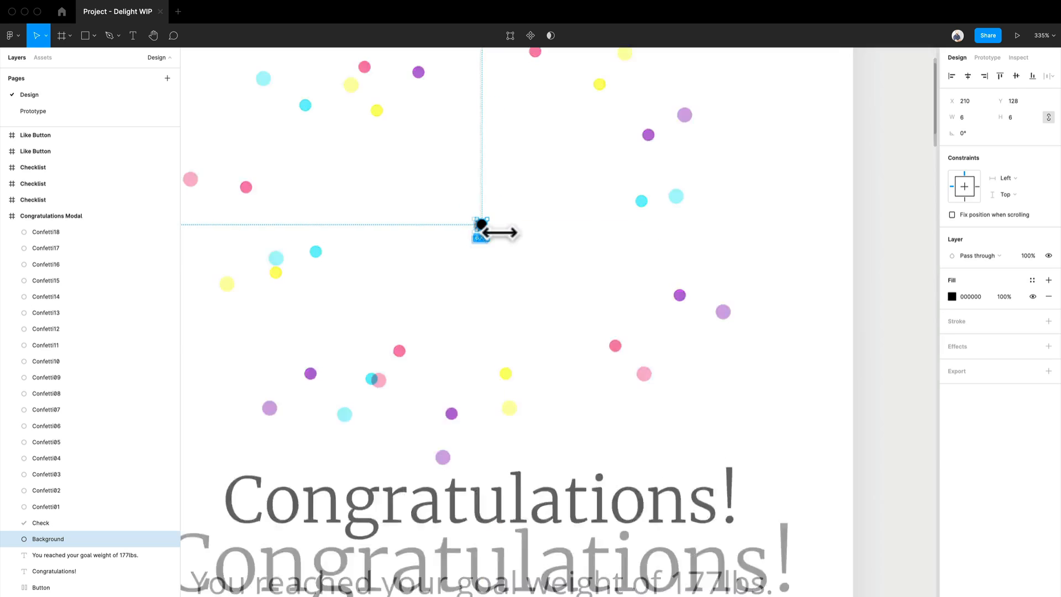
{"action": "left_click_drag", "start_coordinate": [445, 252], "coordinate": [534, 182]}
{"action": "left_click_drag", "start_coordinate": [573, 138], "coordinate": [531, 184]}
{"action": "scroll", "coordinate": [533, 190], "scroll_direction": "down", "scroll_amount": 10}
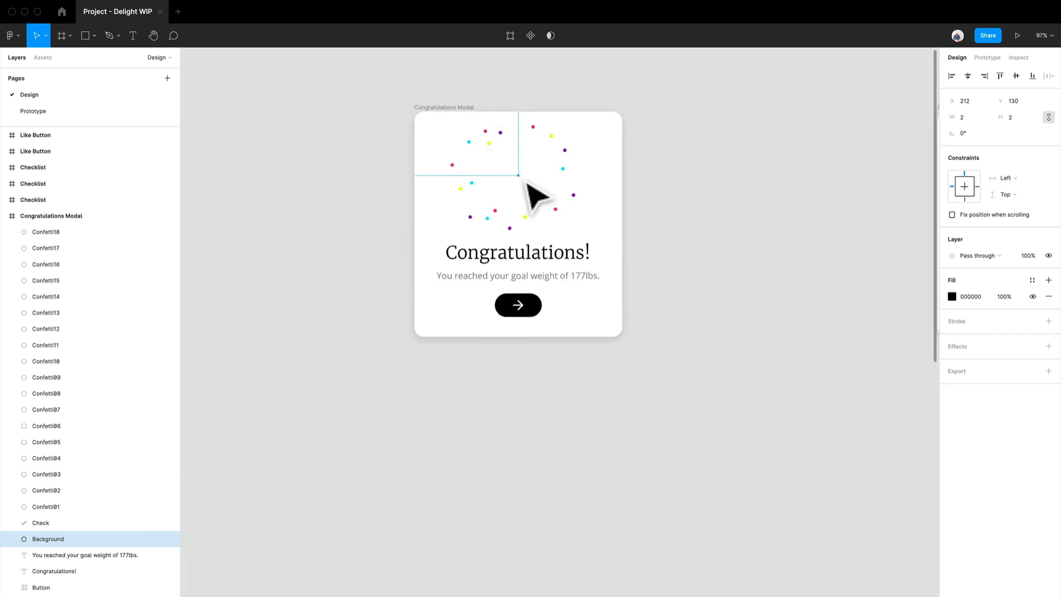
{"action": "scroll", "coordinate": [535, 193], "scroll_direction": "up", "scroll_amount": 6}
{"action": "scroll", "coordinate": [663, 215], "scroll_direction": "down", "scroll_amount": 8}
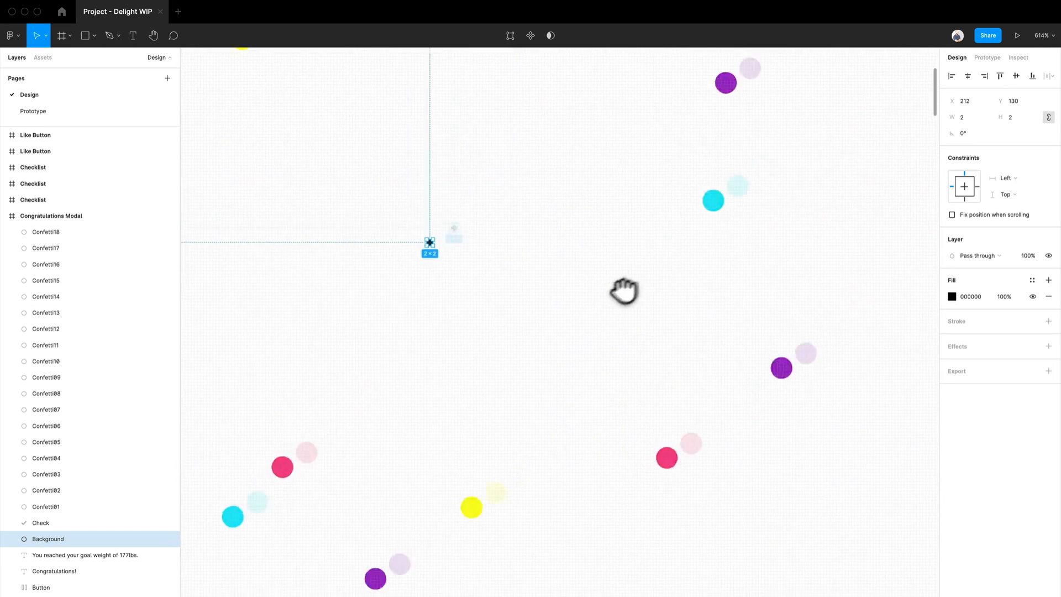
{"action": "scroll", "coordinate": [611, 249], "scroll_direction": "up", "scroll_amount": 2}
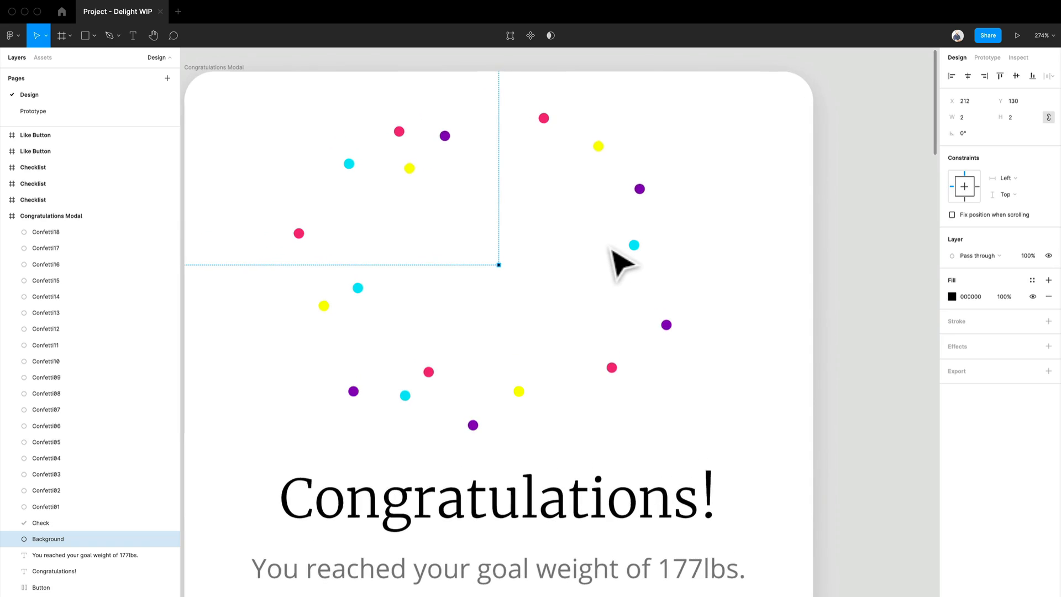
- Select all the confetti dots and align them to horizontal and vertical centres
{"action": "left_click", "coordinate": [853, 228]}
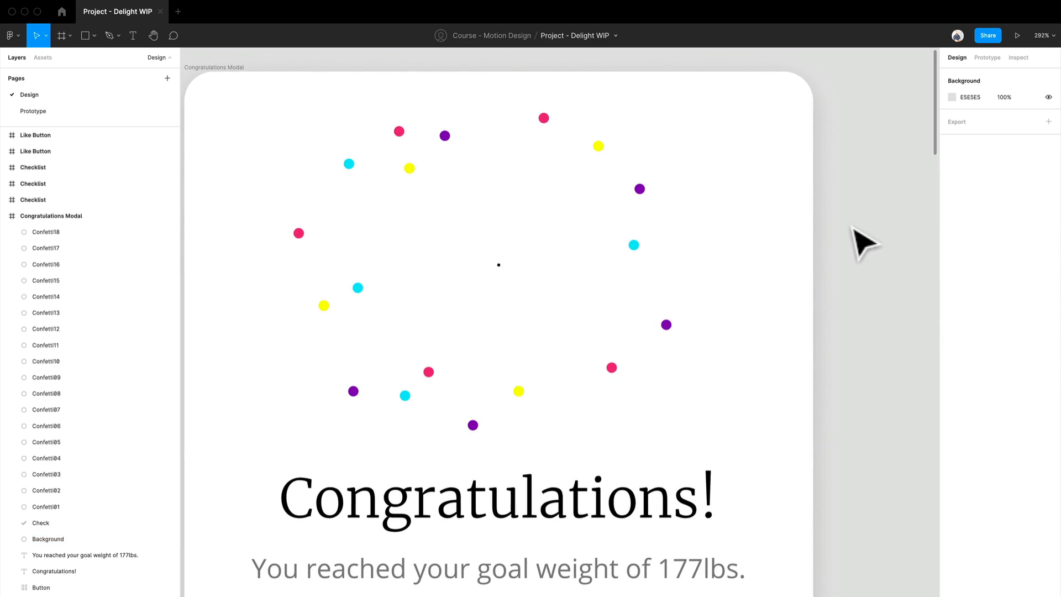
{"action": "left_click", "coordinate": [635, 245]}
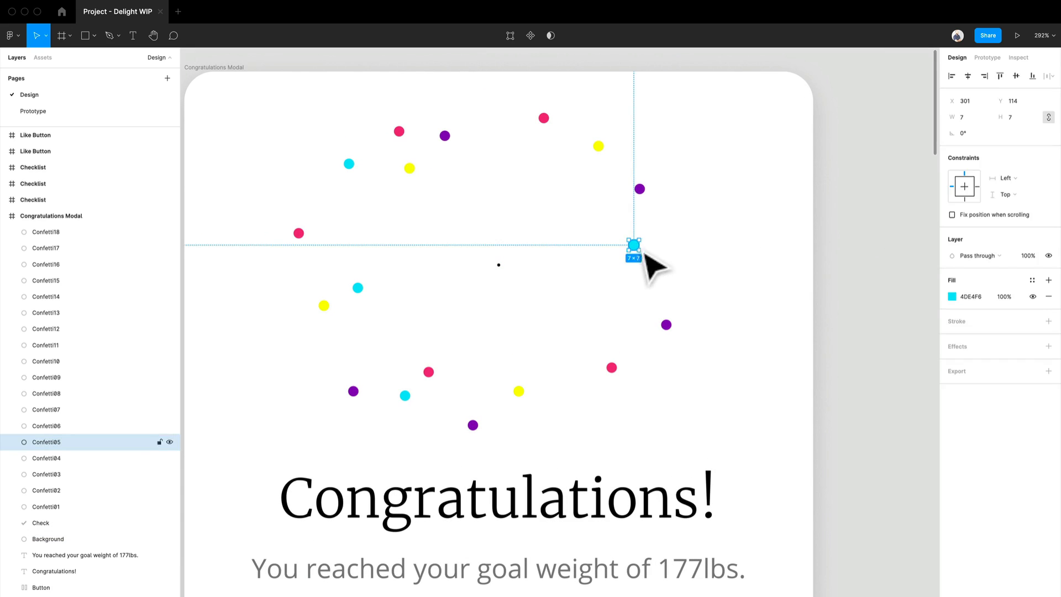
{"action": "scroll", "coordinate": [492, 281], "scroll_direction": "up", "scroll_amount": 4}
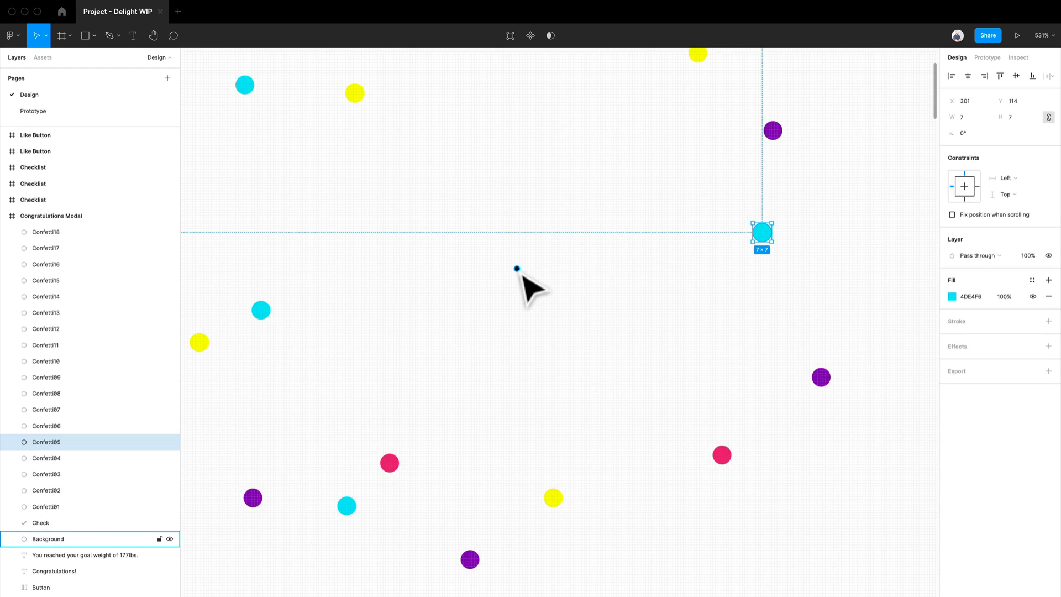
{"action": "scroll", "coordinate": [821, 384], "scroll_direction": "down", "scroll_amount": 5}
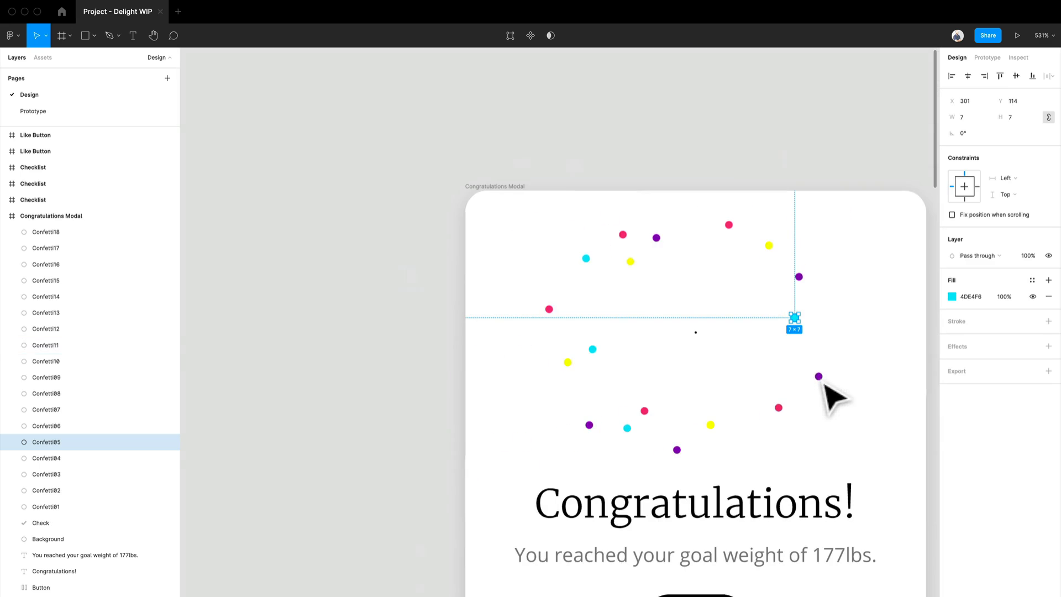
{"action": "left_click_drag", "start_coordinate": [882, 462], "coordinate": [501, 213]}
{"action": "scroll", "coordinate": [704, 348], "scroll_direction": "up", "scroll_amount": 15}
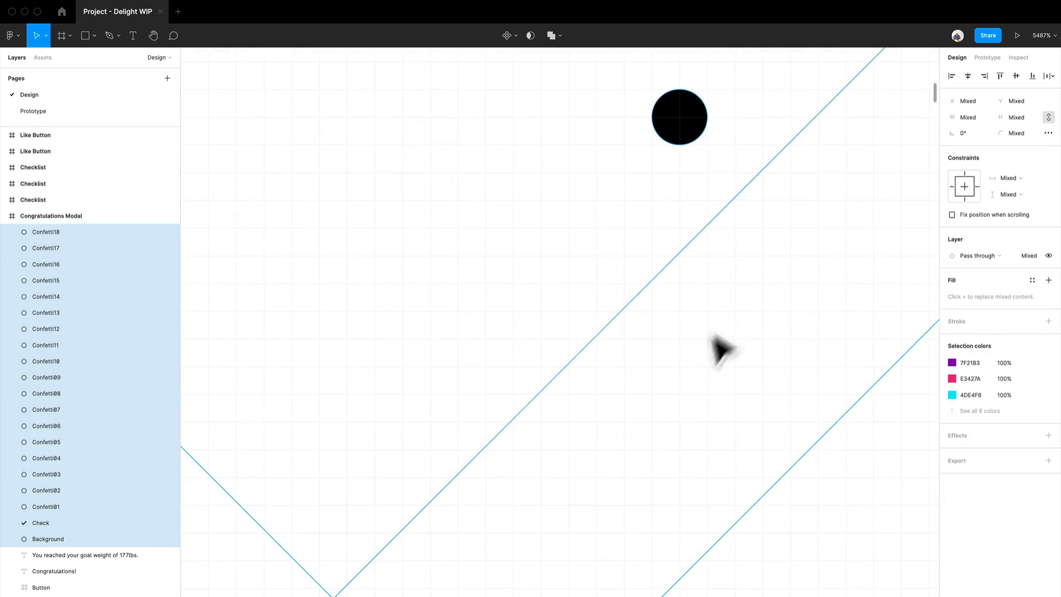
{"action": "left_click", "coordinate": [770, 290], "text": "shift"}
{"action": "left_click", "coordinate": [694, 125], "text": "shift"}
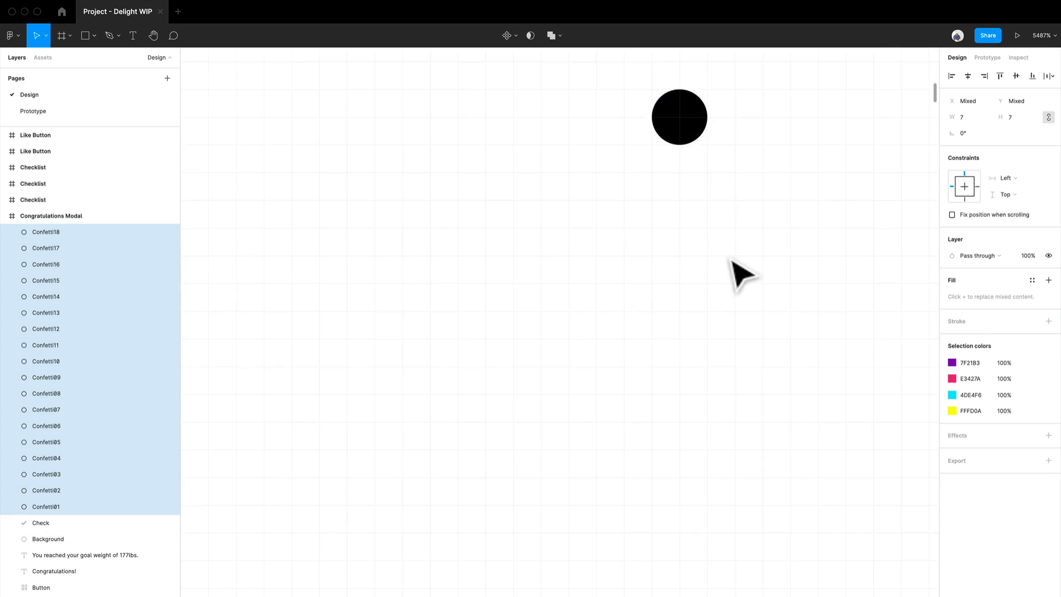
{"action": "scroll", "coordinate": [730, 257], "scroll_direction": "down", "scroll_amount": 12}
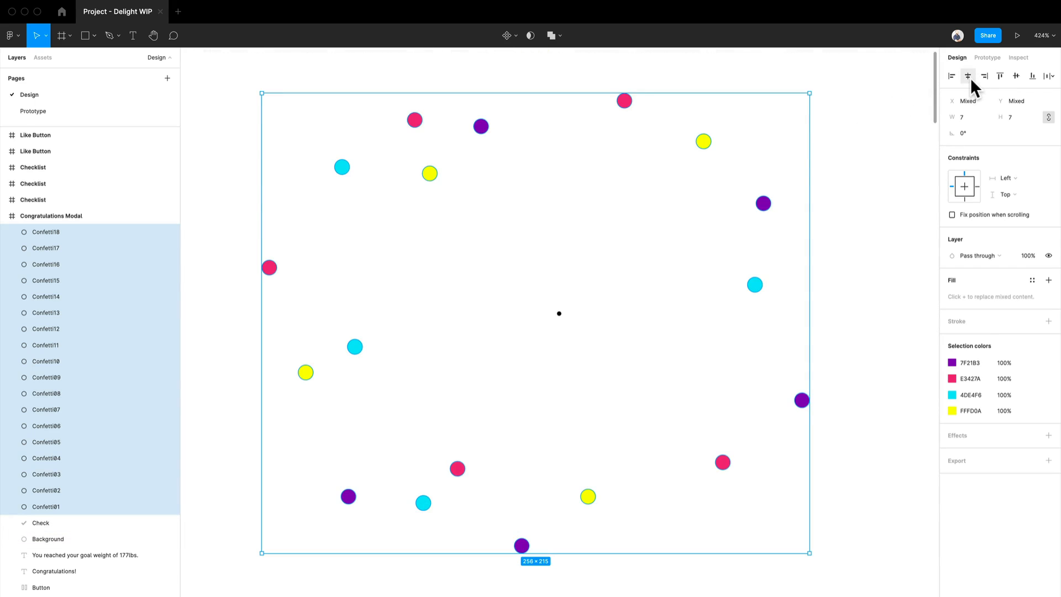
{"action": "left_click", "coordinate": [970, 78]}
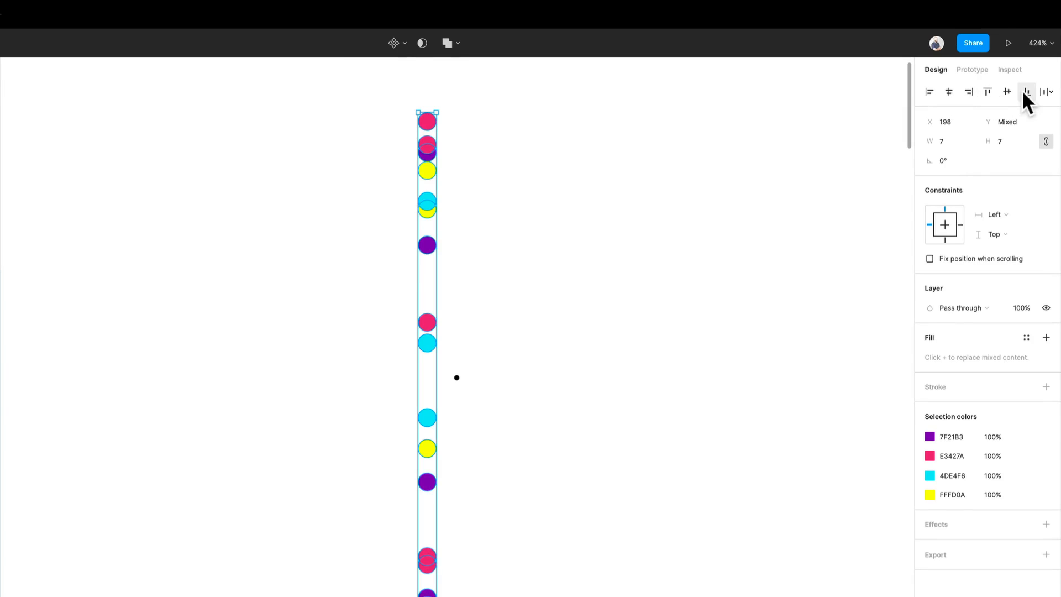
{"action": "left_click", "coordinate": [1006, 91]}
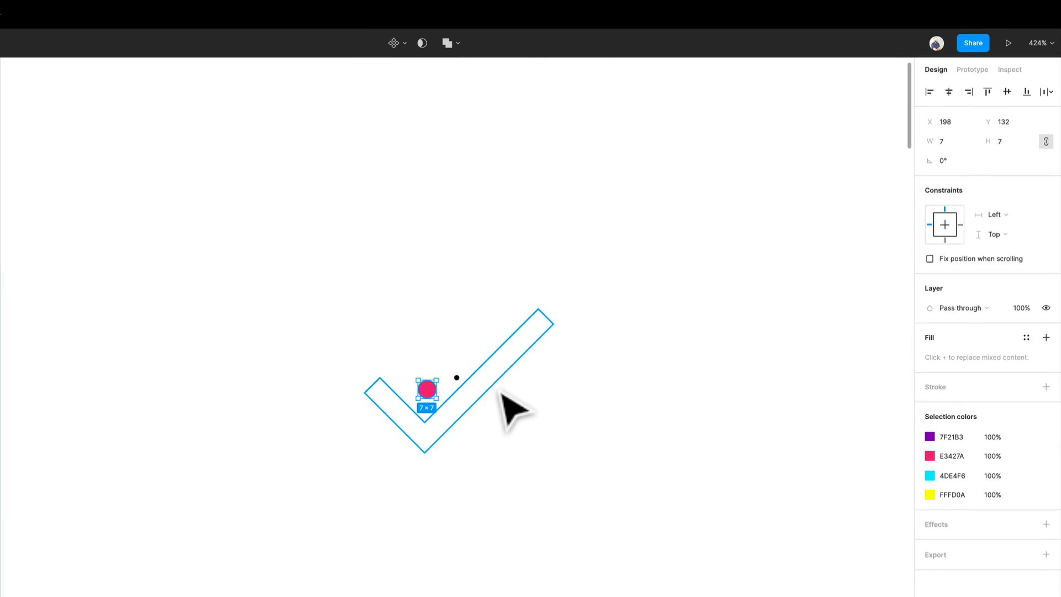
- Move the stacked confetti dots onto the centre dot, at about X 209, Y 127
{"action": "scroll", "coordinate": [500, 392], "scroll_direction": "down", "scroll_amount": 3}
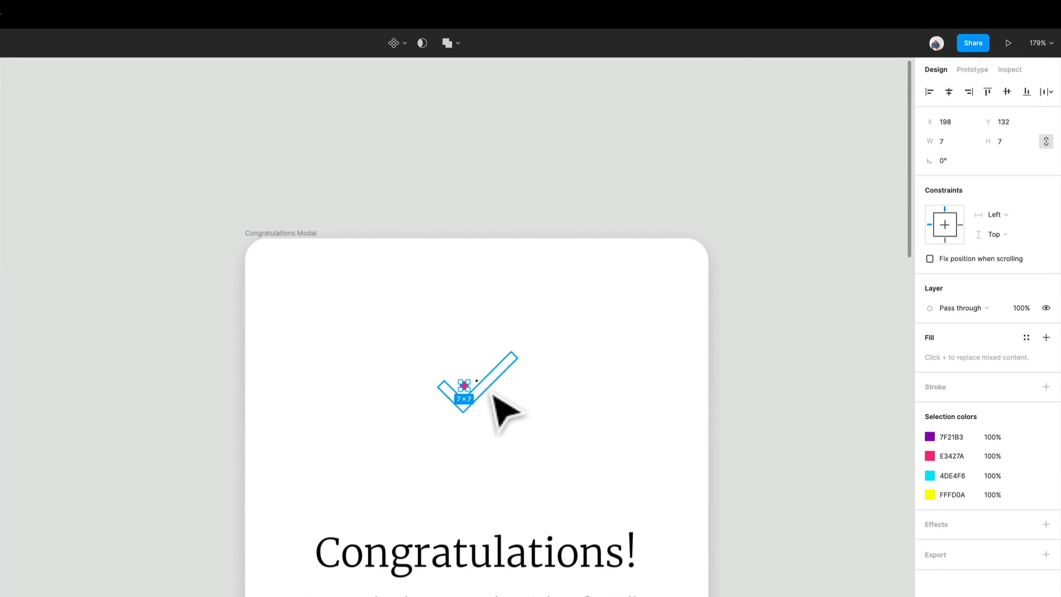
{"action": "scroll", "coordinate": [492, 393], "scroll_direction": "up", "scroll_amount": 6}
{"action": "scroll", "coordinate": [491, 394], "scroll_direction": "up", "scroll_amount": 3}
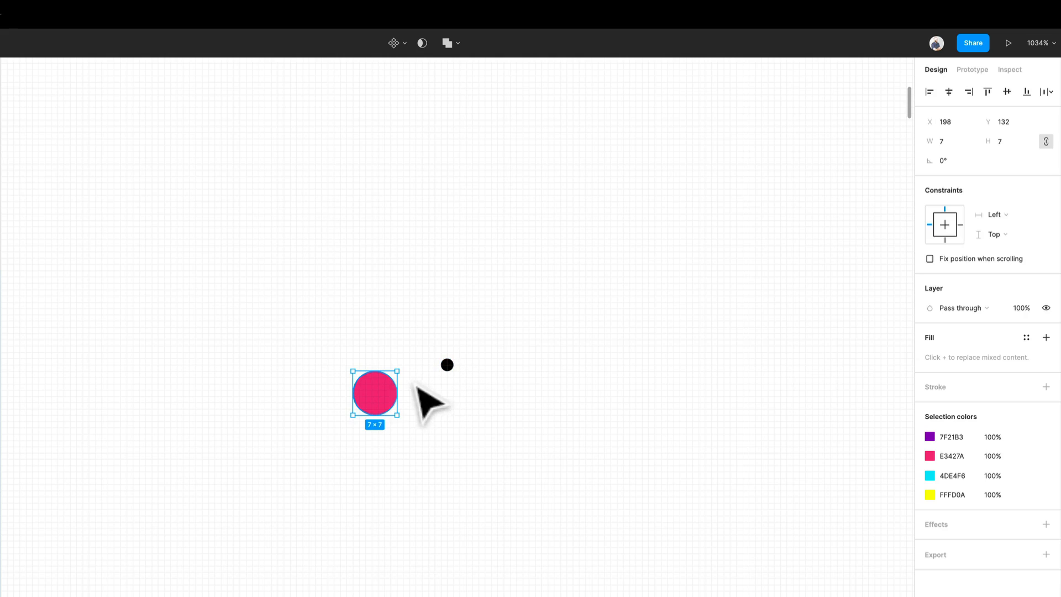
{"action": "left_click_drag", "start_coordinate": [389, 403], "coordinate": [459, 373]}
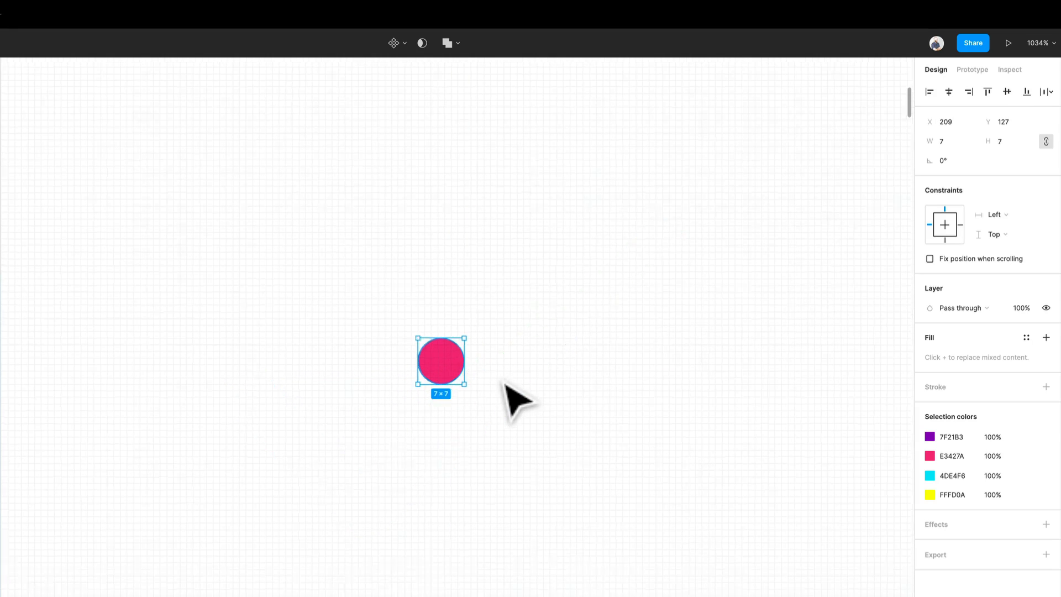
- Send the confetti dots to the back of the layer order
{"action": "scroll", "coordinate": [504, 371], "scroll_direction": "up", "scroll_amount": 2}
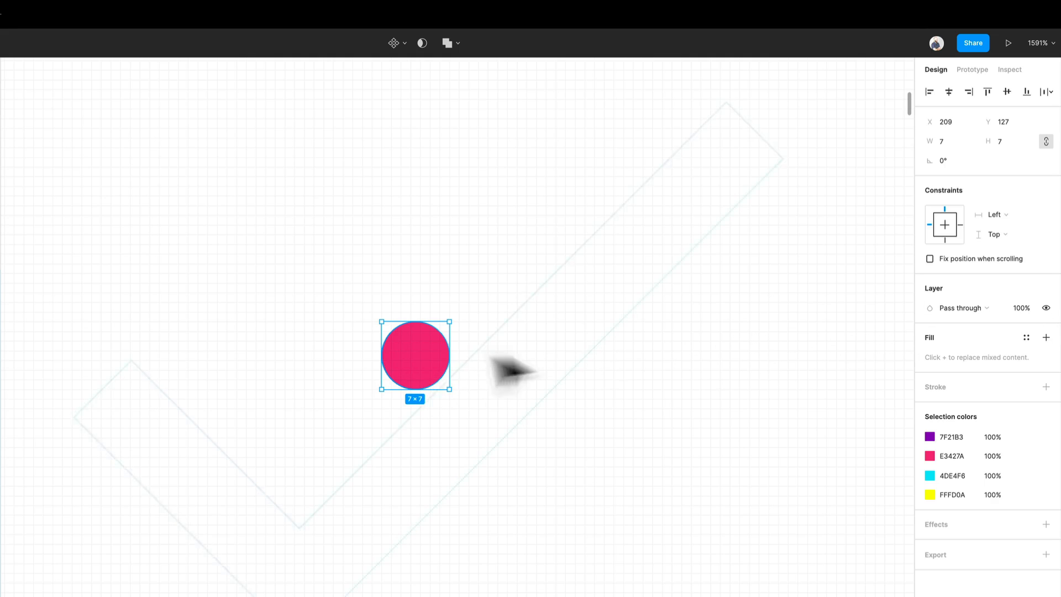
{"action": "right_click", "coordinate": [405, 350]}
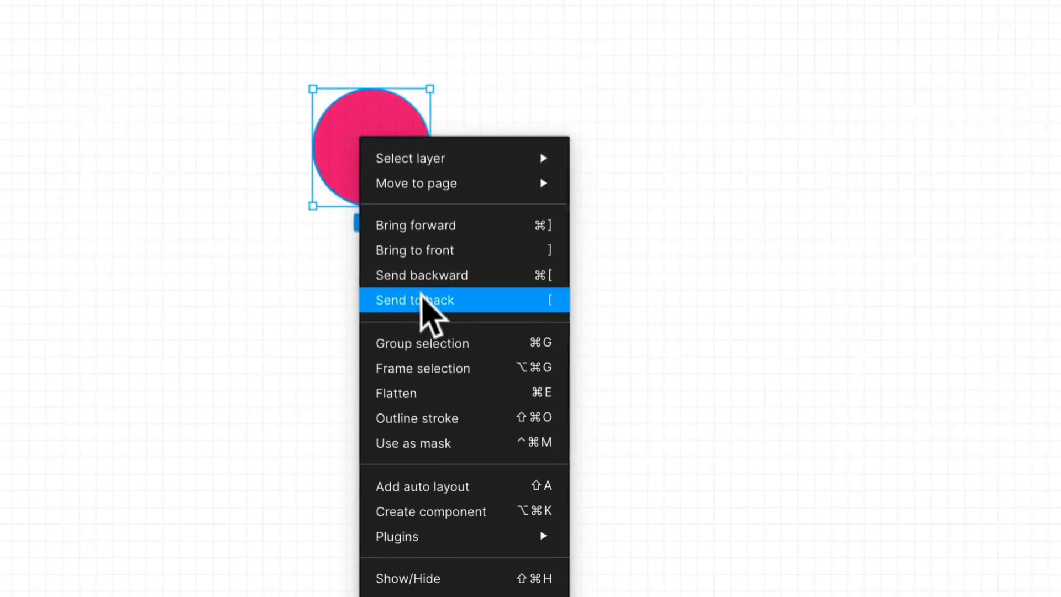
{"action": "left_click", "coordinate": [421, 292]}
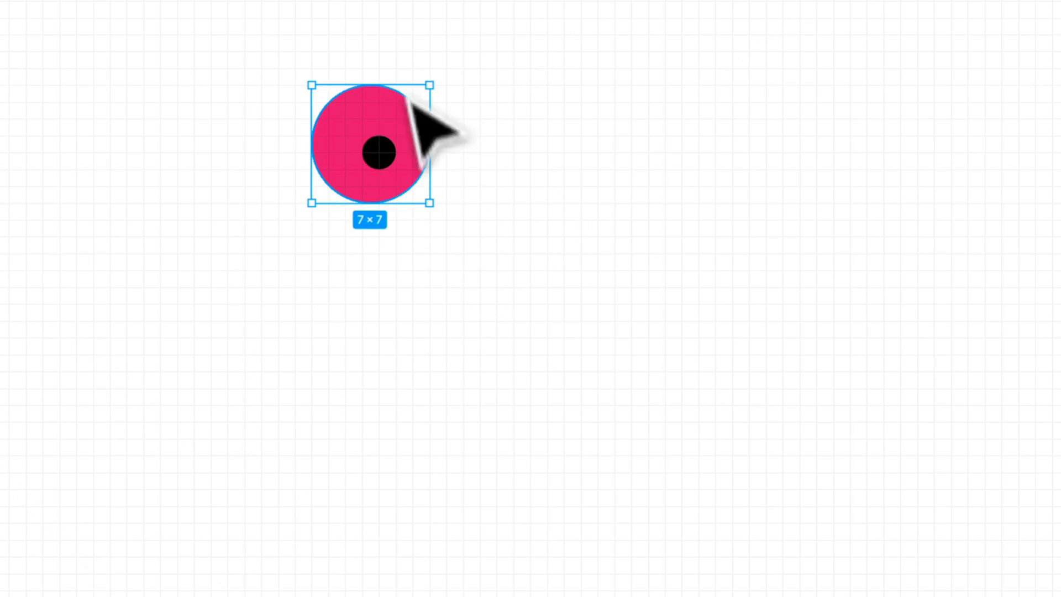
- Nudge the confetti dots over the centre dot and set their opacity to 0%
{"action": "left_click_drag", "start_coordinate": [417, 125], "coordinate": [418, 124]}
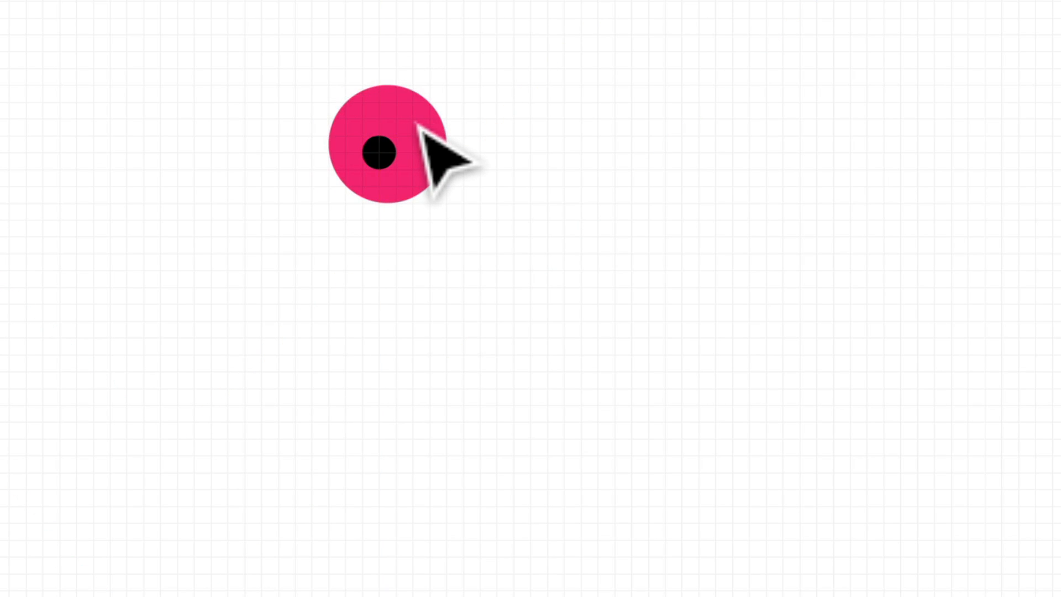
{"action": "key", "text": "Up"}
{"action": "key", "text": "Left"}
{"action": "key", "text": "Left"}
{"action": "key", "text": "Down"}
{"action": "key", "text": "Right"}
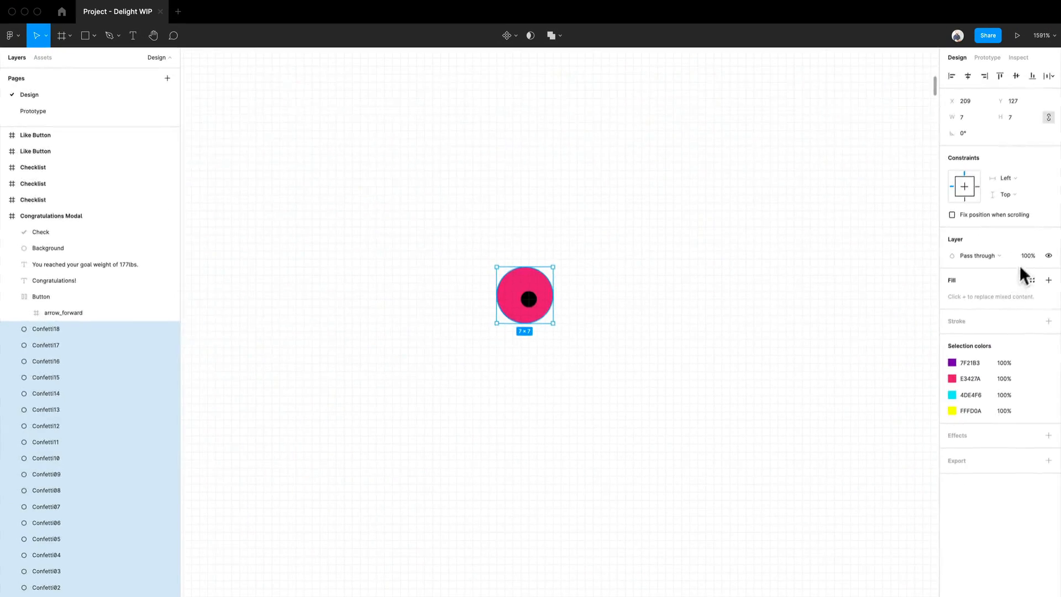
{"action": "key", "text": "Return"}
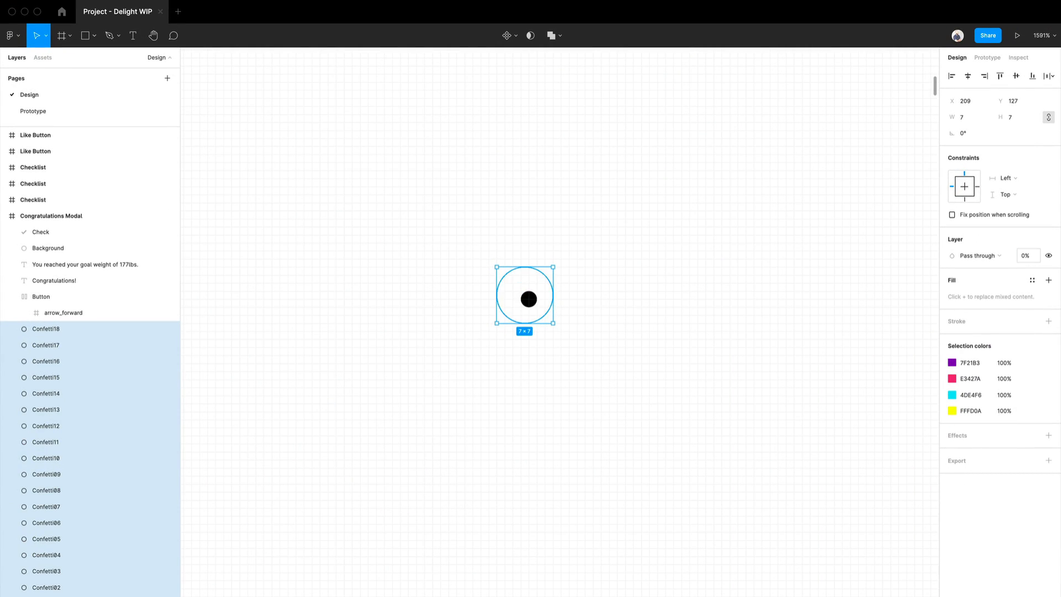
- Select the small black centre dot to inspect it
{"action": "scroll", "coordinate": [597, 312], "scroll_direction": "down", "scroll_amount": 5}
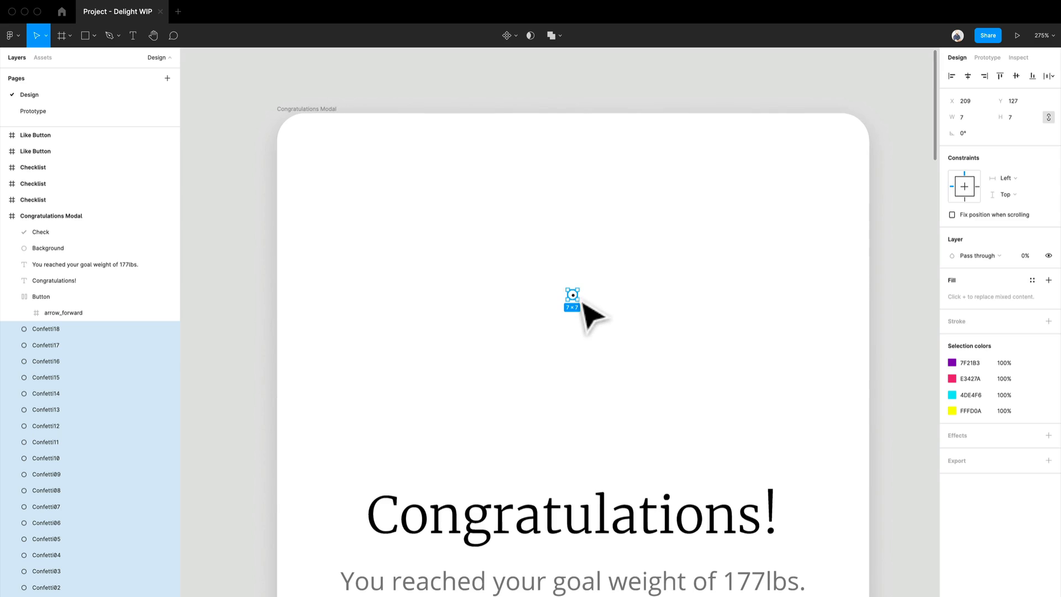
{"action": "left_click", "coordinate": [579, 302]}
{"action": "scroll", "coordinate": [578, 303], "scroll_direction": "down", "scroll_amount": 5}
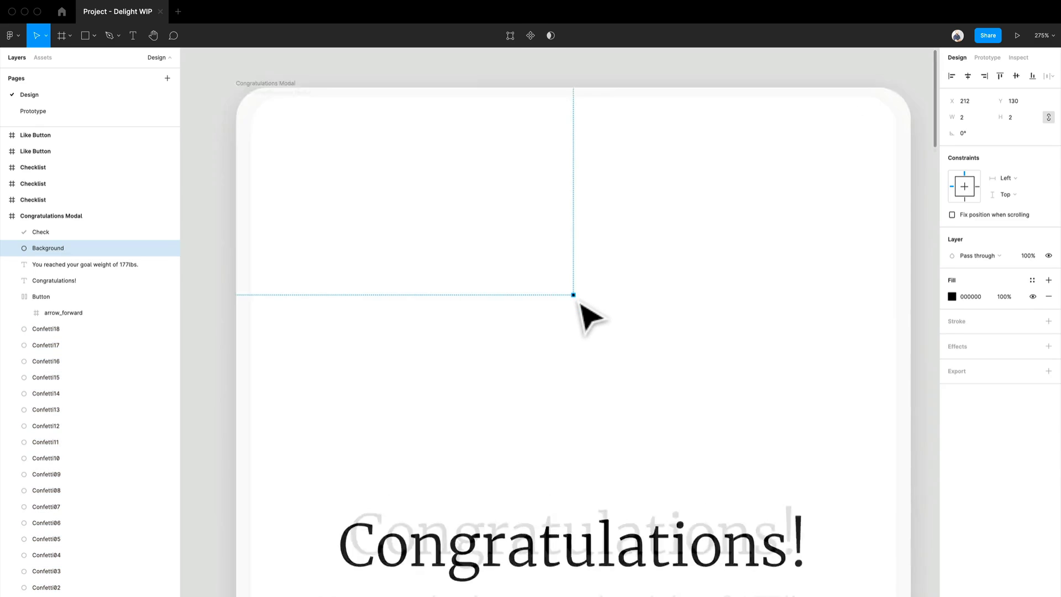
- Set the centre dot's layer opacity to 0%
{"action": "scroll", "coordinate": [829, 325], "scroll_direction": "up", "scroll_amount": 5}
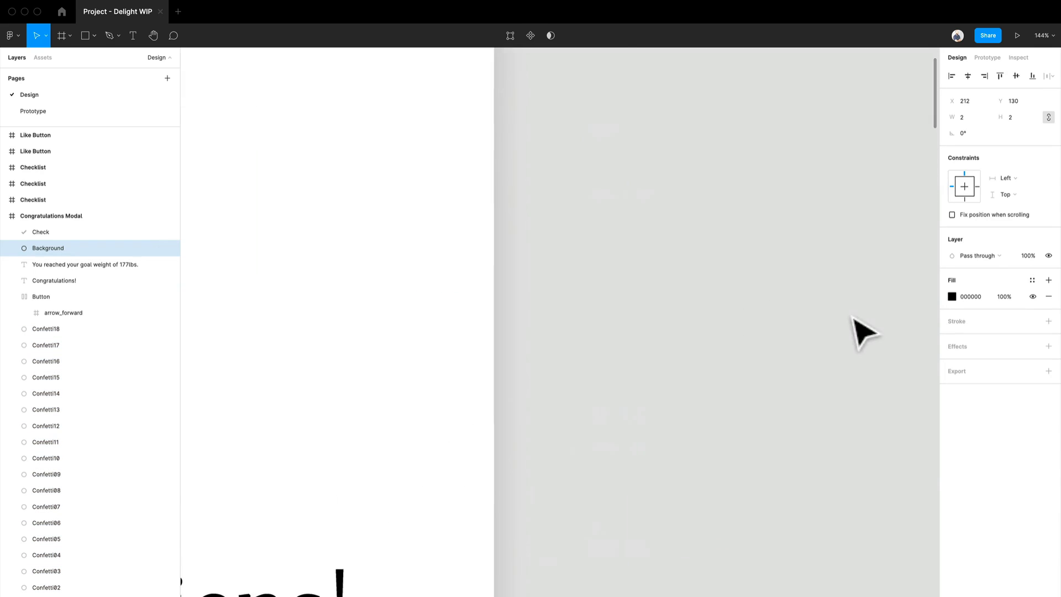
{"action": "left_click_drag", "start_coordinate": [246, 353], "coordinate": [639, 348]}
{"action": "scroll", "coordinate": [445, 249], "scroll_direction": "up", "scroll_amount": 3}
{"action": "scroll", "coordinate": [445, 248], "scroll_direction": "up", "scroll_amount": 6}
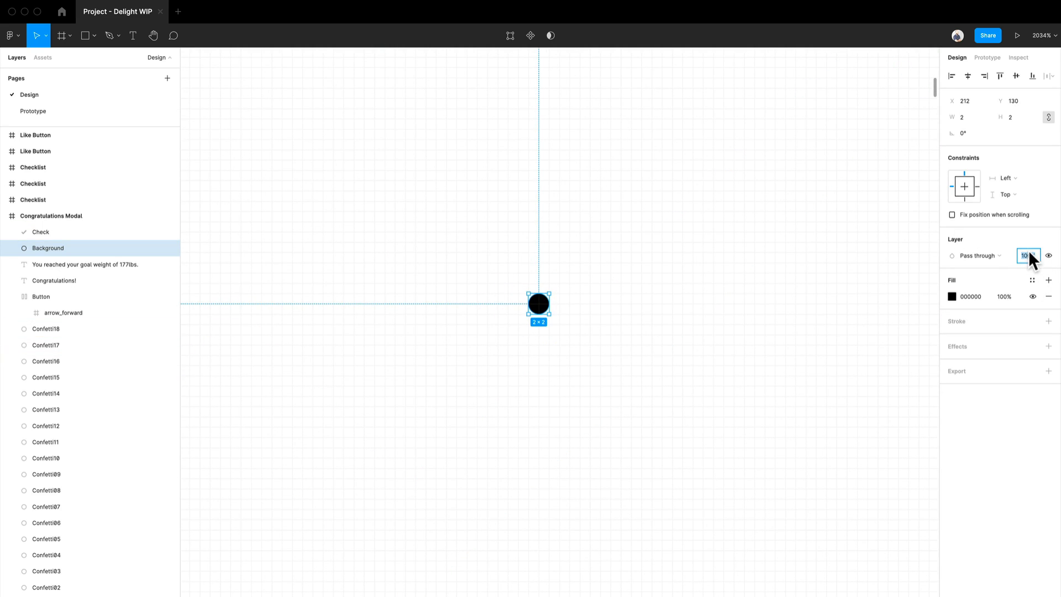
{"action": "scroll", "coordinate": [551, 323], "scroll_direction": "down", "scroll_amount": 10}
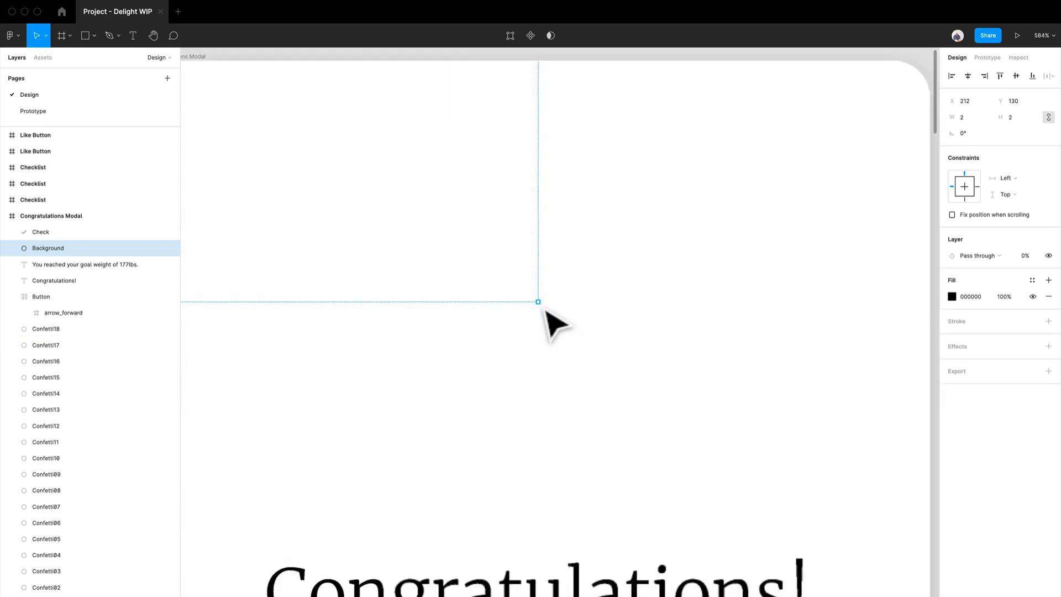
- Select the Congratulations Modal frame and duplicate it
{"action": "left_click", "coordinate": [690, 336]}
{"action": "mouse_move", "coordinate": [479, 249]}
{"action": "left_mouse_down"}
{"action": "mouse_move", "coordinate": [269, 238]}
{"action": "mouse_move", "coordinate": [464, 265]}
{"action": "mouse_move", "coordinate": [504, 260]}
{"action": "mouse_move", "coordinate": [480, 253]}
{"action": "left_mouse_up"}
{"action": "scroll", "coordinate": [492, 326], "scroll_direction": "up", "scroll_amount": 5}
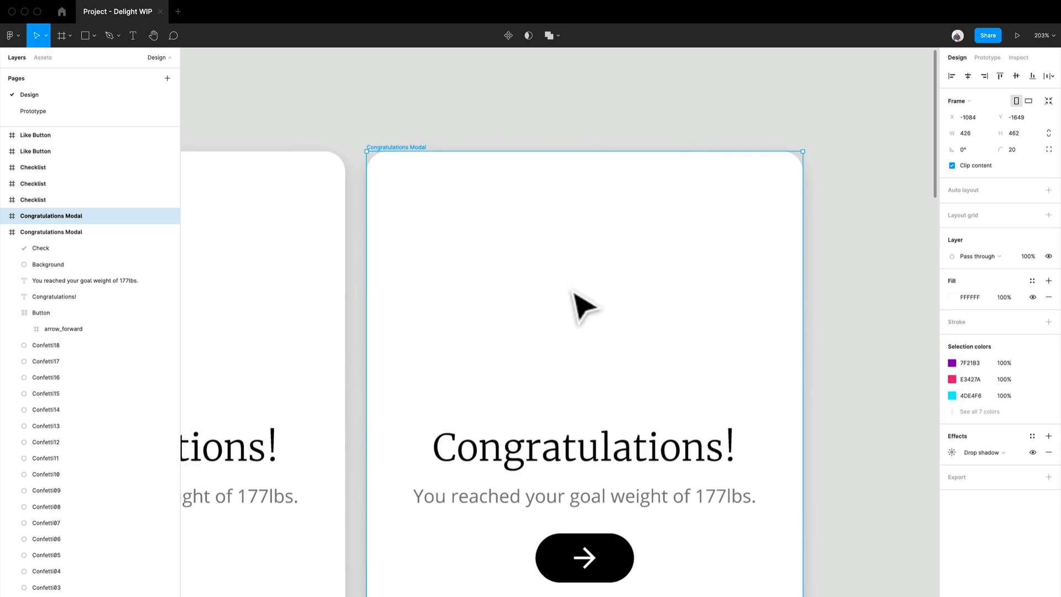
- Select the centre dot in the duplicated frame and set its layer opacity to 100%
{"action": "left_click", "coordinate": [613, 293]}
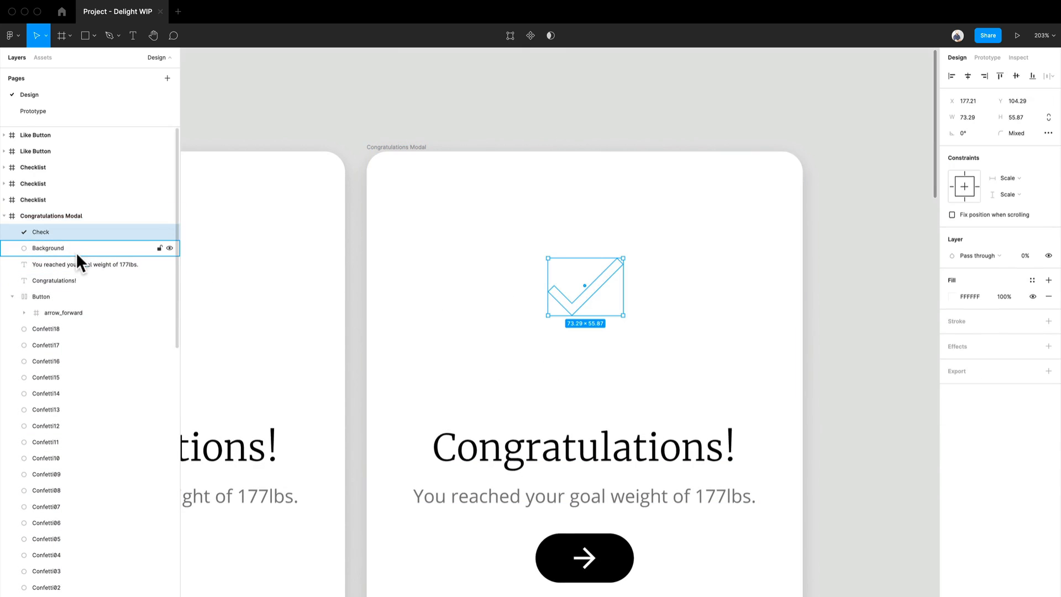
{"action": "left_click", "coordinate": [78, 254]}
{"action": "scroll", "coordinate": [889, 307], "scroll_direction": "down", "scroll_amount": 2}
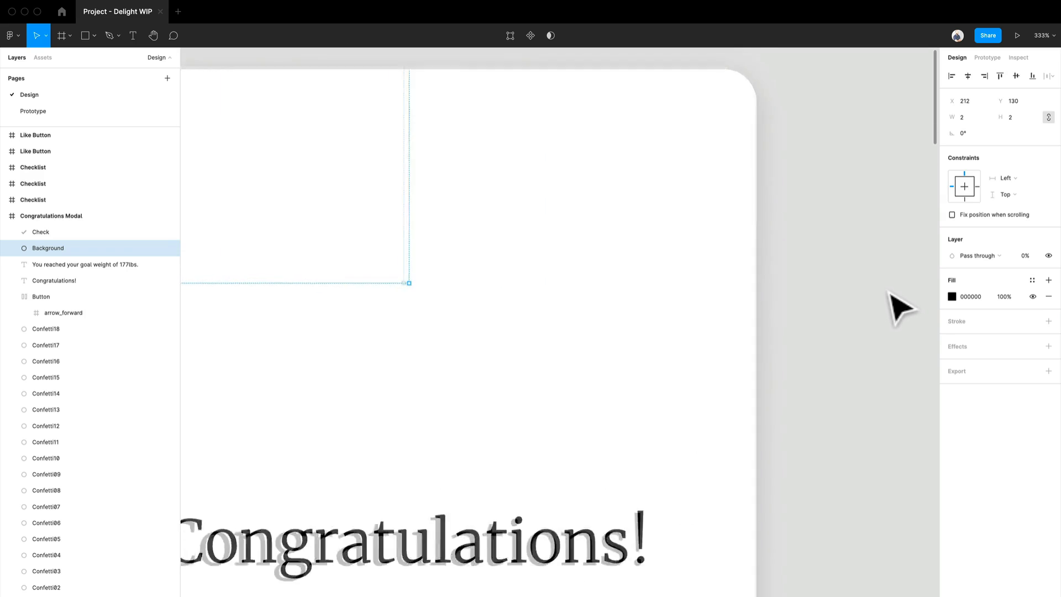
{"action": "left_click", "coordinate": [1025, 255]}
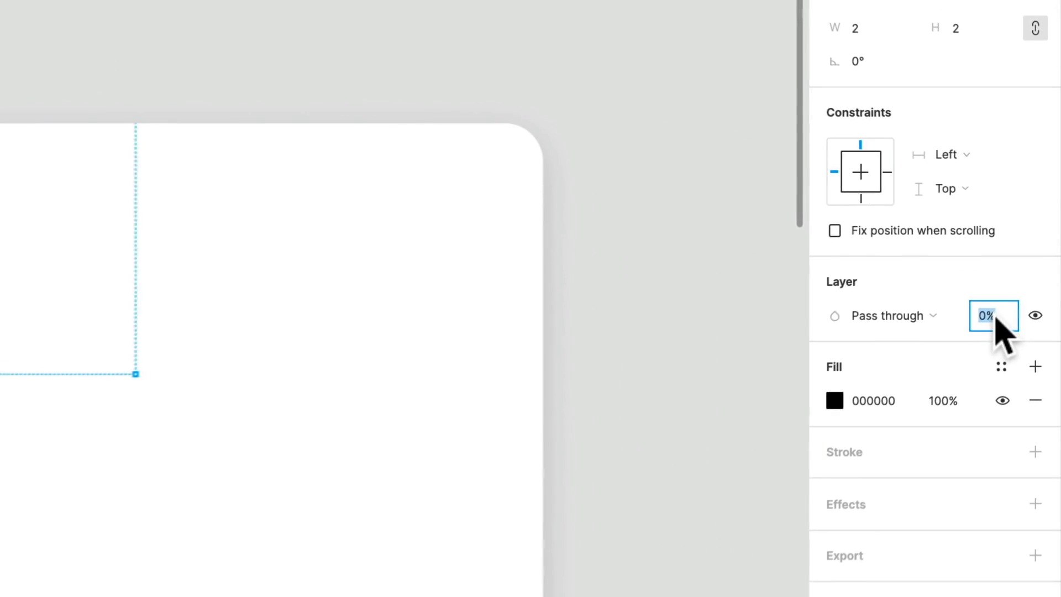
{"action": "type", "text": "100"}
{"action": "key", "text": "Return"}
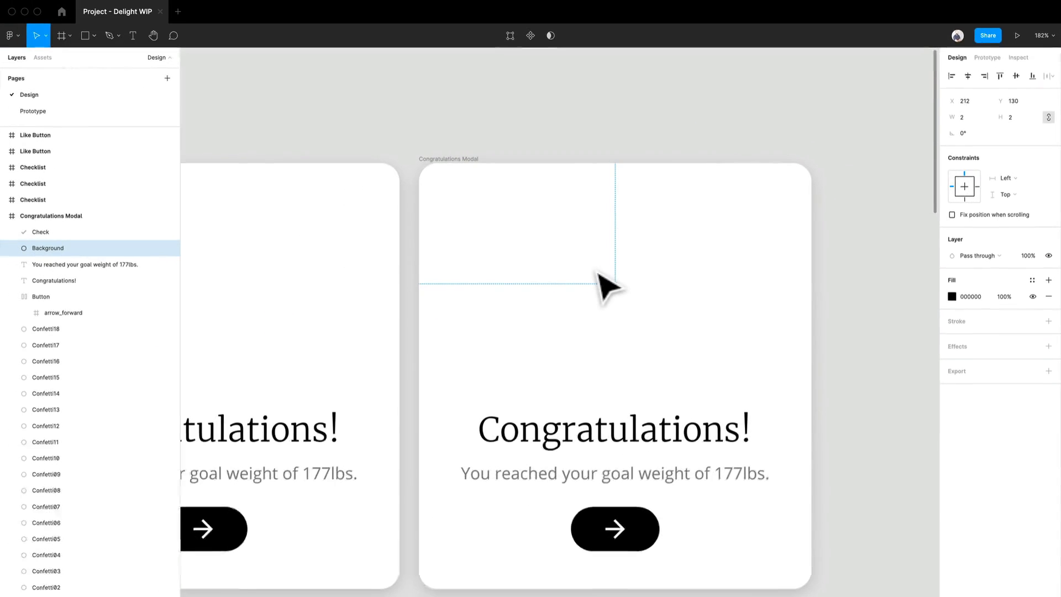
- Duplicate the frame with the visible dot into a new Congratulations Modal frame to its right
{"action": "left_click", "coordinate": [613, 321]}
{"action": "scroll", "coordinate": [624, 300], "scroll_direction": "up", "scroll_amount": 1}
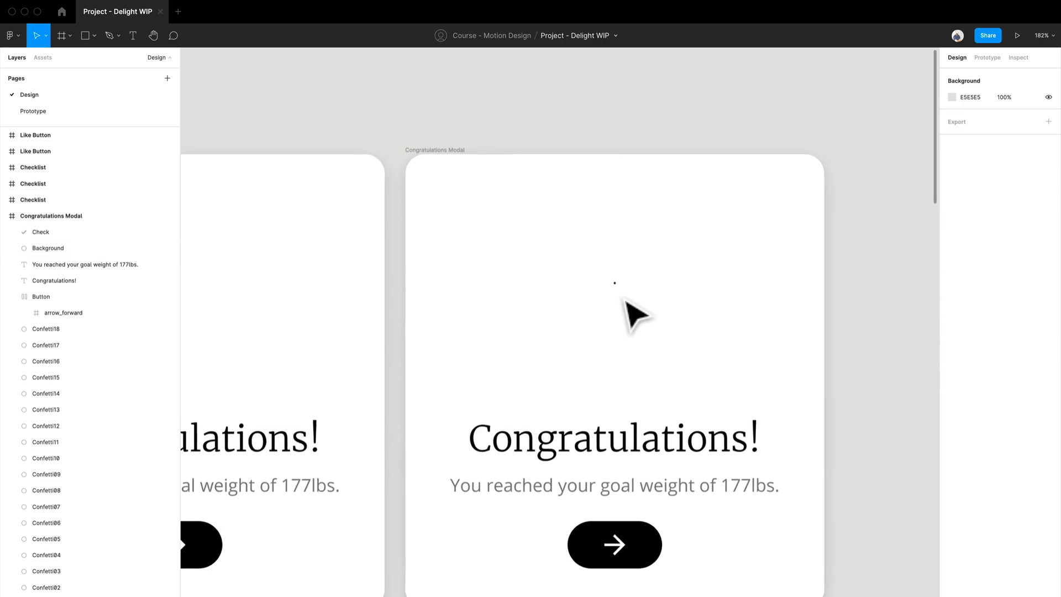
{"action": "scroll", "coordinate": [624, 300], "scroll_direction": "down", "scroll_amount": 6}
{"action": "left_click_drag", "start_coordinate": [758, 332], "coordinate": [632, 316]}
{"action": "scroll", "coordinate": [483, 266], "scroll_direction": "up", "scroll_amount": 4}
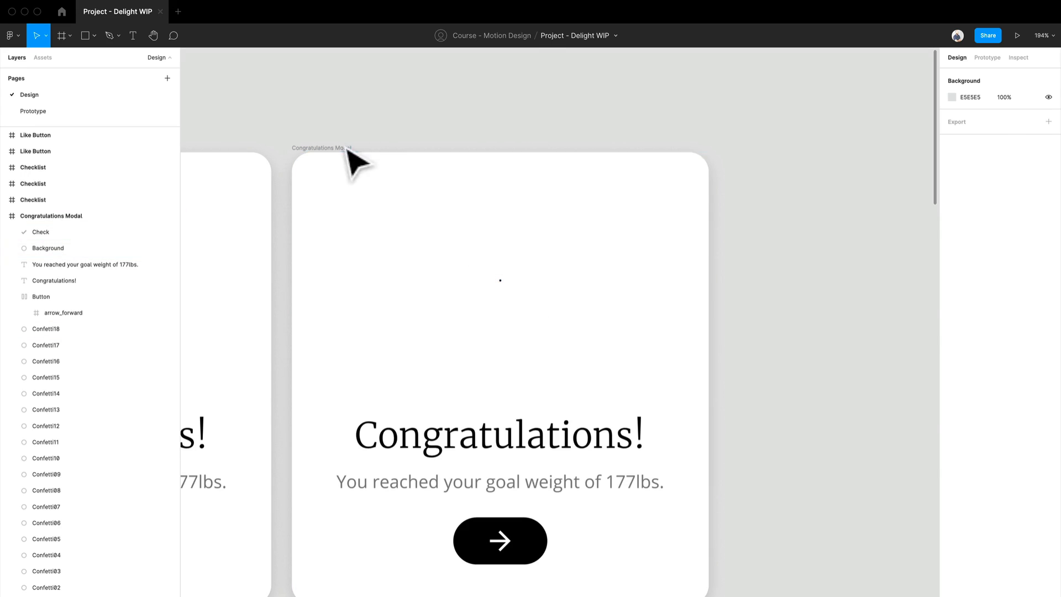
{"action": "left_click_drag", "start_coordinate": [350, 155], "coordinate": [791, 195]}
{"action": "left_click_drag", "start_coordinate": [834, 284], "coordinate": [482, 287]}
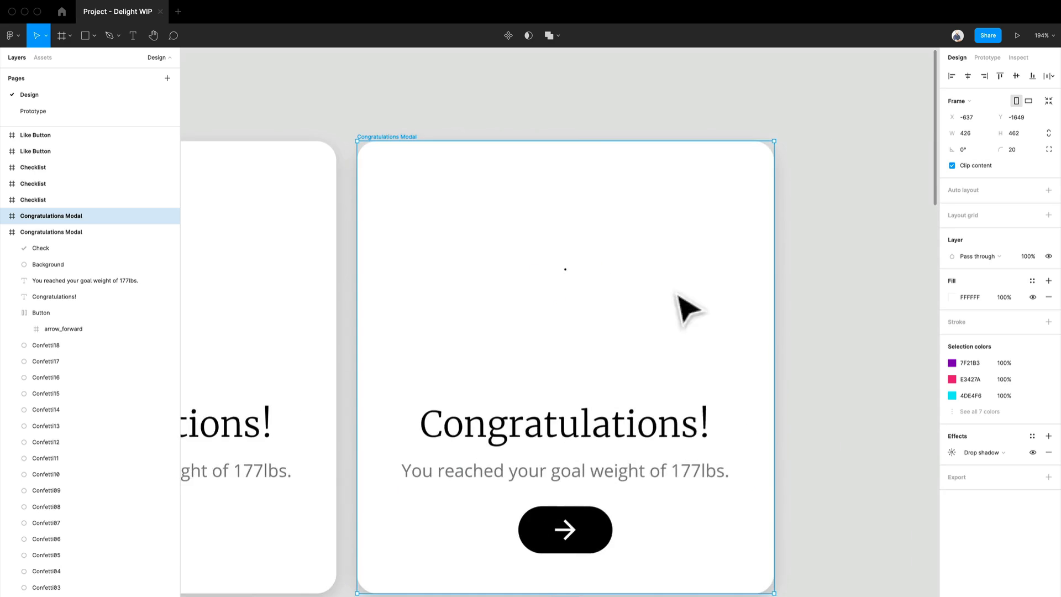
- Enlarge the centre dot in the new frame to about 34 × 34, at X 196, Y 114
{"action": "scroll", "coordinate": [607, 283], "scroll_direction": "up", "scroll_amount": 8}
{"action": "scroll", "coordinate": [607, 284], "scroll_direction": "down", "scroll_amount": 3}
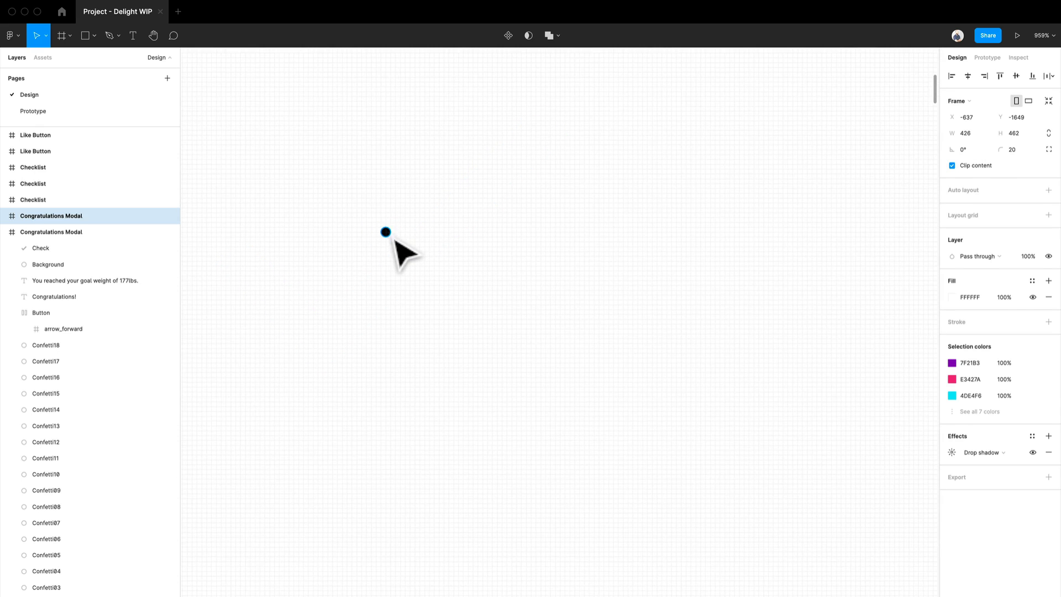
{"action": "left_click", "coordinate": [392, 238]}
{"action": "scroll", "coordinate": [402, 253], "scroll_direction": "down", "scroll_amount": 10}
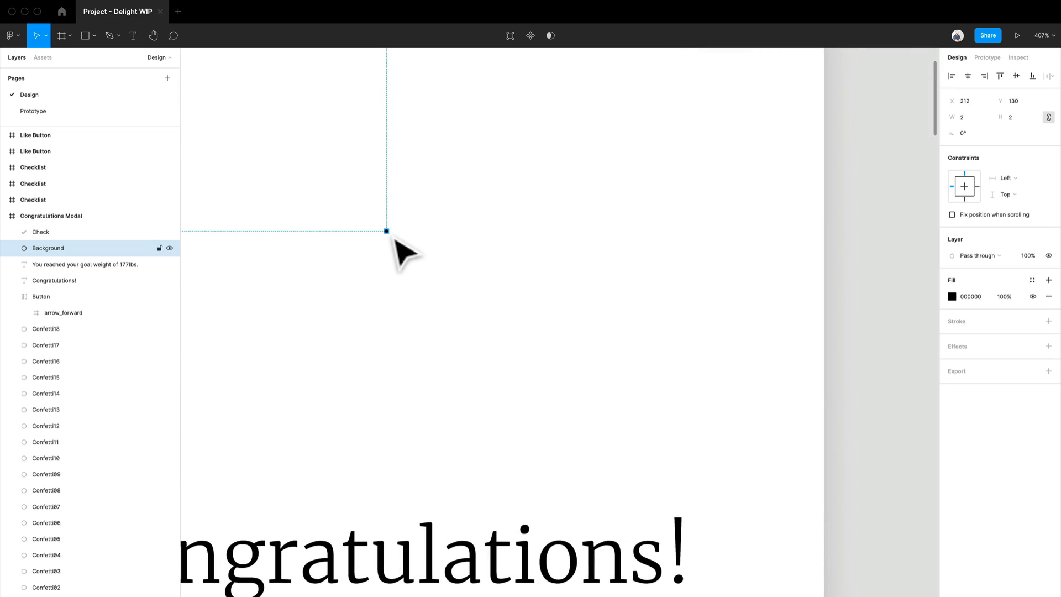
{"action": "scroll", "coordinate": [394, 236], "scroll_direction": "up", "scroll_amount": 5}
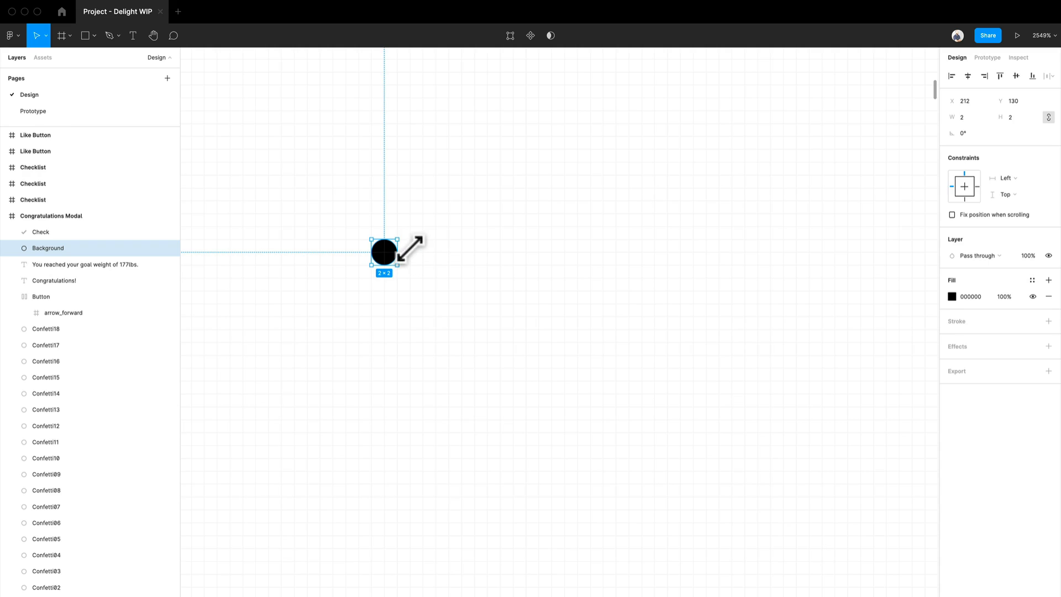
{"action": "left_click_drag", "start_coordinate": [411, 251], "coordinate": [616, 118]}
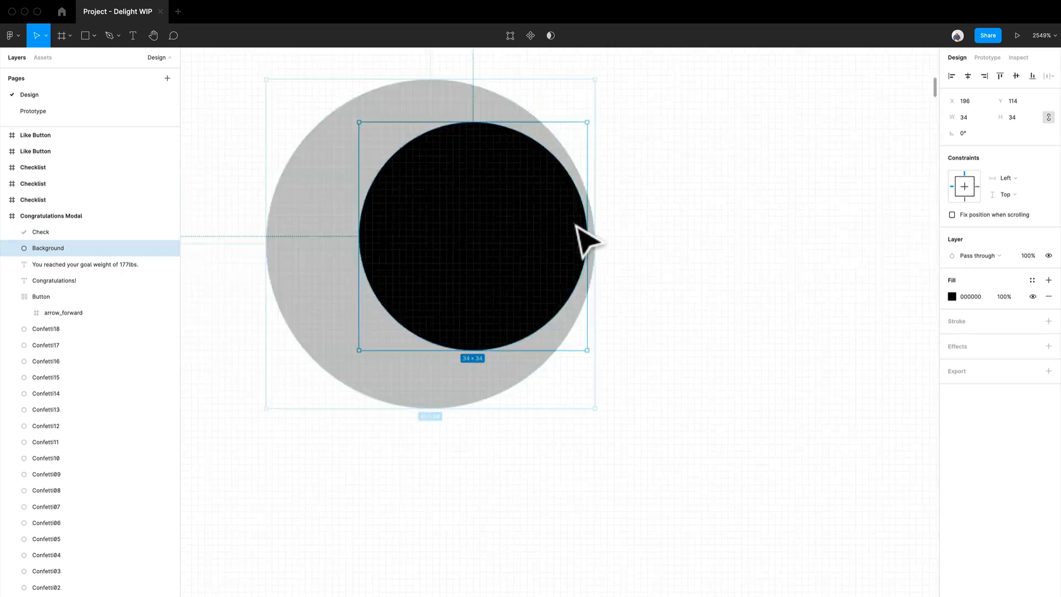
- Compare with the final check circle and scale the new frame's dot from its centre to about 144 × 144
{"action": "scroll", "coordinate": [575, 226], "scroll_direction": "down", "scroll_amount": 10}
{"action": "left_click_drag", "start_coordinate": [741, 297], "coordinate": [434, 330]}
{"action": "scroll", "coordinate": [746, 272], "scroll_direction": "up", "scroll_amount": 5}
{"action": "left_click_drag", "start_coordinate": [814, 289], "coordinate": [621, 339]}
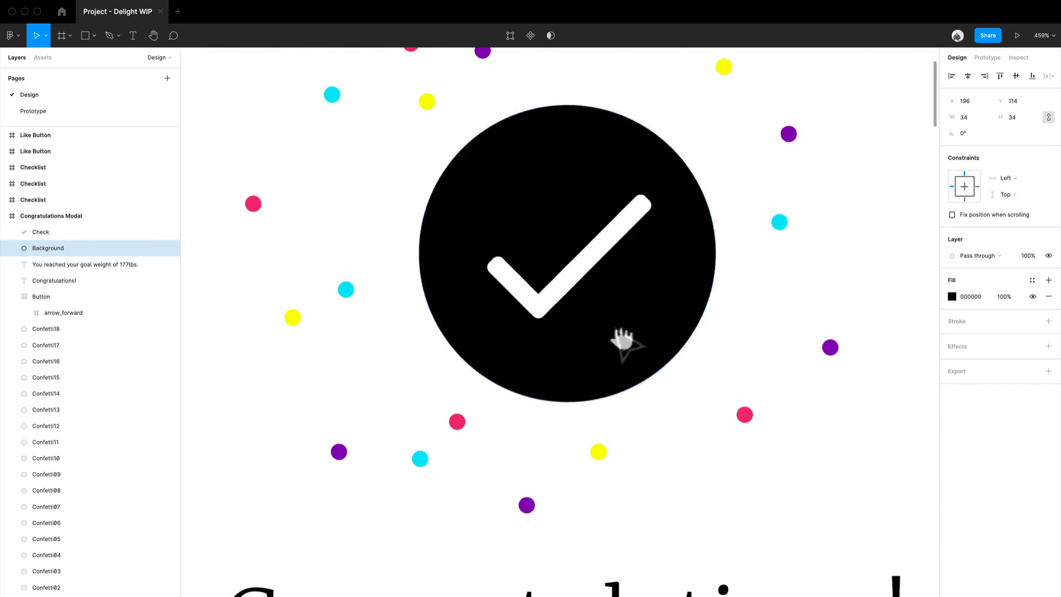
{"action": "left_click", "coordinate": [630, 330]}
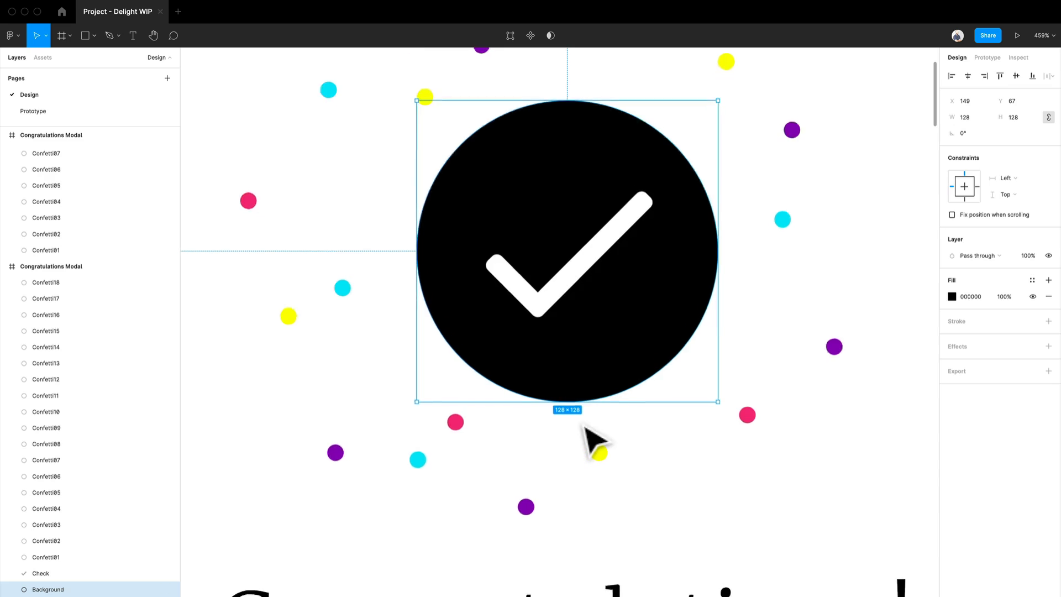
{"action": "scroll", "coordinate": [586, 434], "scroll_direction": "up", "scroll_amount": 5}
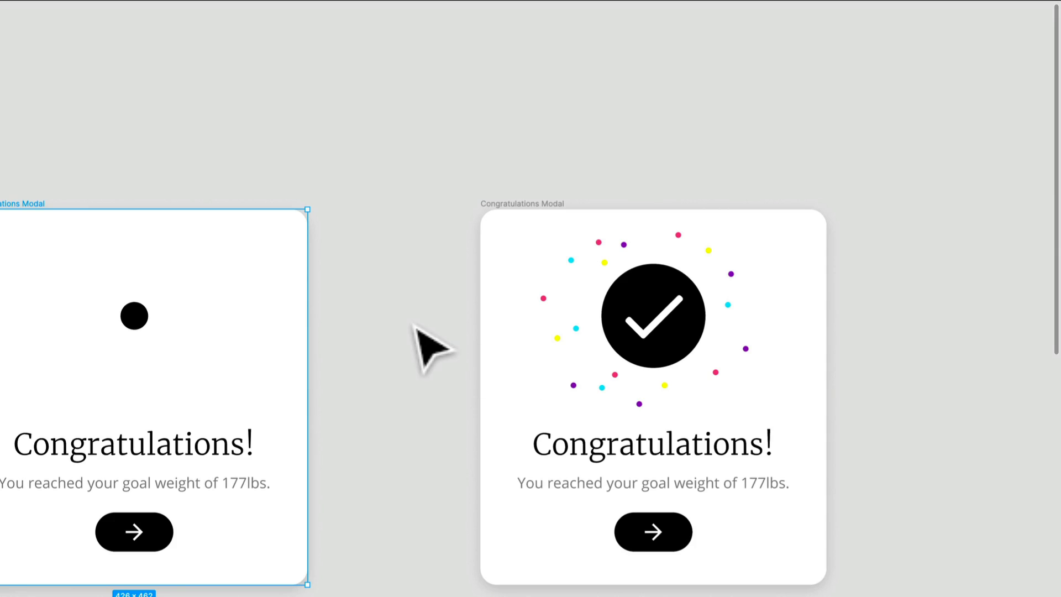
{"action": "scroll", "coordinate": [147, 354], "scroll_direction": "up", "scroll_amount": 5}
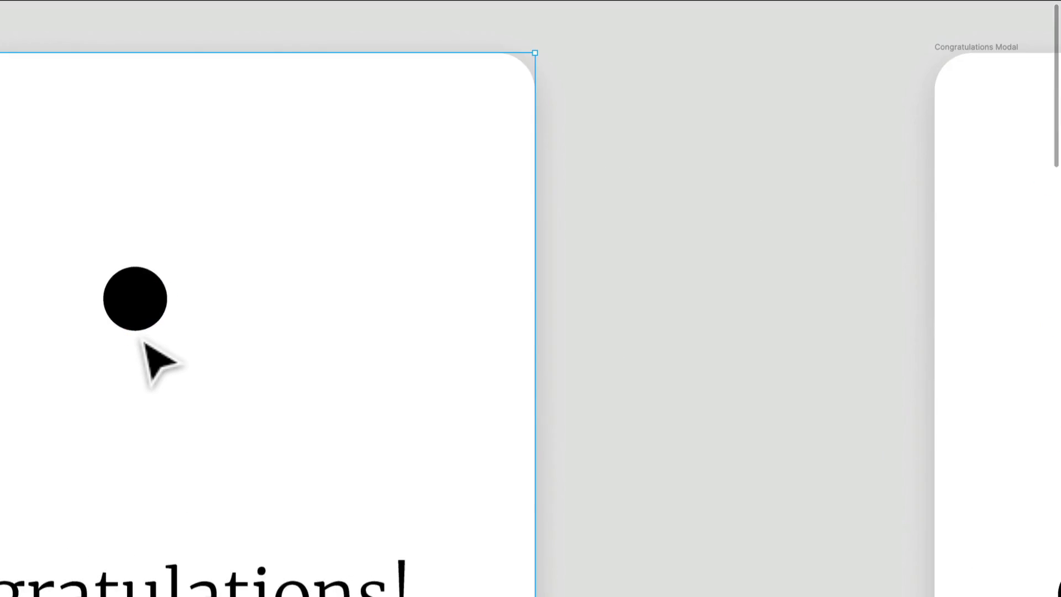
{"action": "left_click", "coordinate": [354, 291]}
{"action": "key", "text": "alt"}
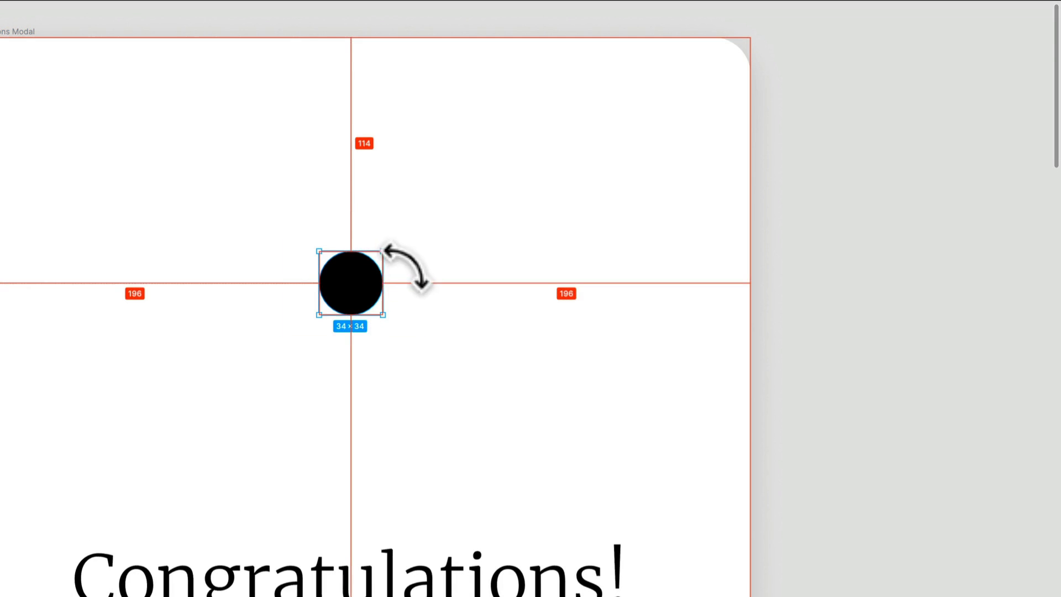
{"action": "left_click_drag", "start_coordinate": [400, 264], "coordinate": [503, 188]}
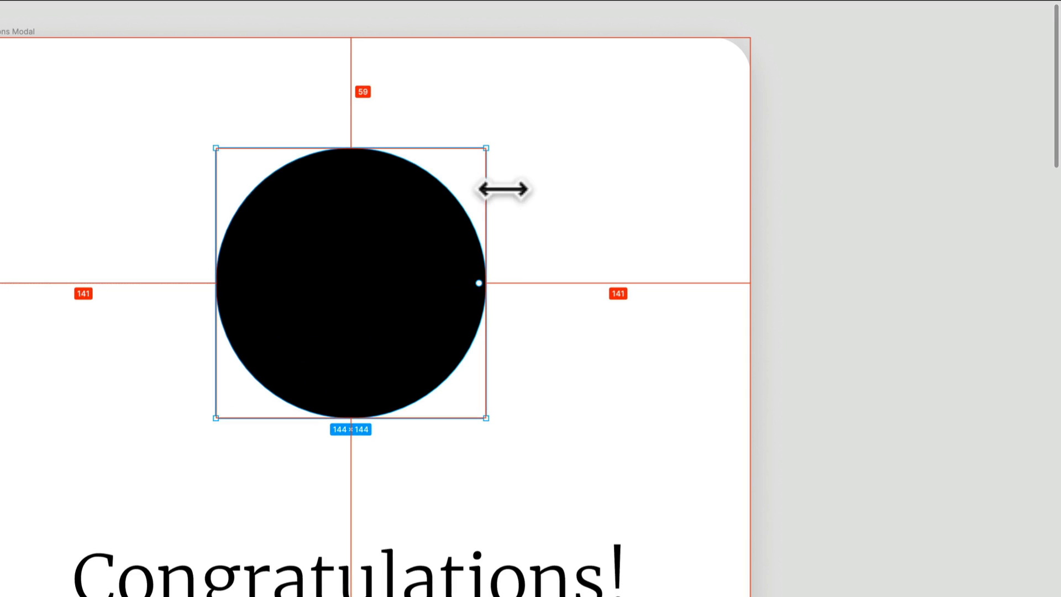
- Move the final confetti frame further right to make room
{"action": "scroll", "coordinate": [379, 337], "scroll_direction": "down", "scroll_amount": 5}
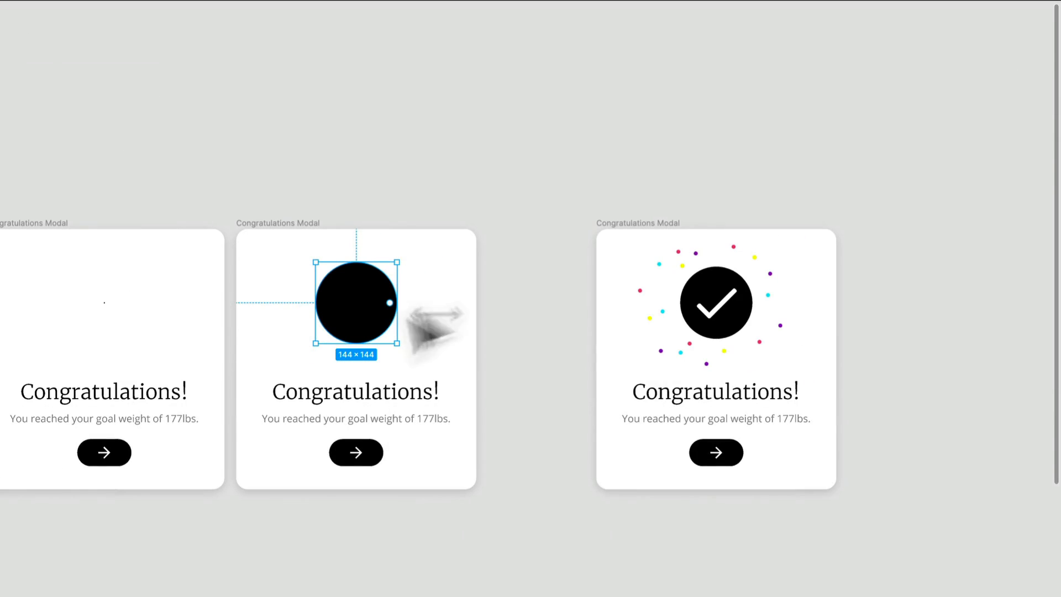
{"action": "left_click", "coordinate": [646, 231]}
{"action": "left_click_drag", "start_coordinate": [647, 231], "coordinate": [995, 218]}
- Duplicate the frame with the large circle into the gap beside it
{"action": "left_click_drag", "start_coordinate": [689, 314], "coordinate": [622, 313]}
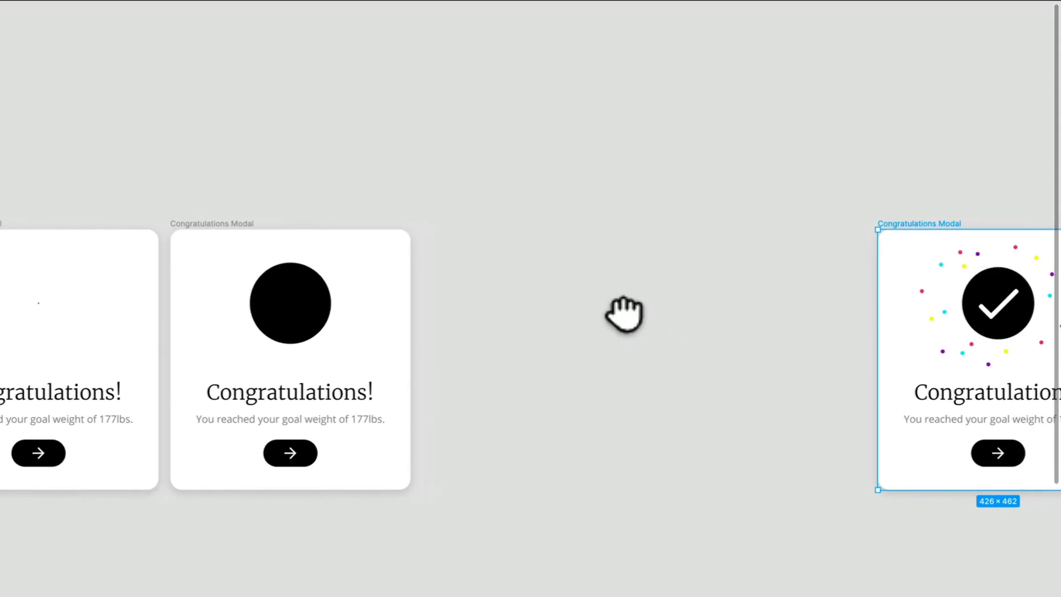
{"action": "left_click_drag", "start_coordinate": [237, 224], "coordinate": [296, 228], "text": "alt"}
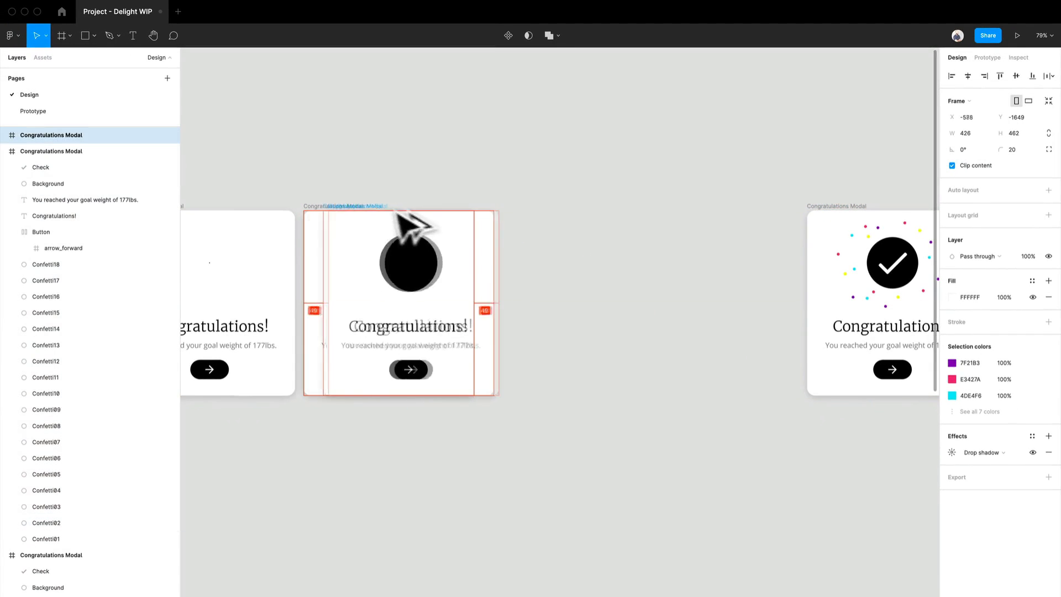
{"action": "left_click_drag", "start_coordinate": [398, 214], "coordinate": [526, 241]}
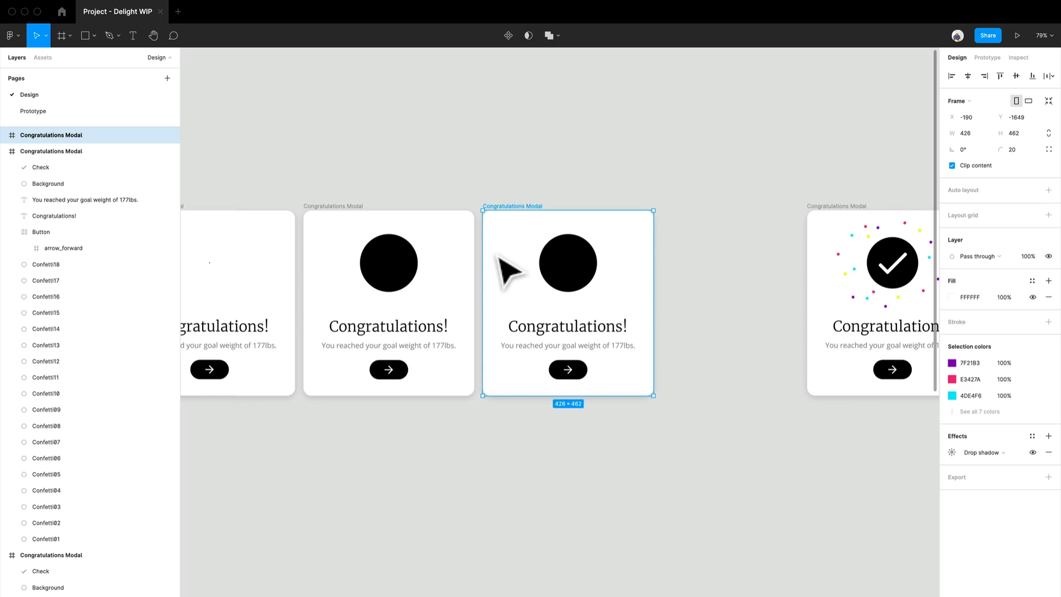
- Scale the circle in the newest frame slightly down from its centre
{"action": "left_click_drag", "start_coordinate": [665, 400], "coordinate": [422, 331]}
{"action": "scroll", "coordinate": [382, 217], "scroll_direction": "up", "scroll_amount": 5}
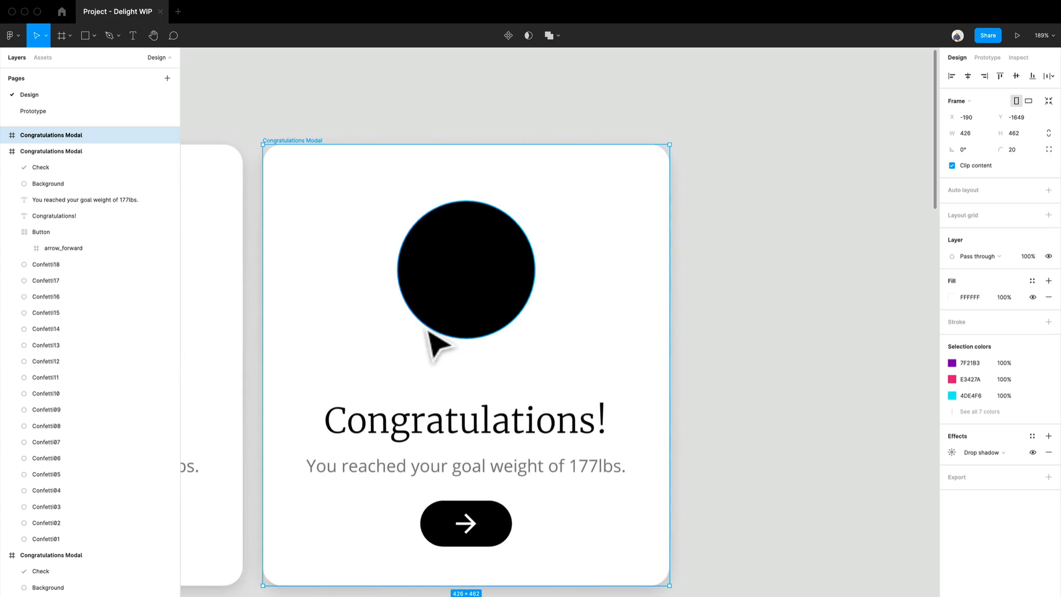
{"action": "left_click_drag", "start_coordinate": [325, 326], "coordinate": [277, 318]}
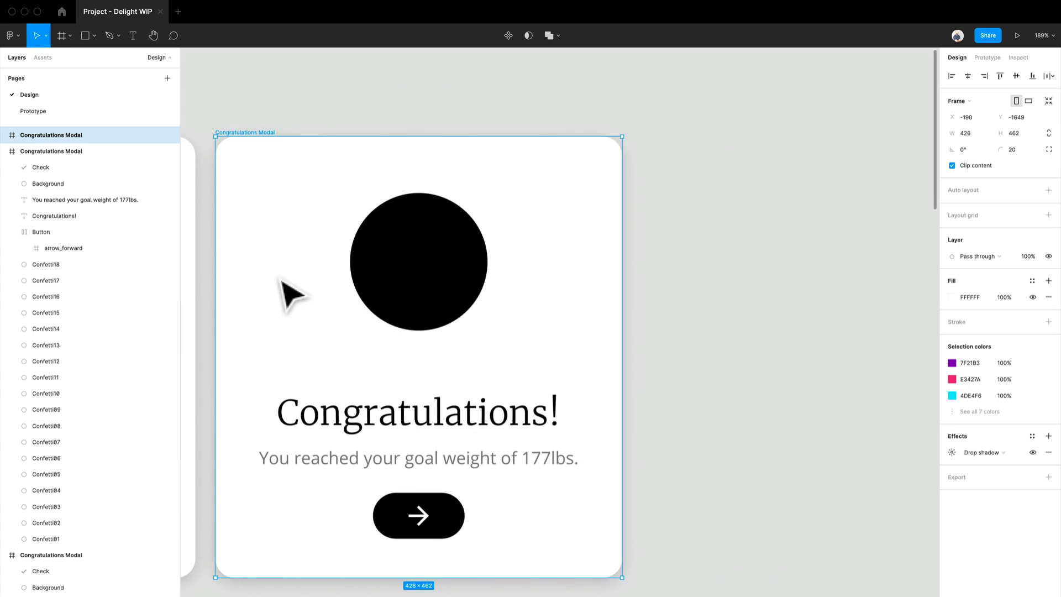
{"action": "left_click", "coordinate": [437, 308]}
{"action": "scroll", "coordinate": [447, 310], "scroll_direction": "down", "scroll_amount": 2}
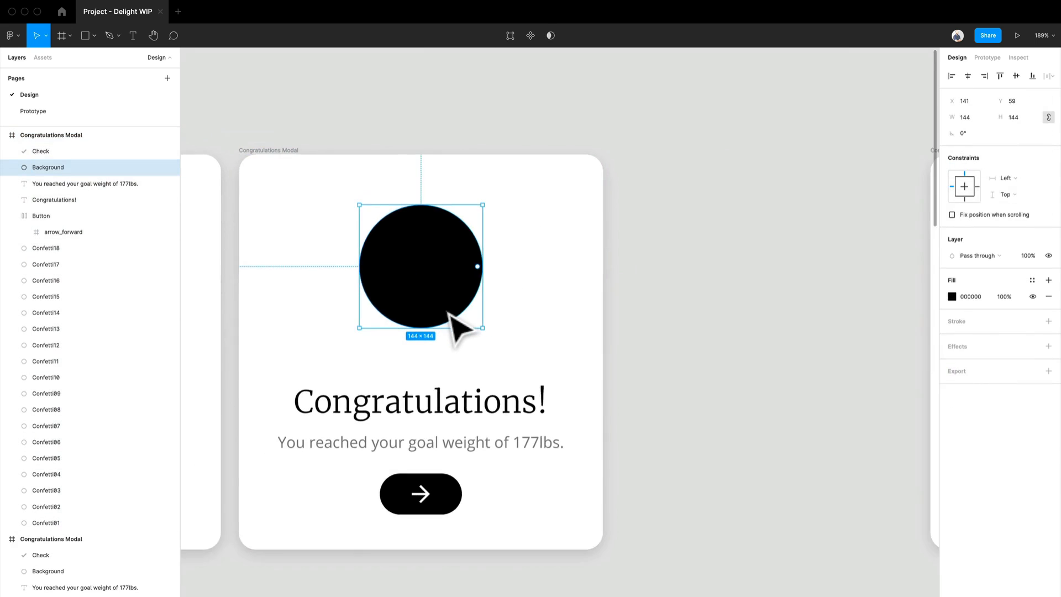
{"action": "scroll", "coordinate": [449, 312], "scroll_direction": "up", "scroll_amount": 2}
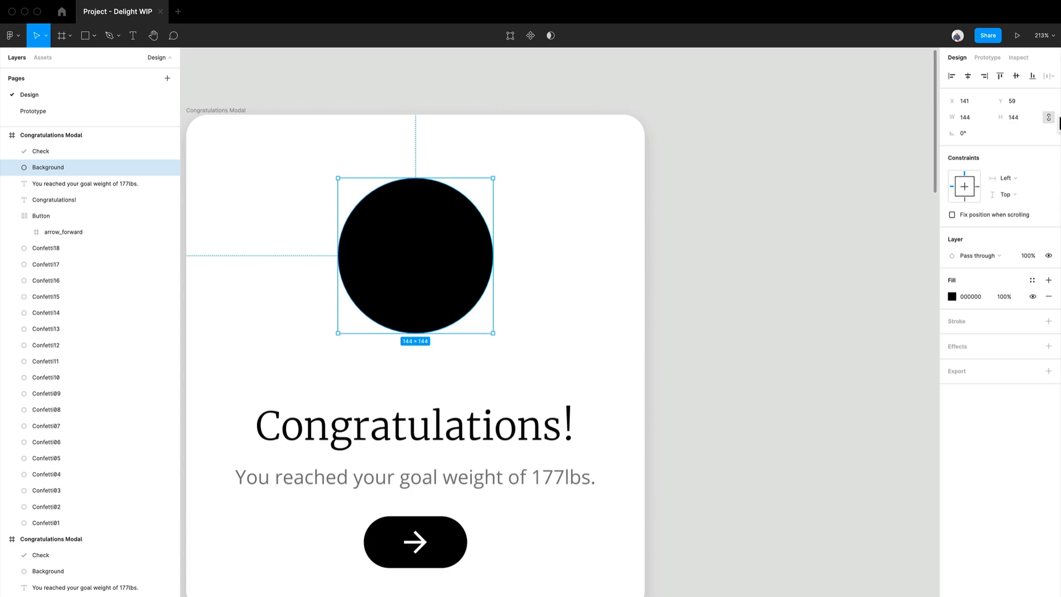
{"action": "key", "text": "alt"}
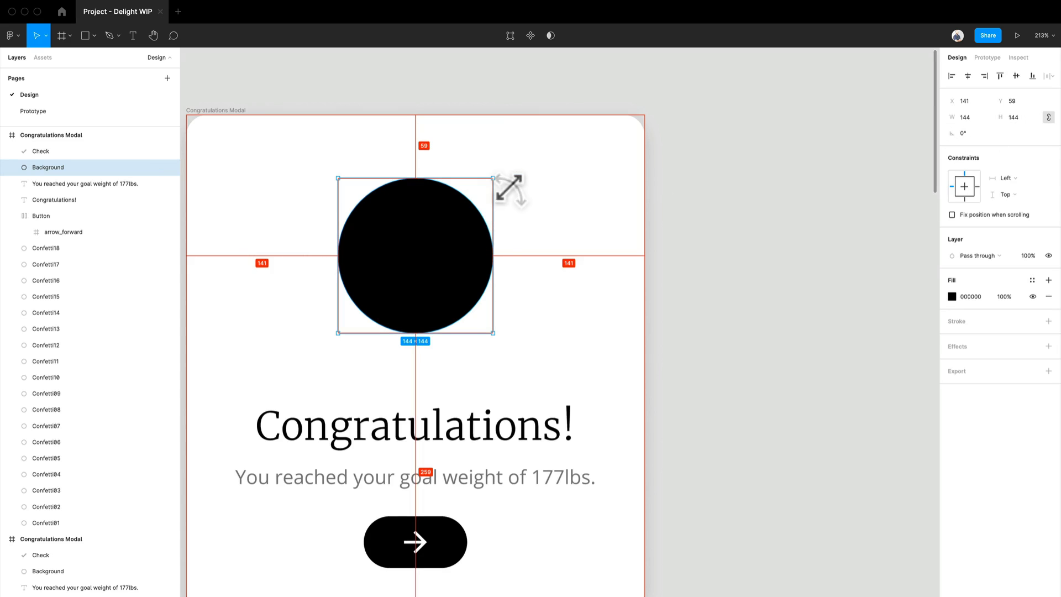
{"action": "left_click_drag", "start_coordinate": [506, 188], "coordinate": [498, 205]}
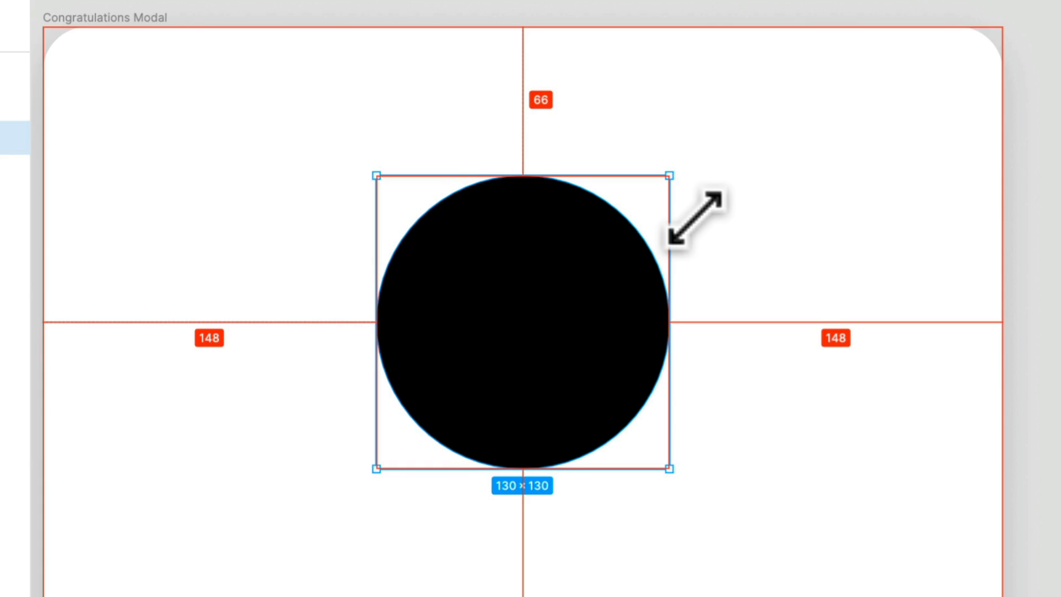
{"action": "left_click_drag", "start_coordinate": [695, 217], "coordinate": [694, 221]}
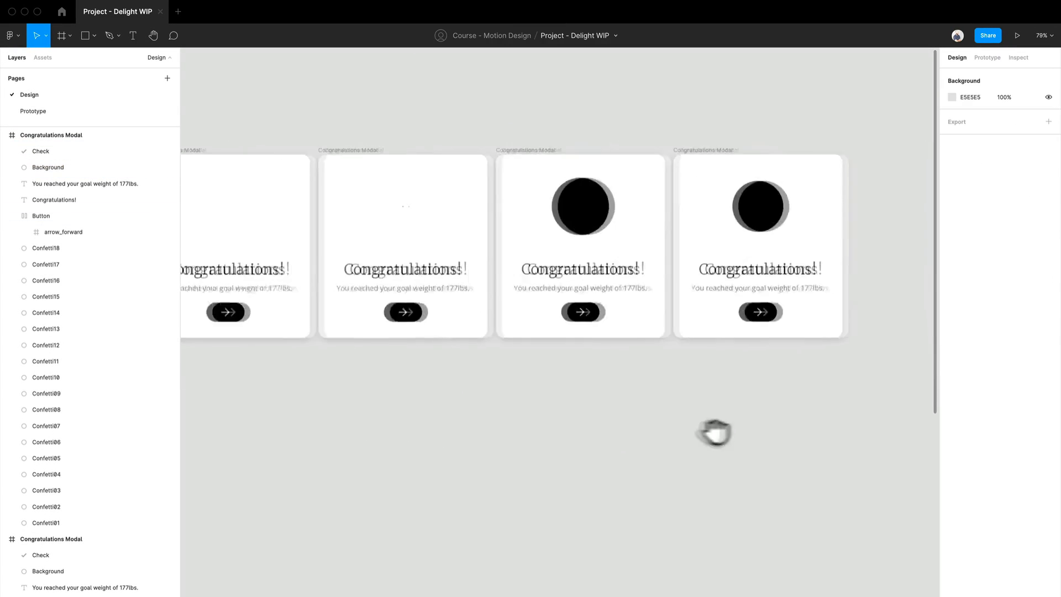
- Connect the first frame to the second frame with a prototype interaction
{"action": "mouse_move", "coordinate": [739, 431]}
{"action": "left_mouse_down"}
{"action": "mouse_move", "coordinate": [735, 443]}
{"action": "mouse_move", "coordinate": [724, 438]}
{"action": "left_mouse_up"}
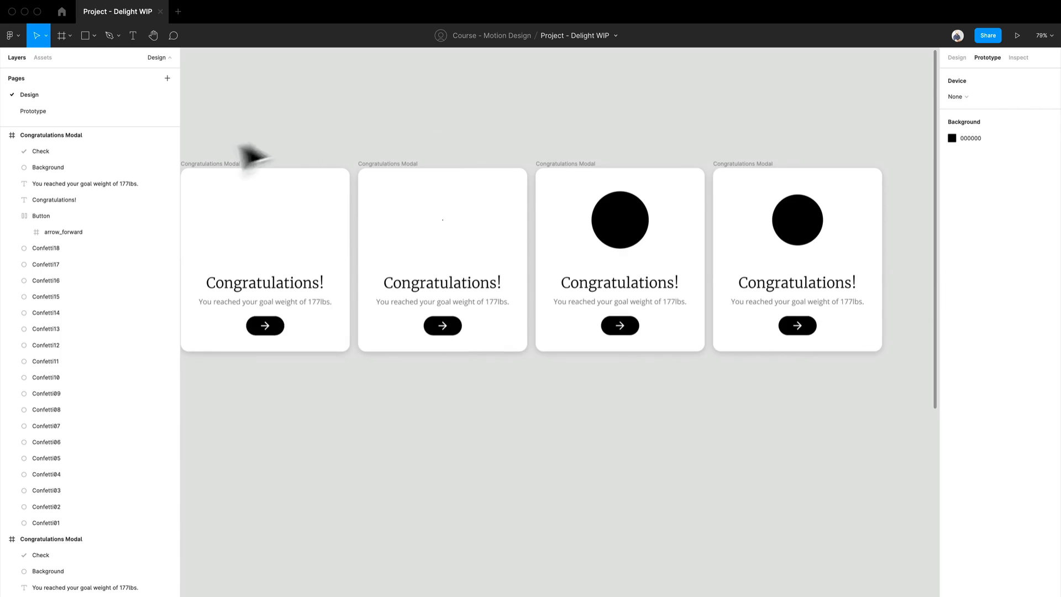
{"action": "left_click", "coordinate": [216, 173]}
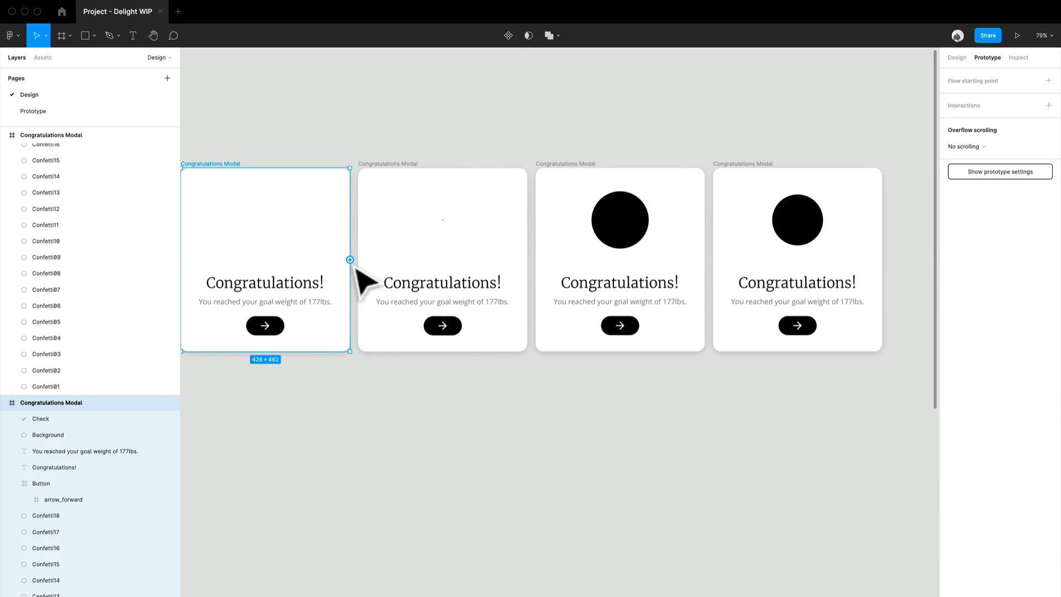
{"action": "left_click_drag", "start_coordinate": [350, 261], "coordinate": [411, 287]}
{"action": "left_click", "coordinate": [845, 163]}
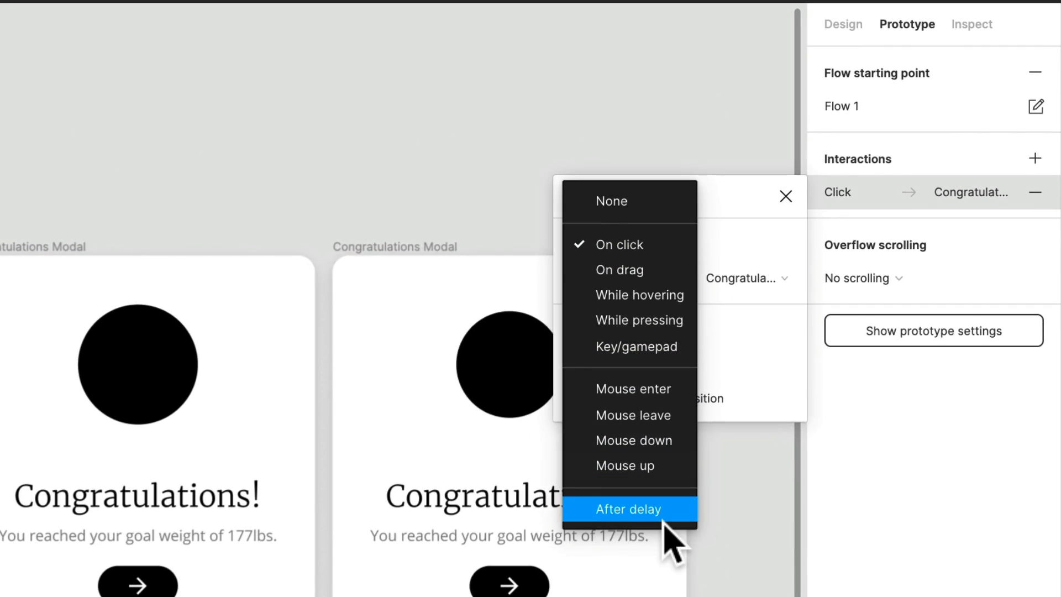
- Set the first frame's interaction to trigger After delay of 1 ms with a Smart animate transition
{"action": "left_click", "coordinate": [613, 509]}
{"action": "left_click", "coordinate": [742, 250]}
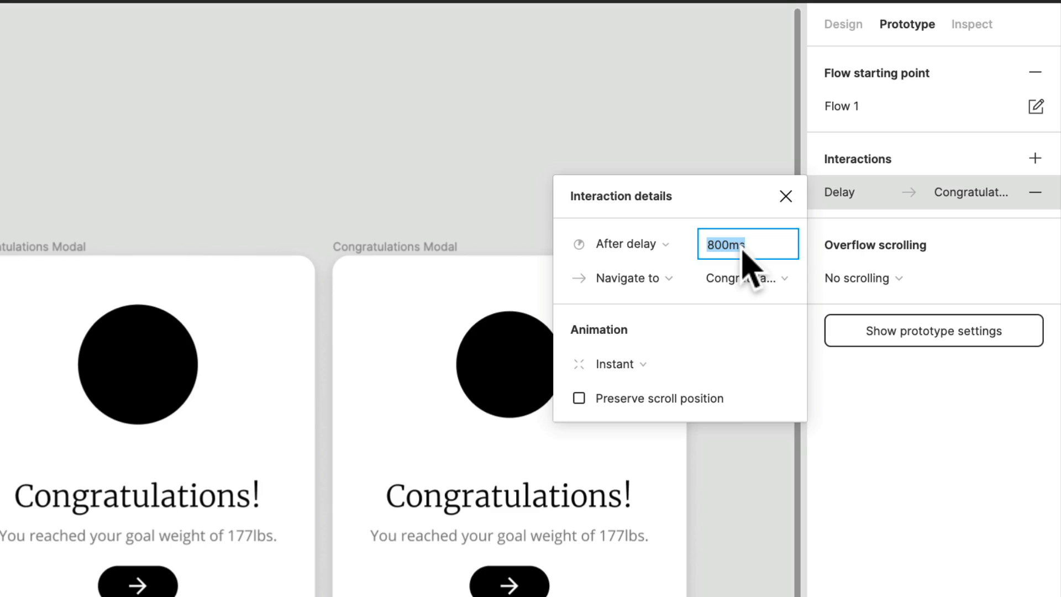
{"action": "left_click", "coordinate": [668, 366]}
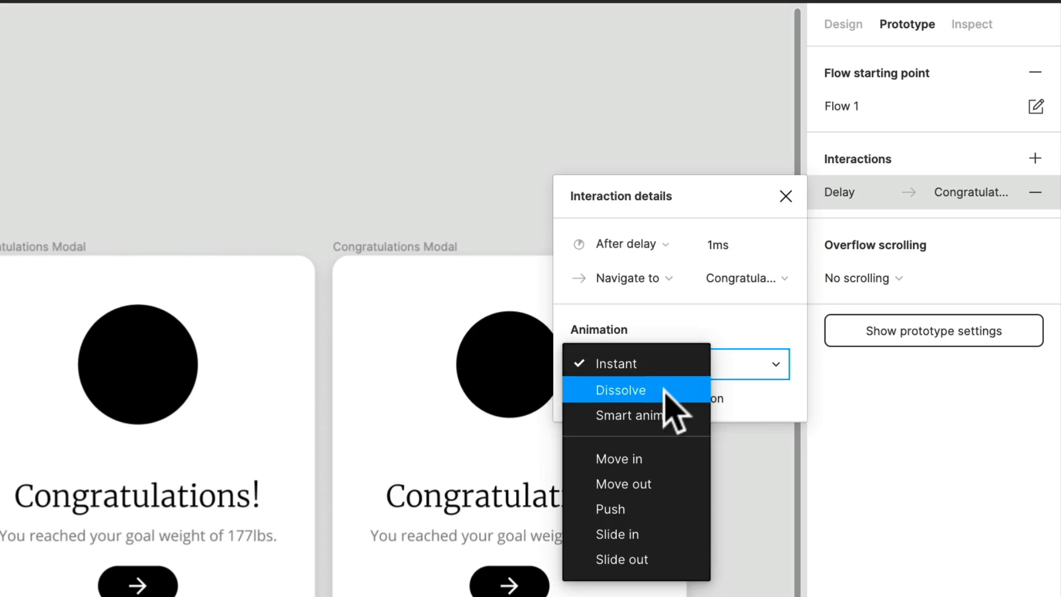
{"action": "left_click", "coordinate": [672, 415]}
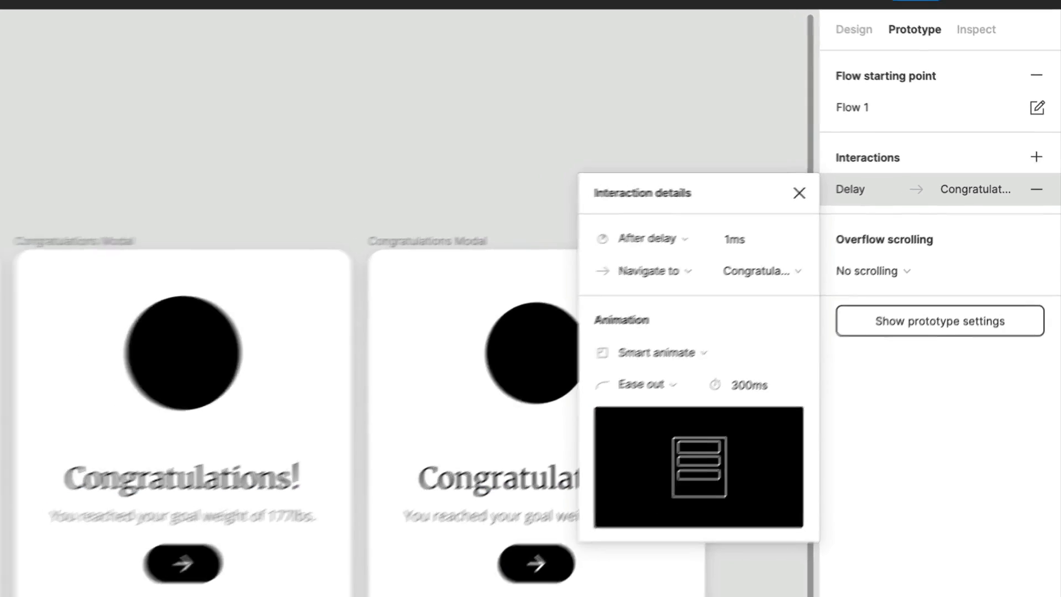
{"action": "left_click", "coordinate": [328, 464]}
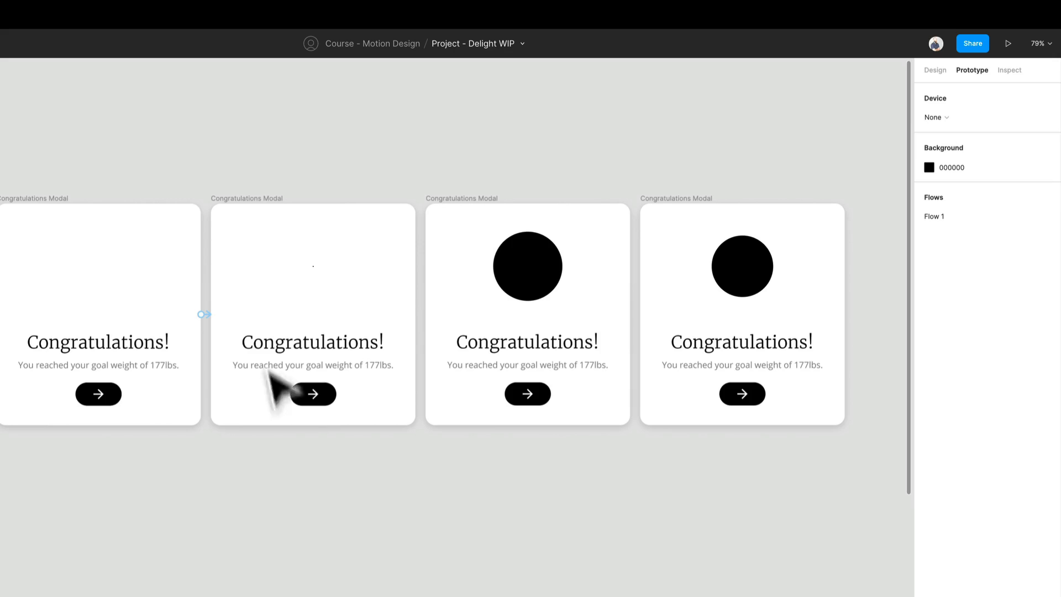
- Reopen the first frame's interaction and set its Smart animate duration to 100 ms
{"action": "left_click", "coordinate": [247, 208]}
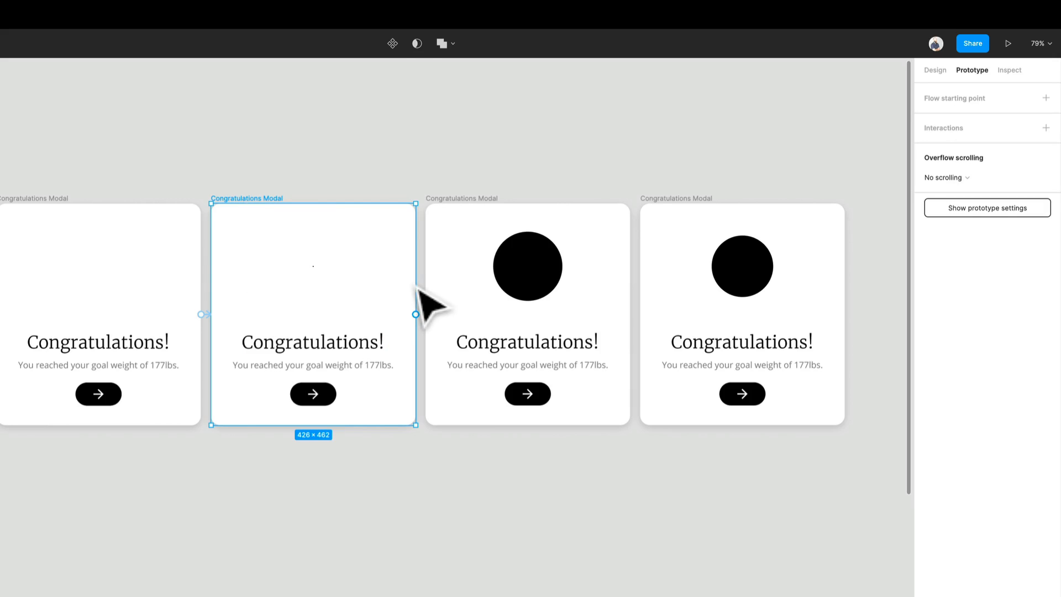
{"action": "left_click", "coordinate": [207, 323]}
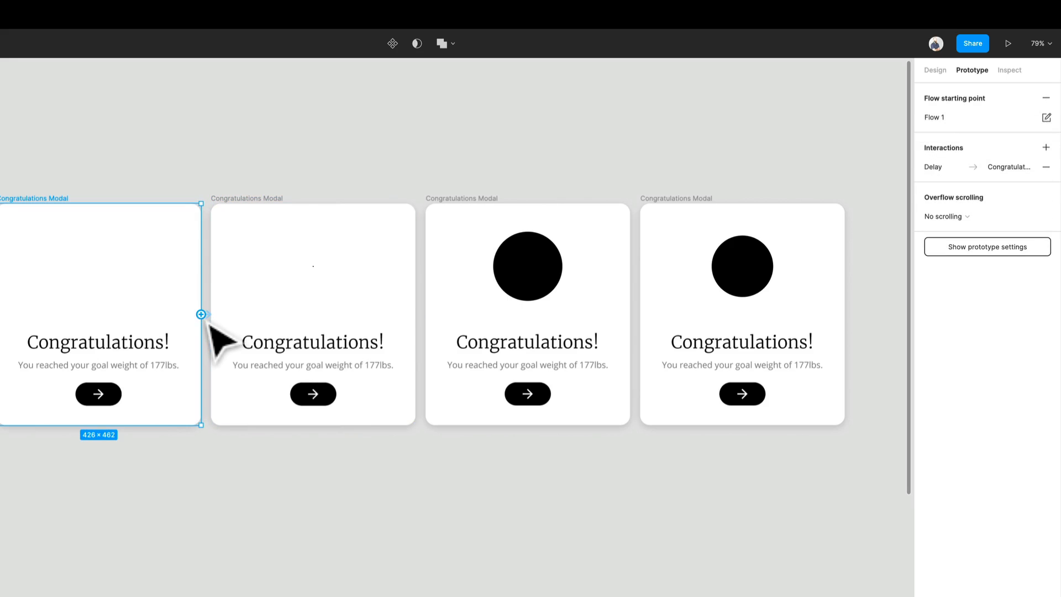
{"action": "left_click", "coordinate": [210, 324]}
{"action": "left_click", "coordinate": [877, 284]}
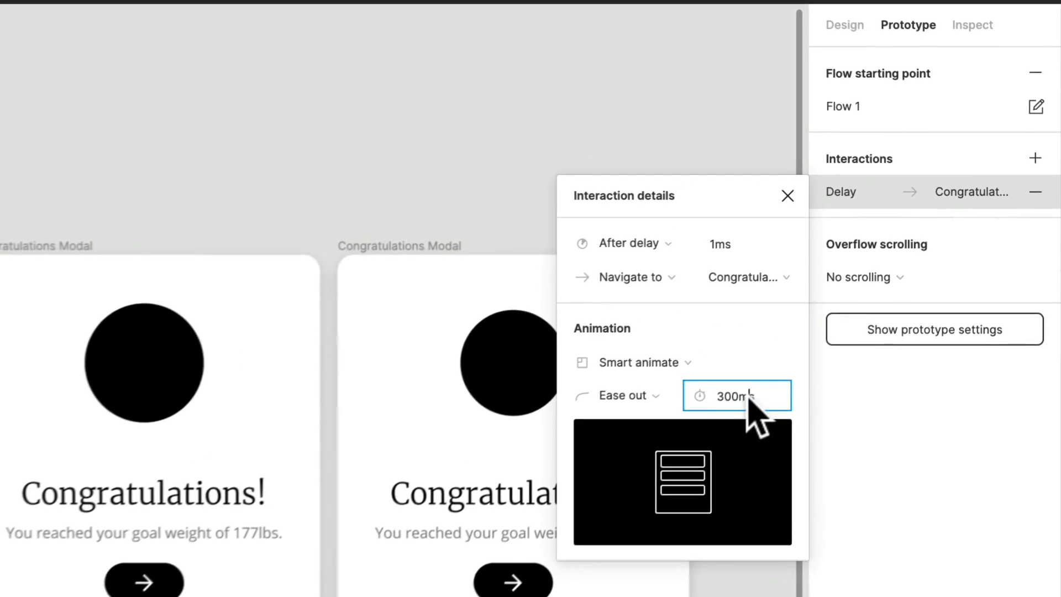
{"action": "type", "text": "100"}
{"action": "key", "text": "Return"}
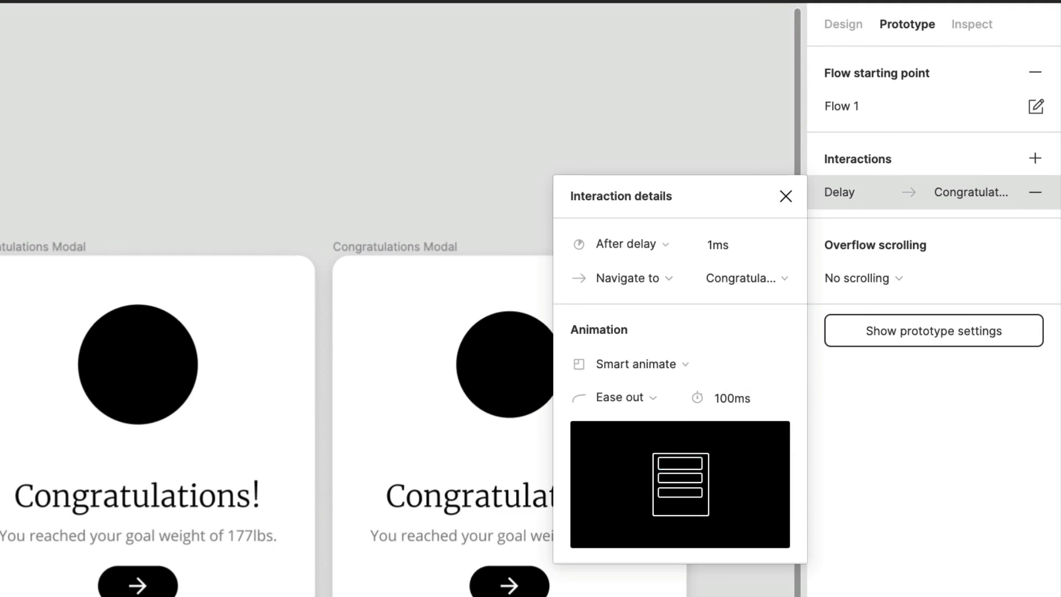
- Connect the second frame to the third frame with an After delay trigger of 1 ms
{"action": "left_click", "coordinate": [436, 475]}
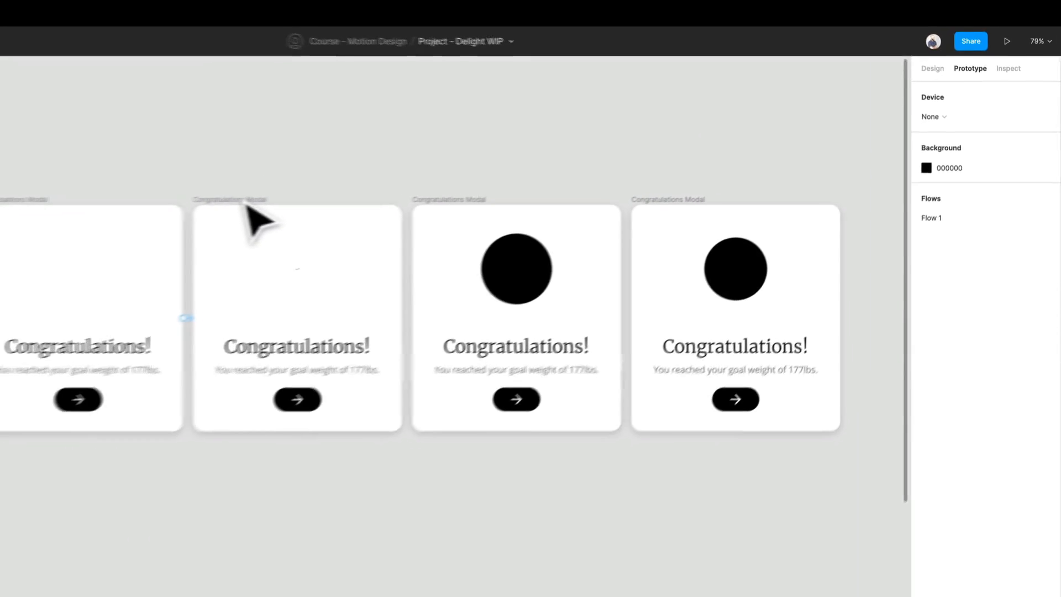
{"action": "left_click", "coordinate": [369, 232]}
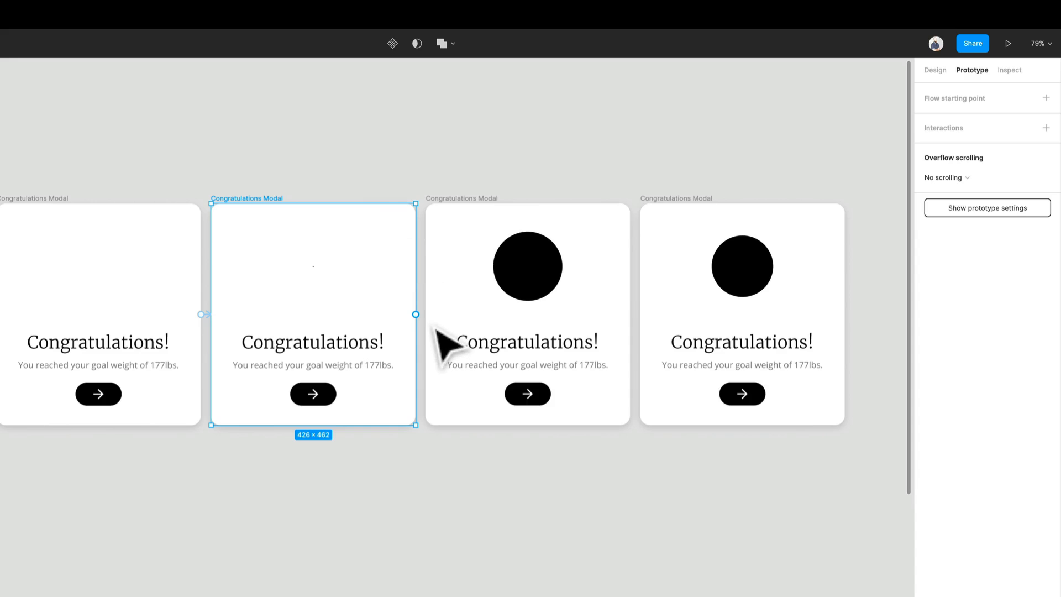
{"action": "left_click_drag", "start_coordinate": [415, 313], "coordinate": [462, 343]}
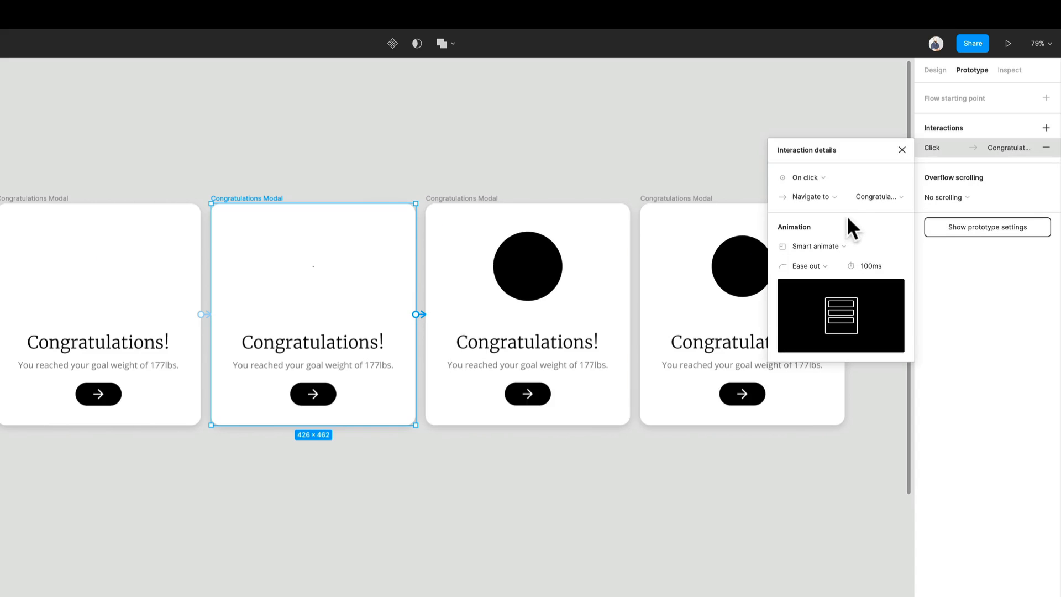
{"action": "left_click", "coordinate": [836, 179]}
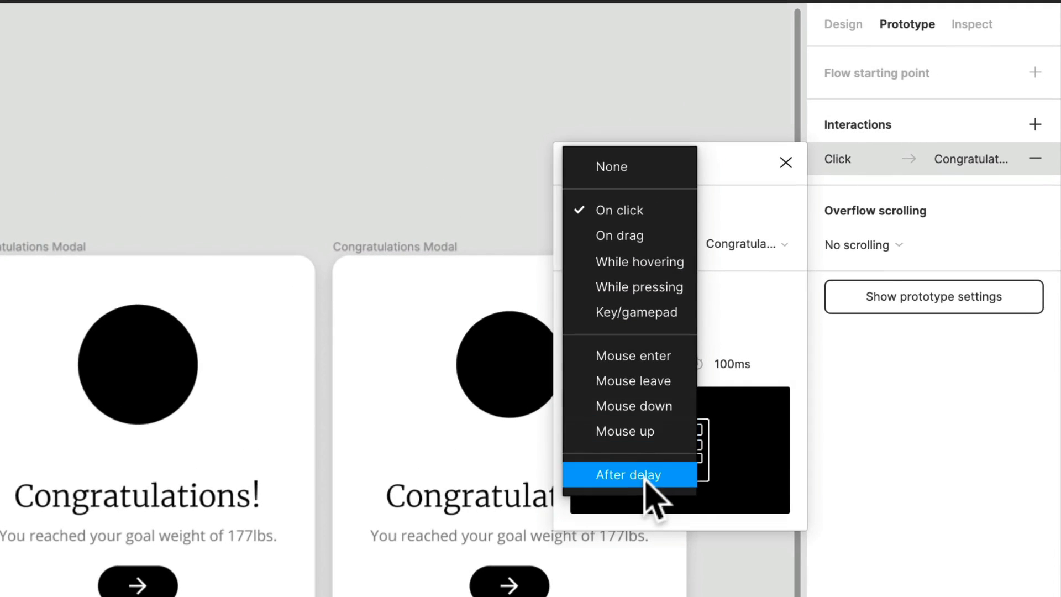
{"action": "left_click", "coordinate": [821, 330]}
{"action": "left_click", "coordinate": [744, 213]}
{"action": "type", "text": "1"}
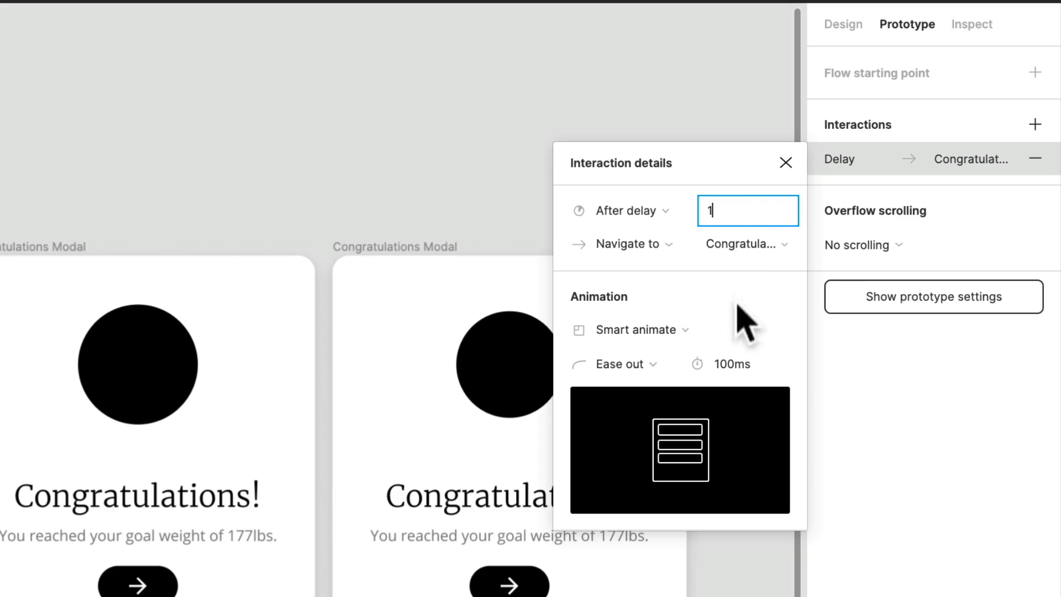
- Set that transition's Smart animate duration to 300 ms
{"action": "left_click", "coordinate": [744, 367]}
{"action": "type", "text": "3"}
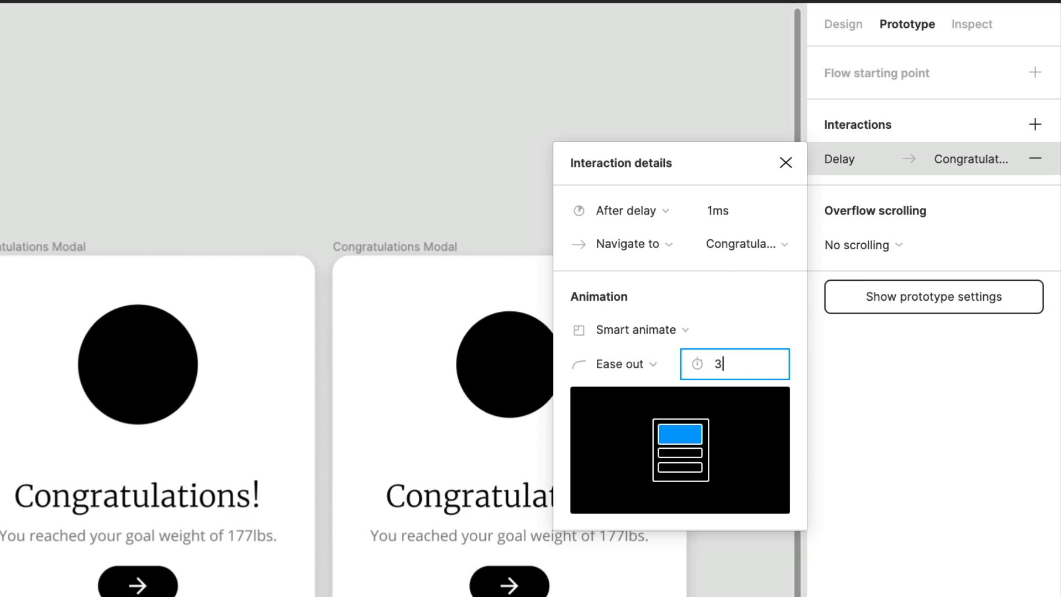
{"action": "type", "text": "00"}
{"action": "key", "text": "Return"}
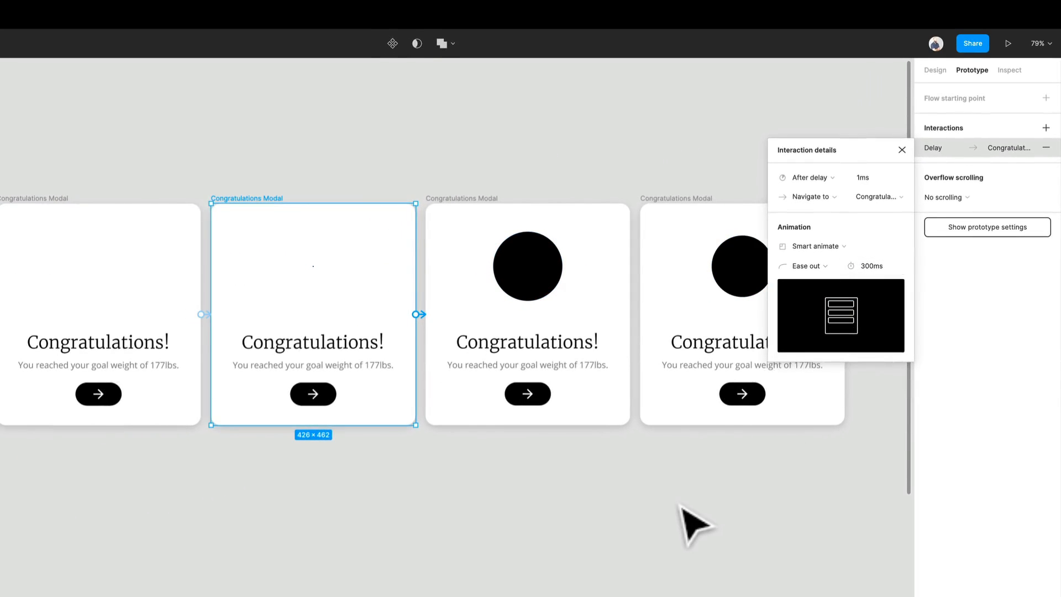
- Connect the third frame to the fourth frame with an After delay trigger of 1 ms
{"action": "left_click", "coordinate": [680, 506]}
{"action": "left_click_drag", "start_coordinate": [649, 527], "coordinate": [555, 546]}
{"action": "left_click", "coordinate": [407, 237]}
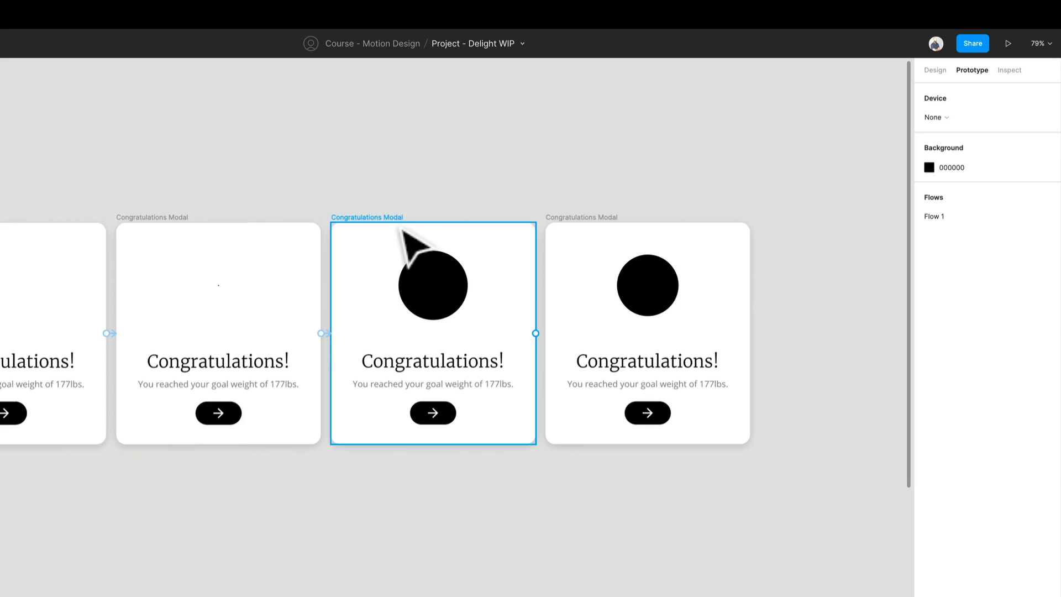
{"action": "left_click_drag", "start_coordinate": [535, 333], "coordinate": [613, 356]}
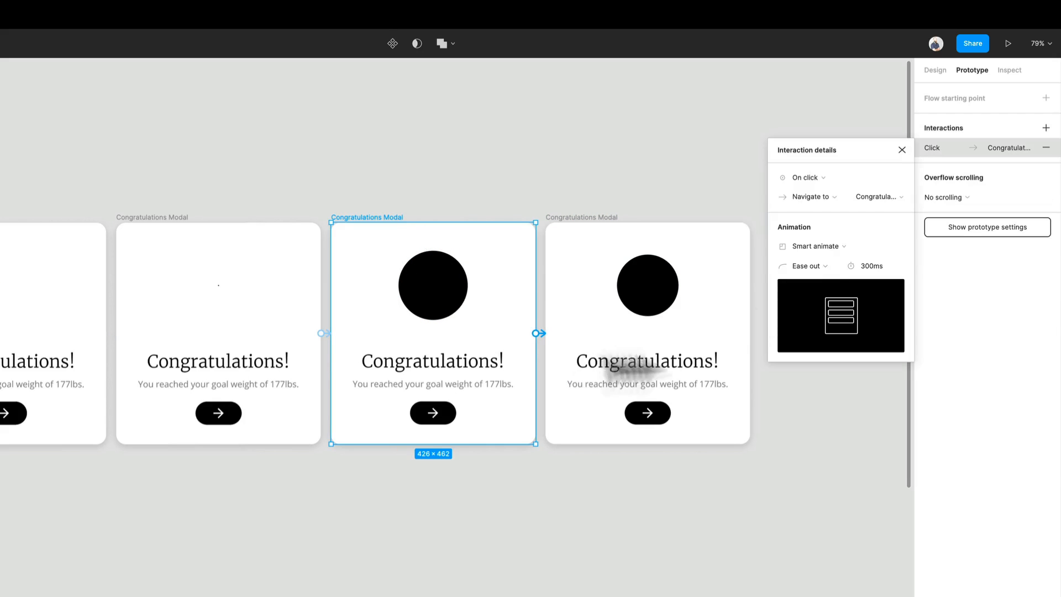
{"action": "left_click", "coordinate": [824, 175]}
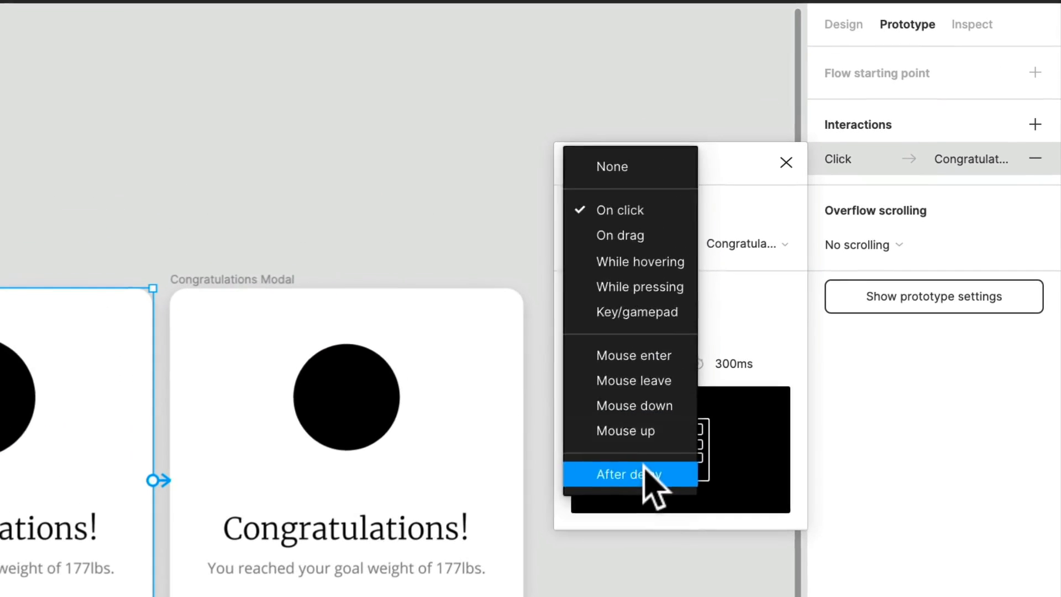
{"action": "left_click", "coordinate": [819, 332]}
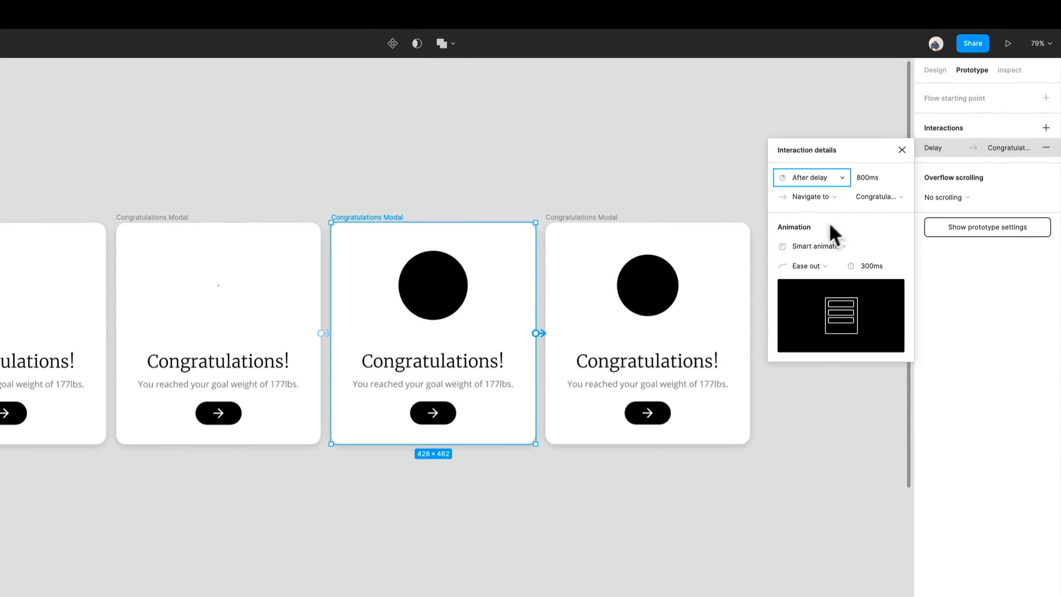
{"action": "left_click", "coordinate": [867, 177]}
{"action": "type", "text": "1"}
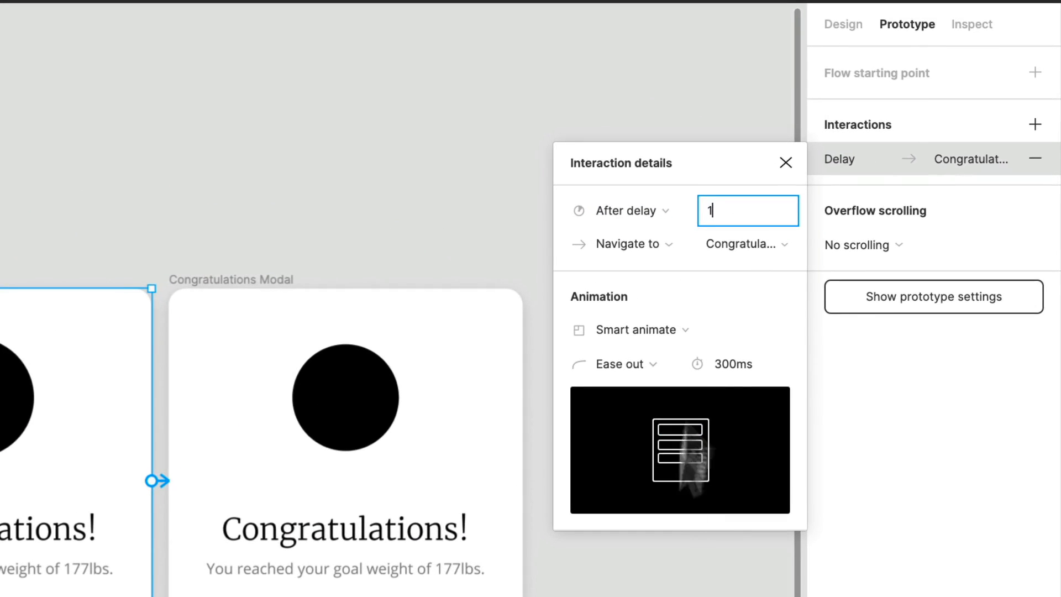
{"action": "left_click", "coordinate": [735, 366]}
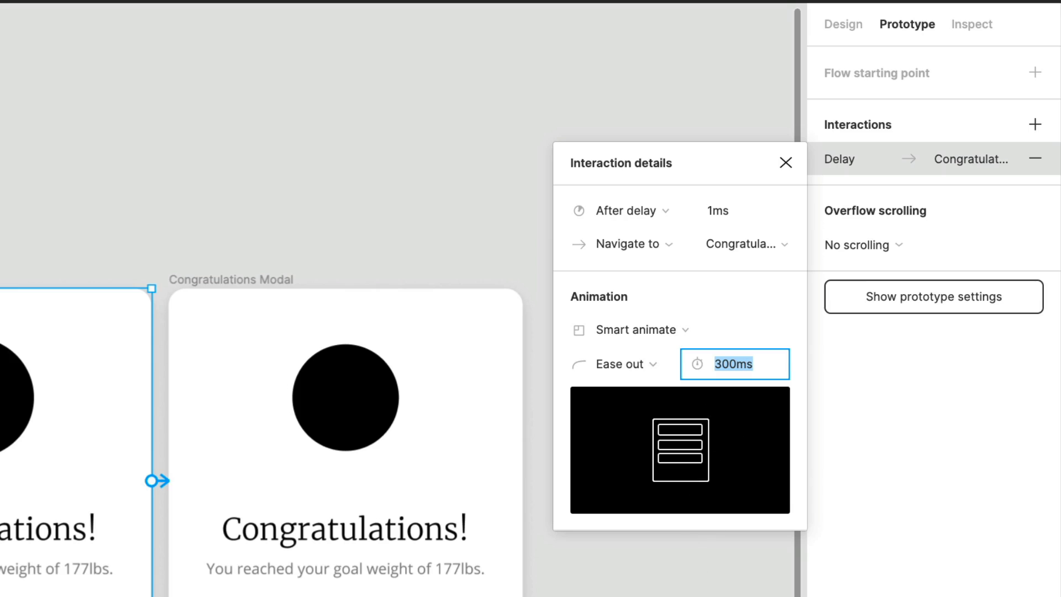
{"action": "key", "text": "Escape"}
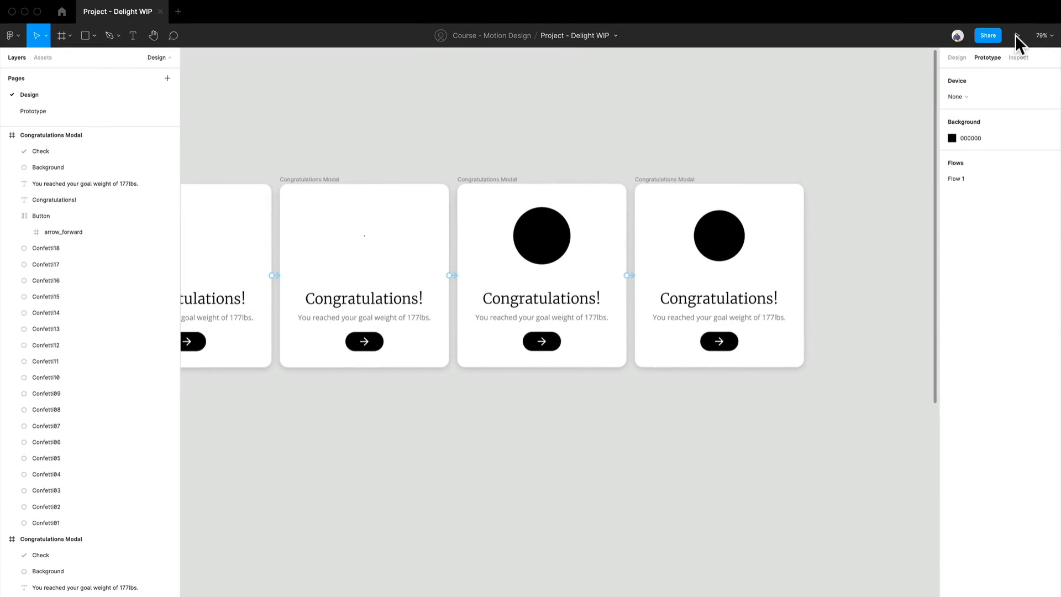
- Preview the prototype in presentation view and return to the design file
{"action": "left_click", "coordinate": [1016, 35]}
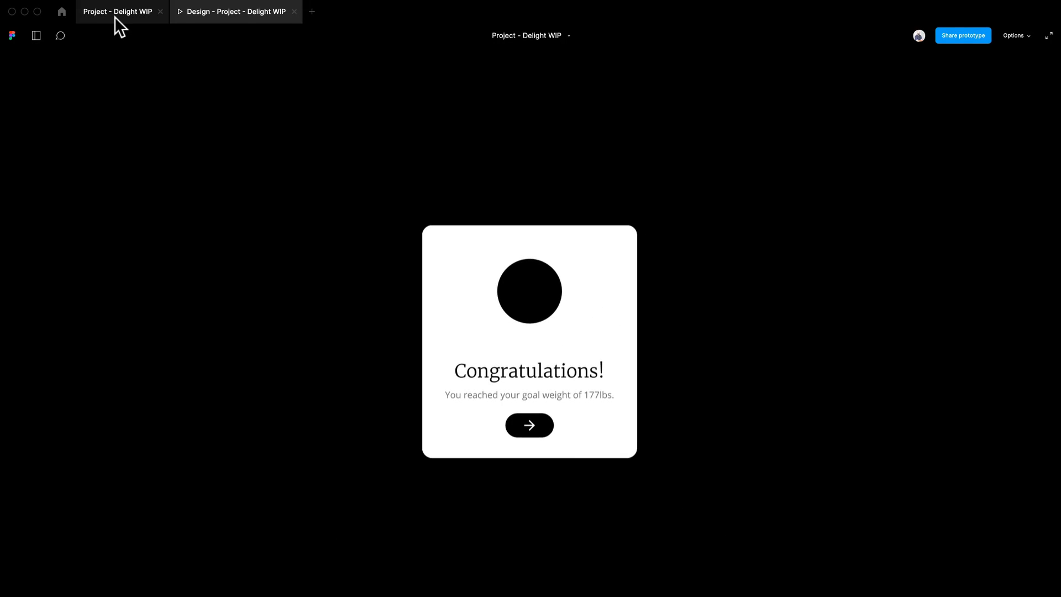
{"action": "left_click", "coordinate": [114, 17]}
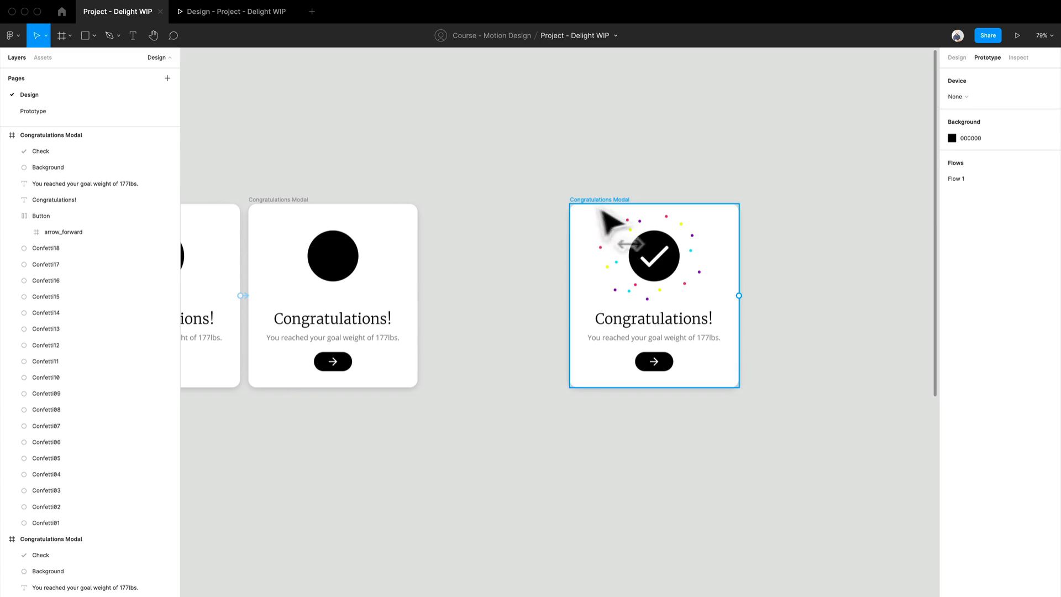
- Move the final confetti frame left so it sits beside the last circle frame
{"action": "left_click_drag", "start_coordinate": [605, 221], "coordinate": [467, 226]}
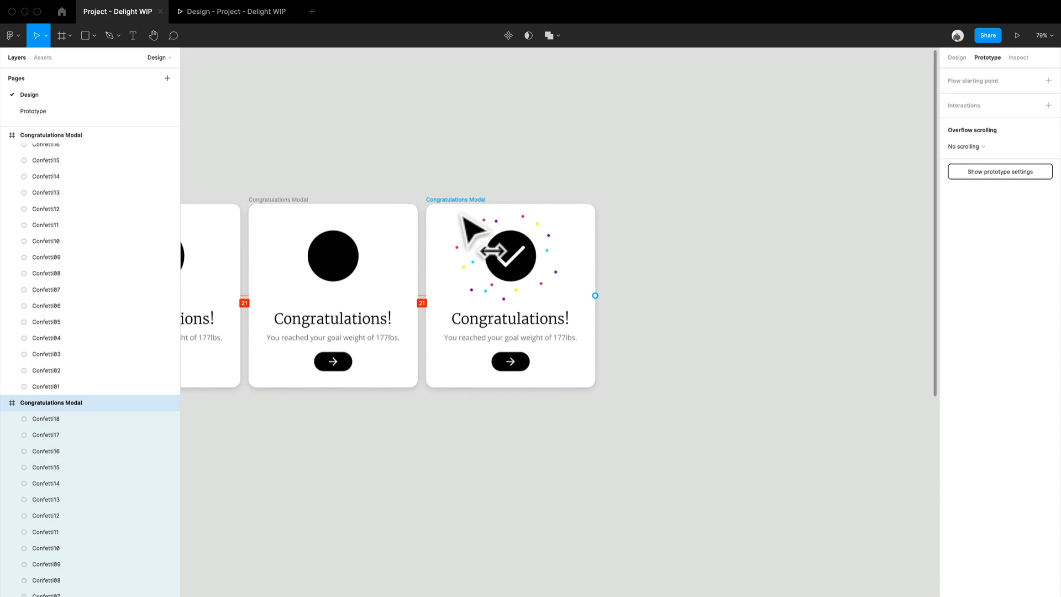
- Zoom in to inspect the size and position of the check circle in the final confetti frame
{"action": "scroll", "coordinate": [414, 265], "scroll_direction": "up", "scroll_amount": 5}
{"action": "left_click", "coordinate": [326, 279]}
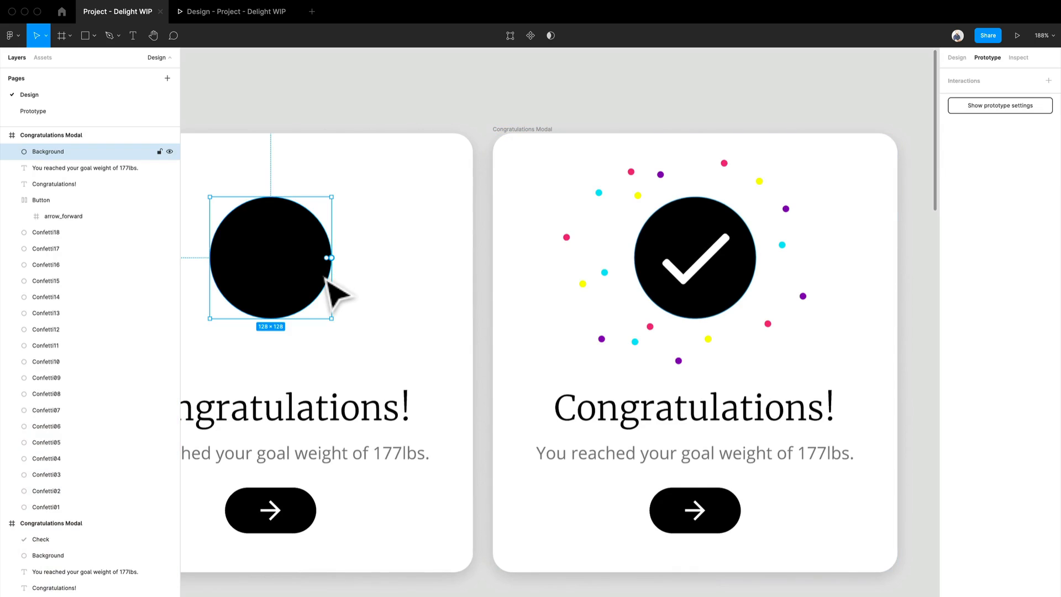
{"action": "left_click", "coordinate": [955, 58]}
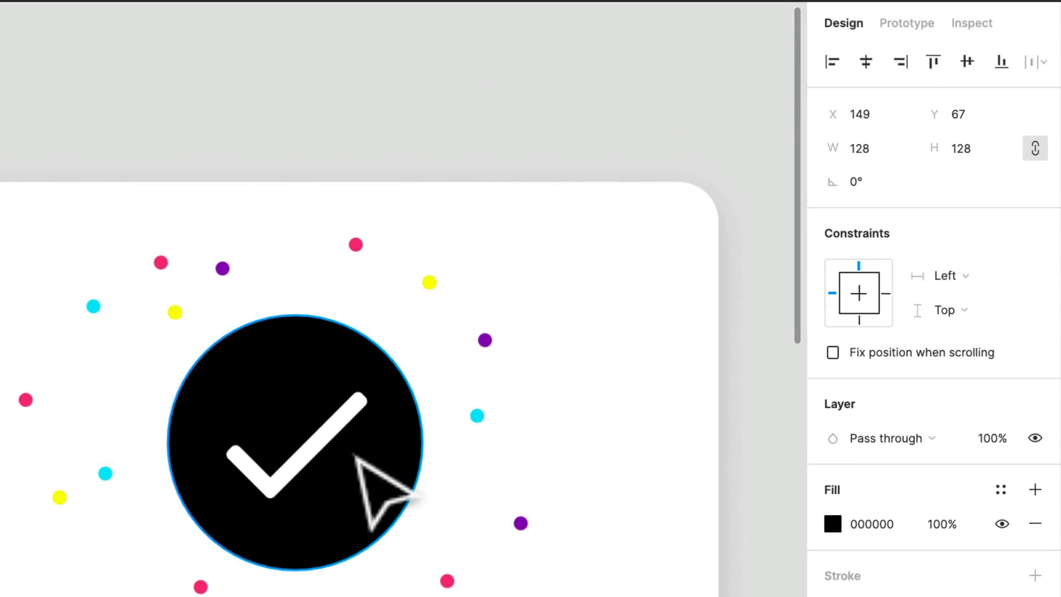
{"action": "left_click", "coordinate": [725, 266]}
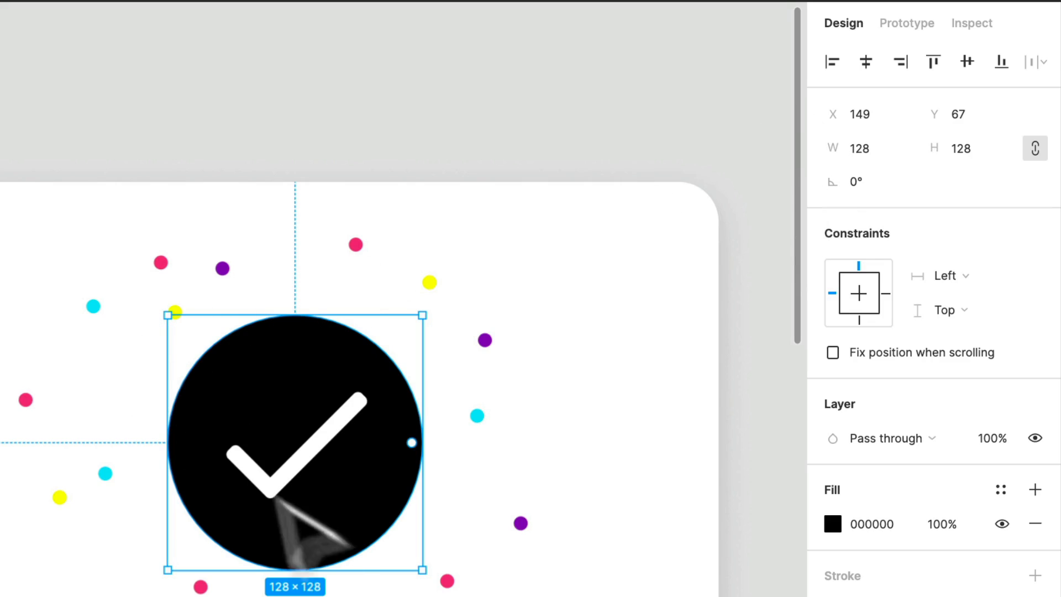
{"action": "scroll", "coordinate": [298, 501], "scroll_direction": "down", "scroll_amount": 2}
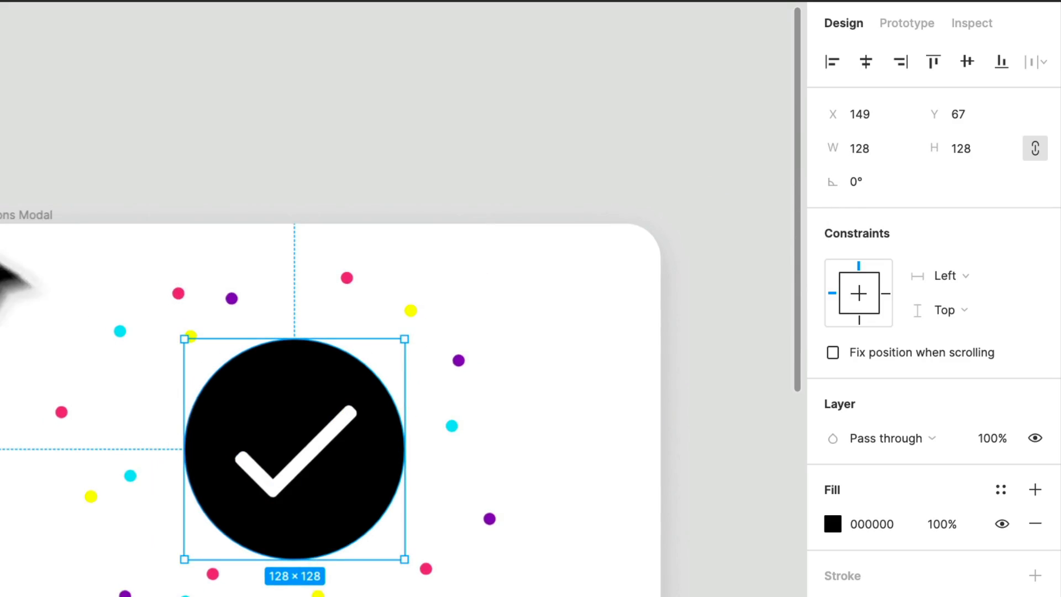
{"action": "left_click", "coordinate": [5, 265]}
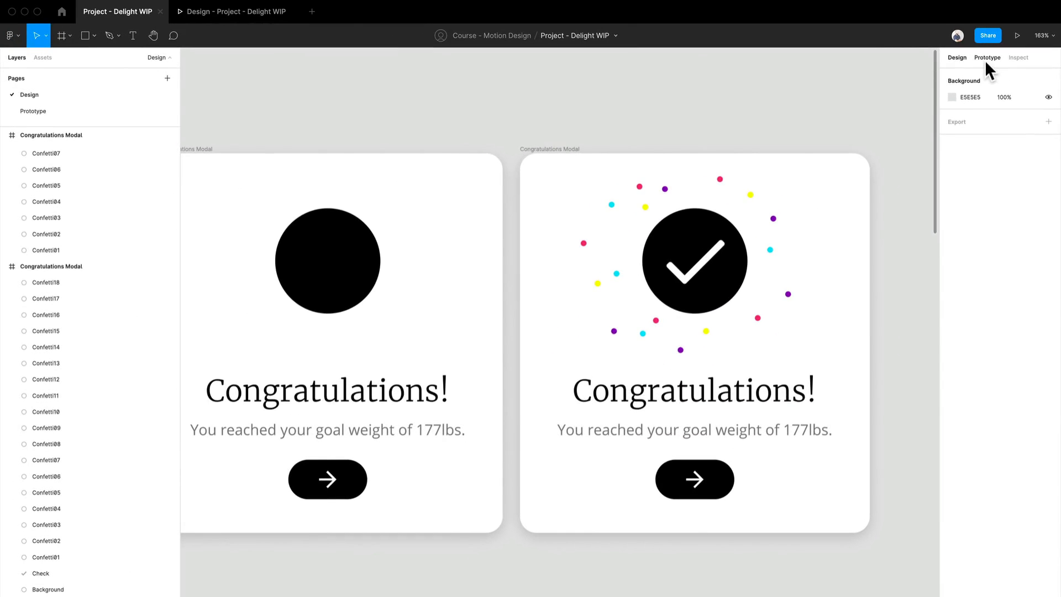
{"action": "left_click", "coordinate": [985, 58]}
{"action": "scroll", "coordinate": [458, 166], "scroll_direction": "down", "scroll_amount": 3}
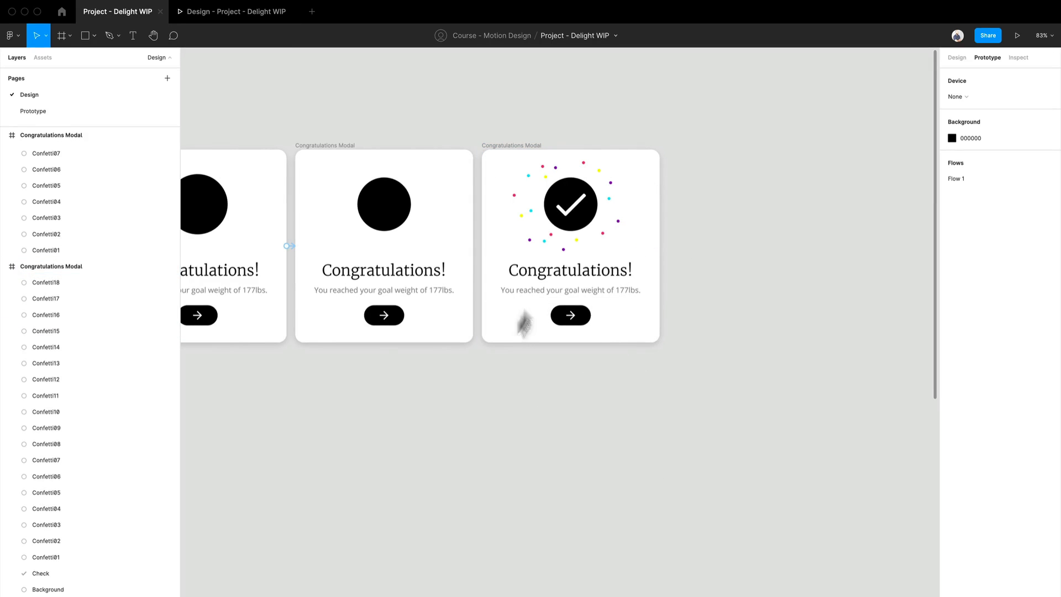
- Duplicate the final confetti frame into the space to its right
{"action": "left_click", "coordinate": [539, 172]}
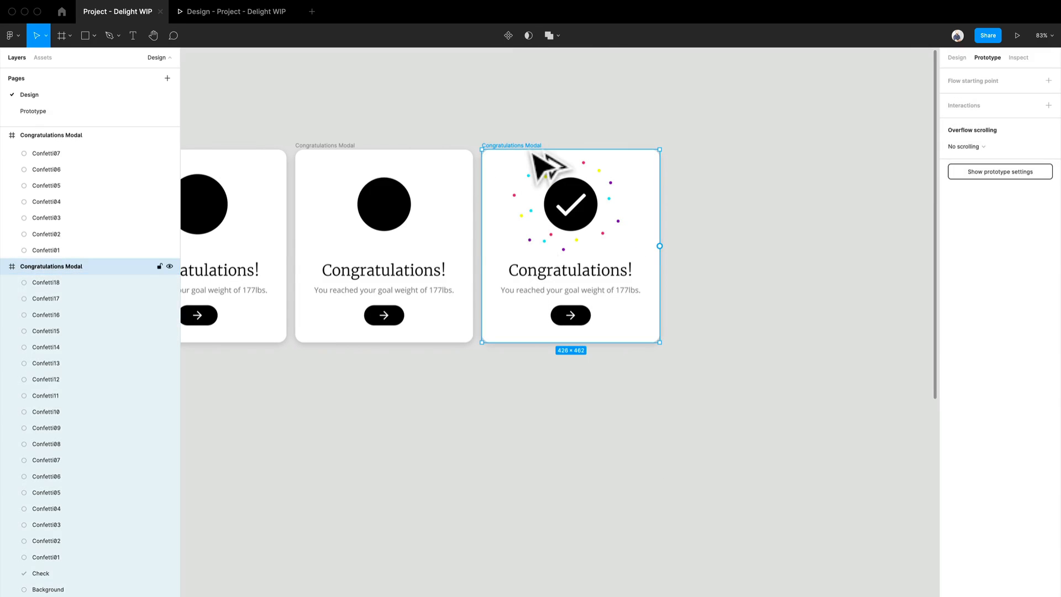
{"action": "left_click_drag", "start_coordinate": [544, 166], "coordinate": [729, 177]}
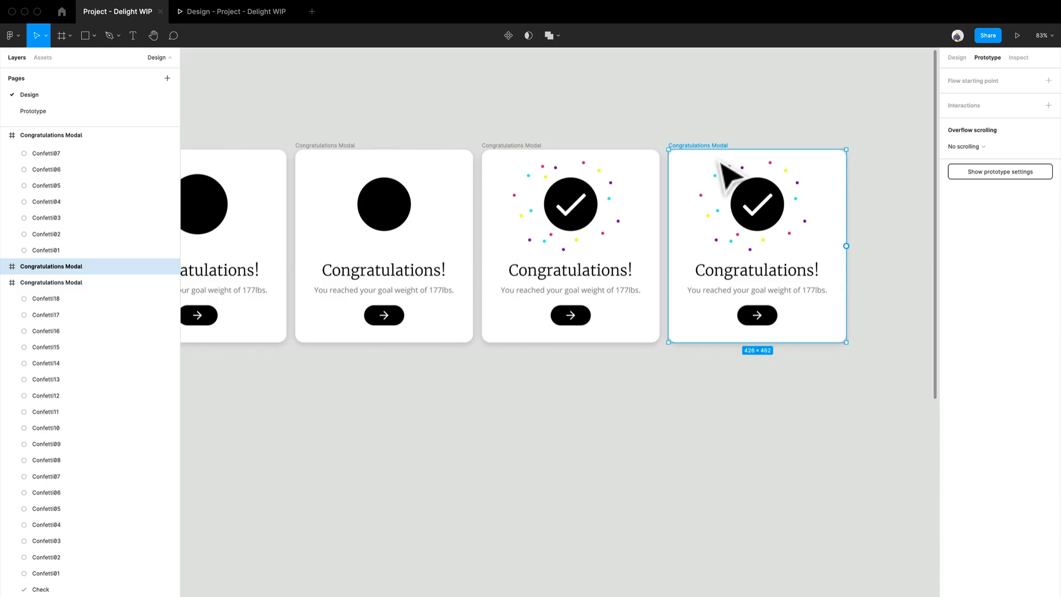
{"action": "left_click", "coordinate": [805, 223]}
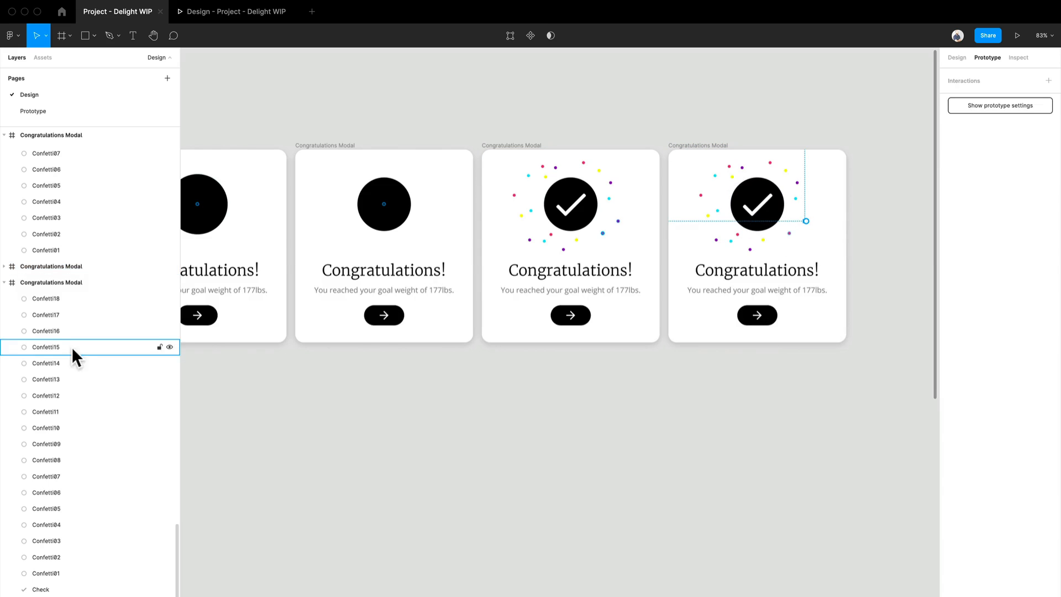
{"action": "scroll", "coordinate": [119, 432], "scroll_direction": "up", "scroll_amount": 7}
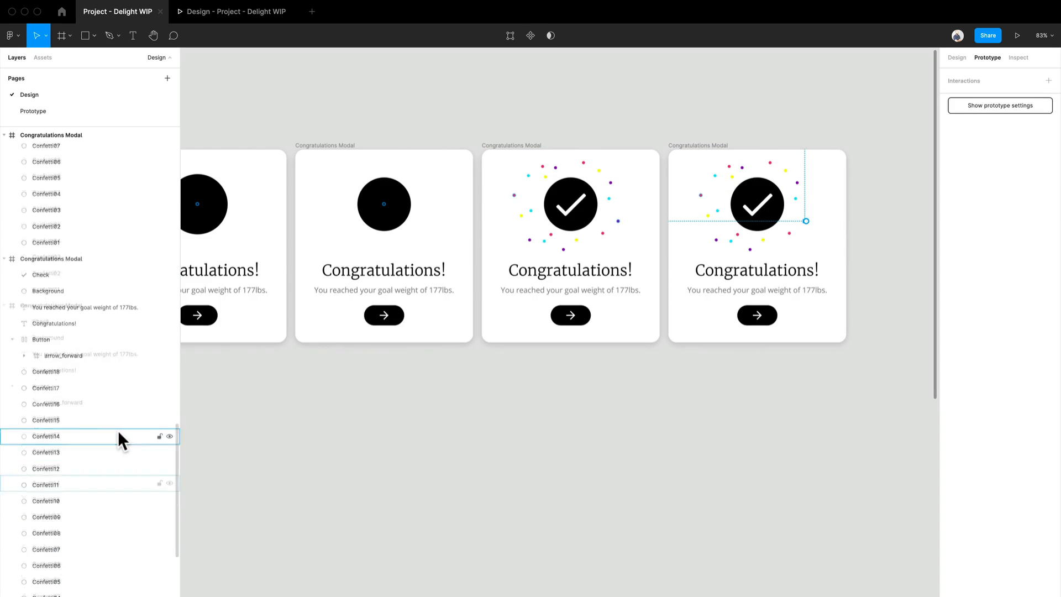
{"action": "left_click", "coordinate": [687, 165]}
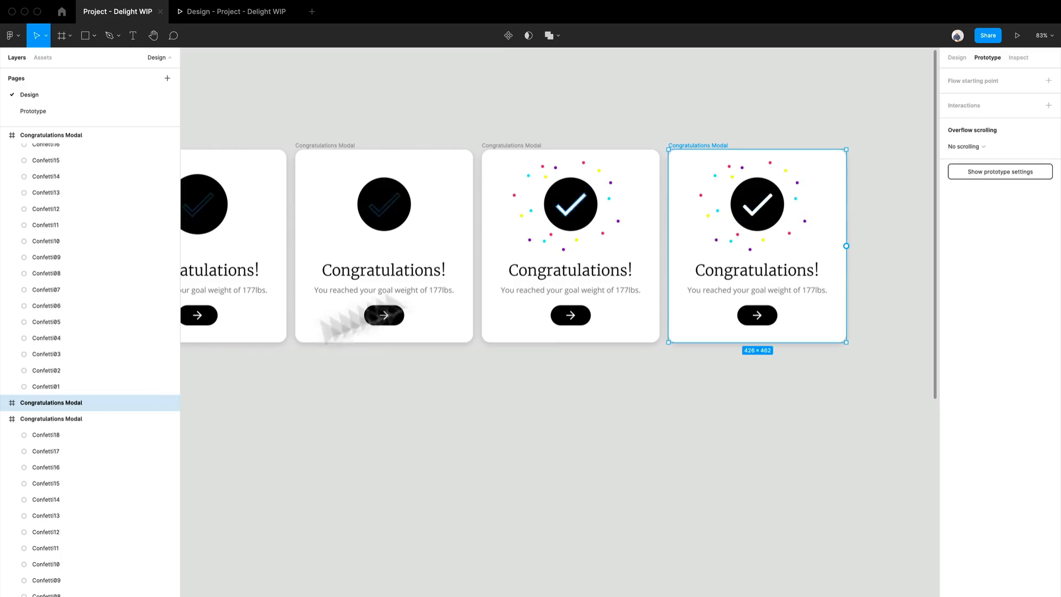
{"action": "left_click", "coordinate": [5, 402]}
{"action": "scroll", "coordinate": [85, 434], "scroll_direction": "down", "scroll_amount": 3}
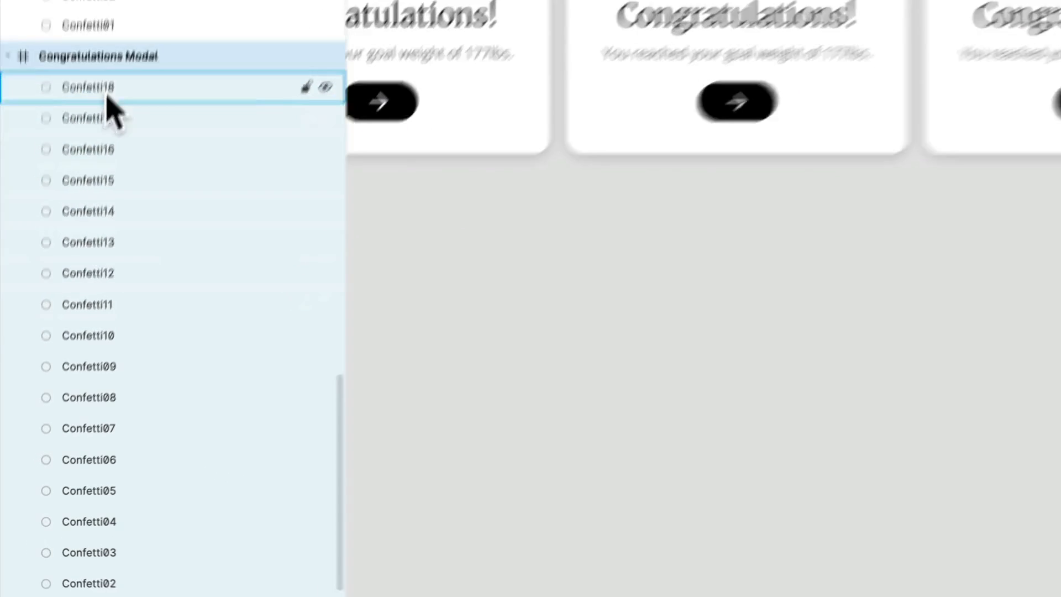
{"action": "left_click", "coordinate": [55, 304]}
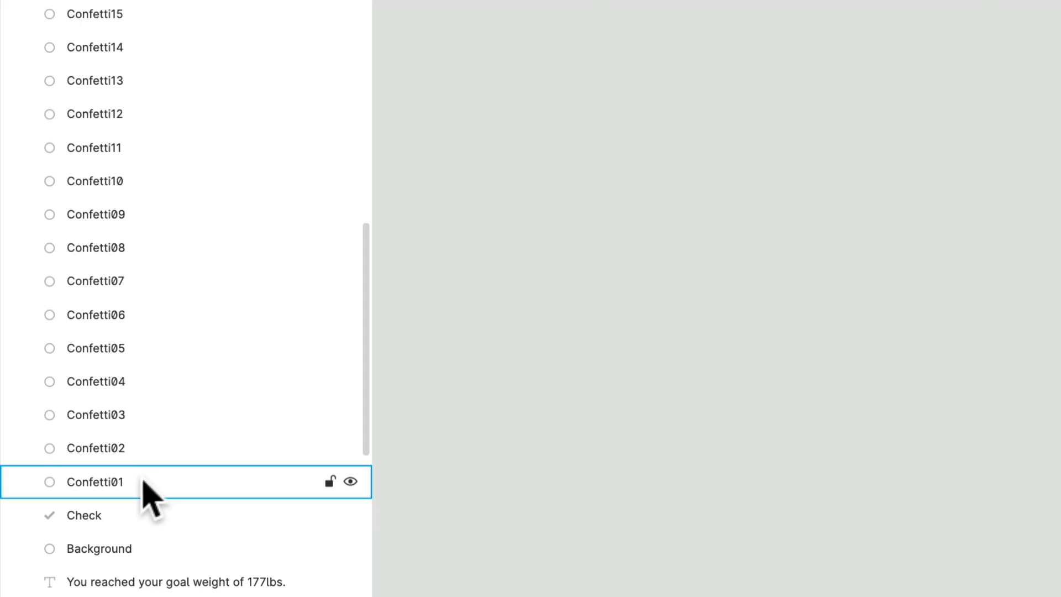
{"action": "left_click", "coordinate": [143, 482], "text": "shift"}
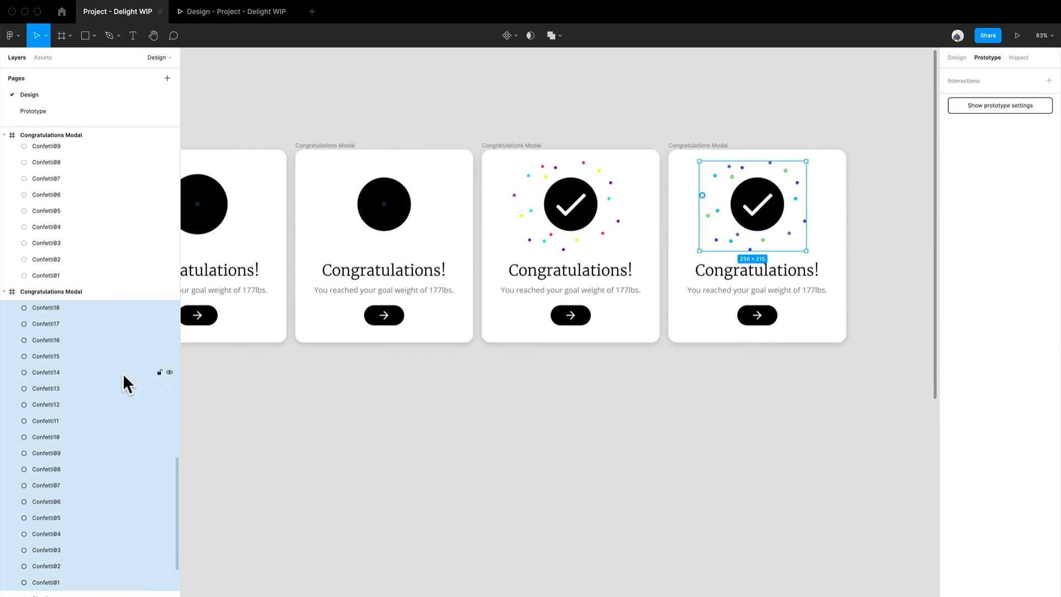
{"action": "left_click", "coordinate": [957, 57]}
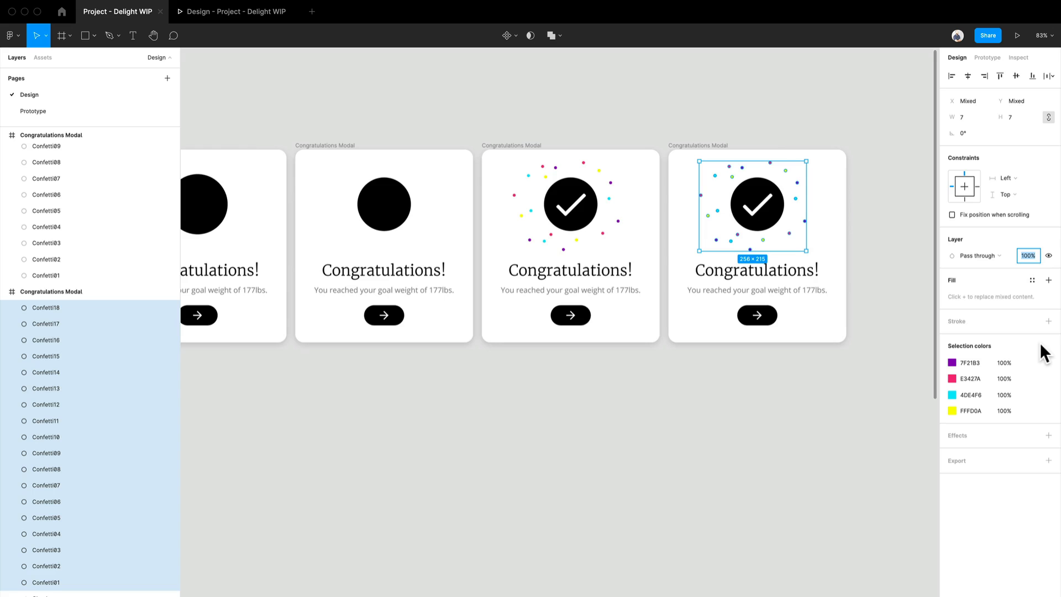
{"action": "left_click", "coordinate": [866, 242]}
- Scatter the confetti dots in the duplicated final frame farther outward from the check circle
{"action": "scroll", "coordinate": [848, 243], "scroll_direction": "up", "scroll_amount": 5}
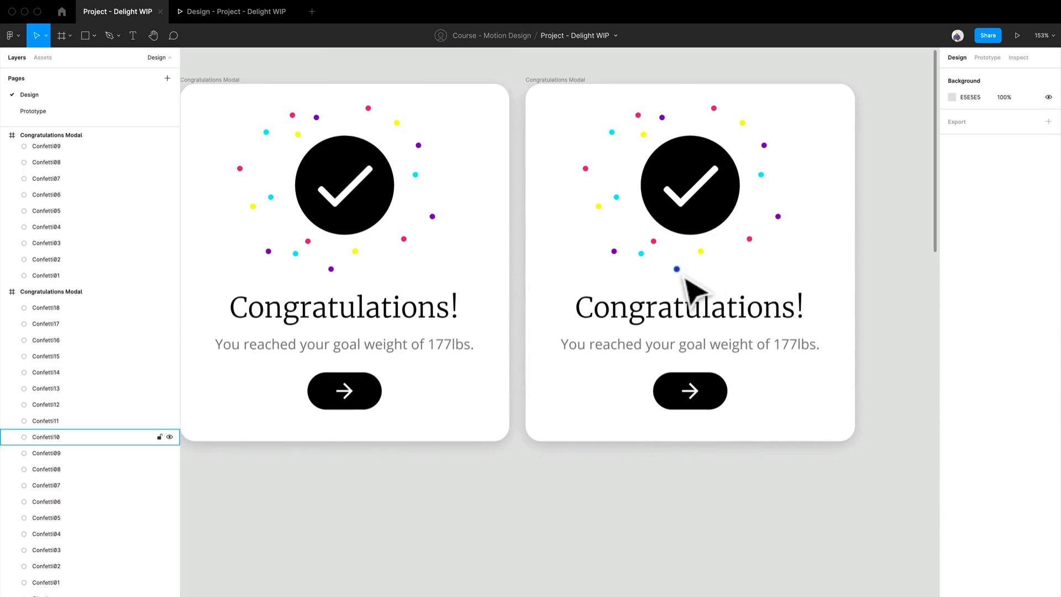
{"action": "left_click", "coordinate": [679, 273]}
{"action": "left_click_drag", "start_coordinate": [684, 279], "coordinate": [710, 269]}
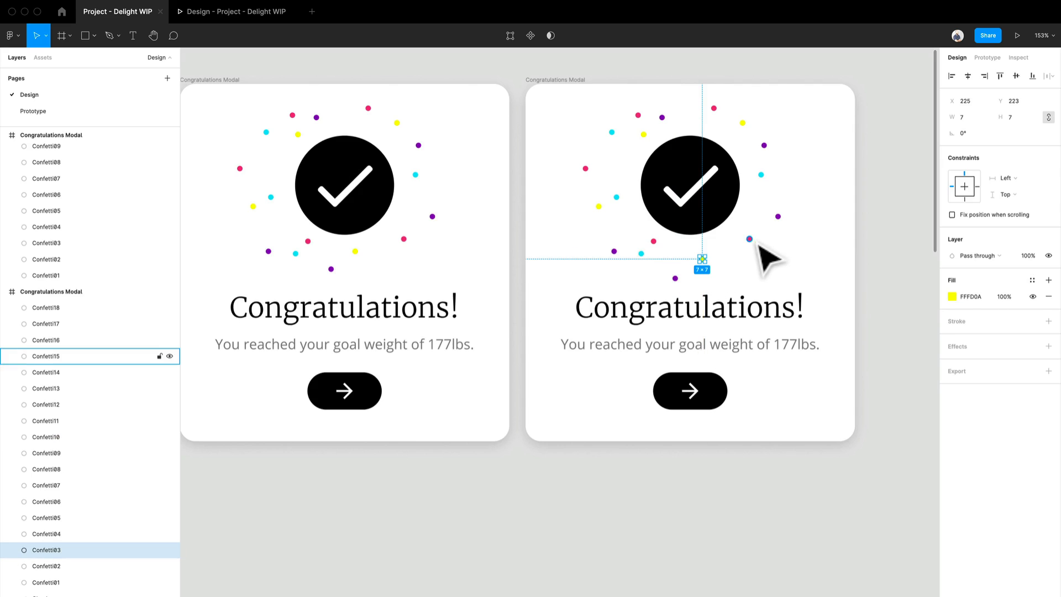
{"action": "left_click_drag", "start_coordinate": [756, 244], "coordinate": [791, 225]}
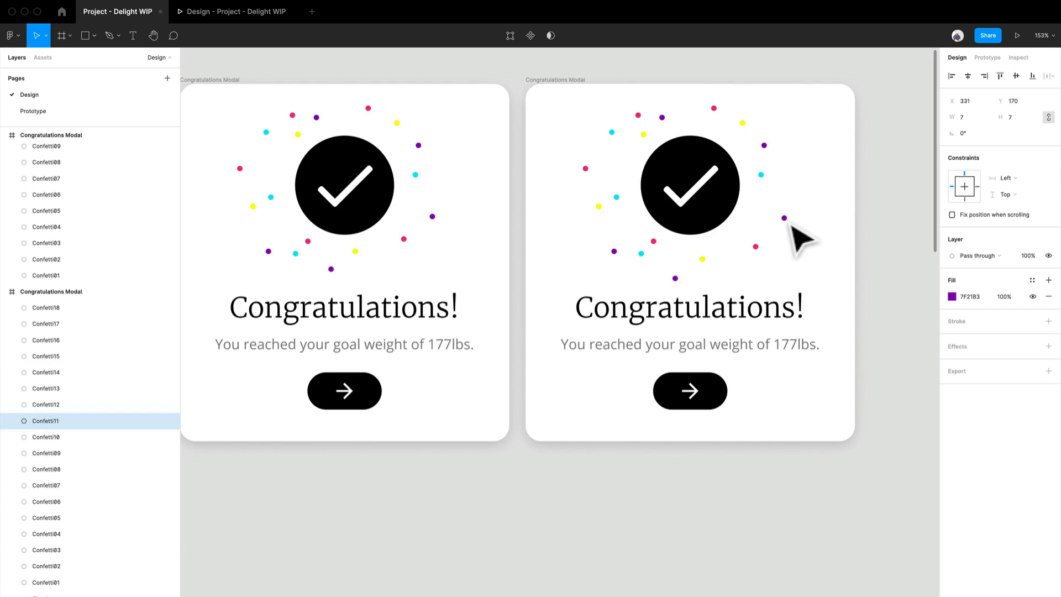
{"action": "left_click_drag", "start_coordinate": [772, 185], "coordinate": [725, 108]}
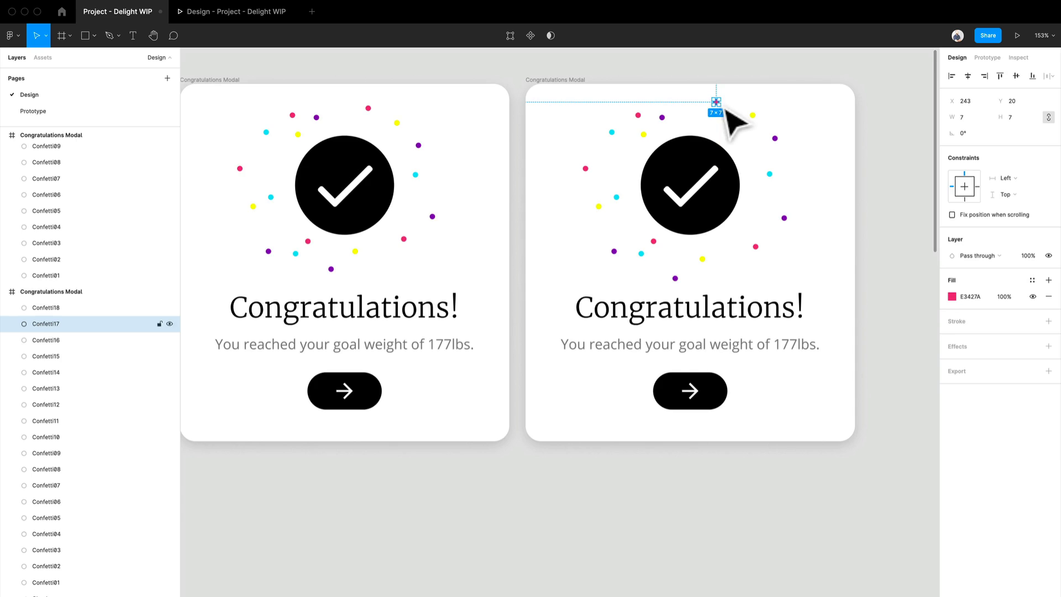
{"action": "left_click_drag", "start_coordinate": [662, 118], "coordinate": [635, 116]}
{"action": "left_click", "coordinate": [637, 128]}
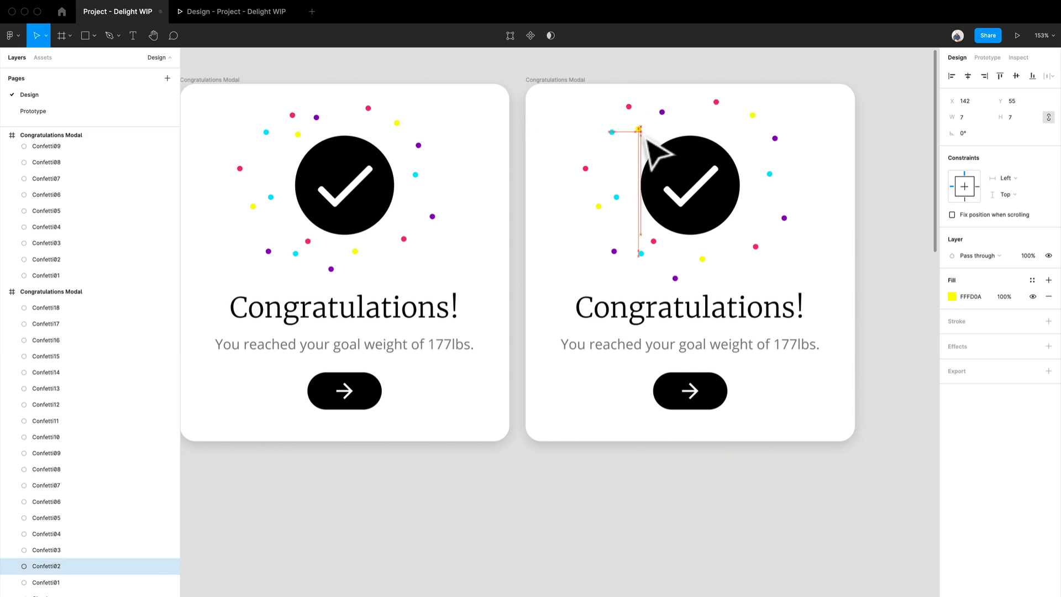
{"action": "left_click_drag", "start_coordinate": [611, 132], "coordinate": [598, 123]}
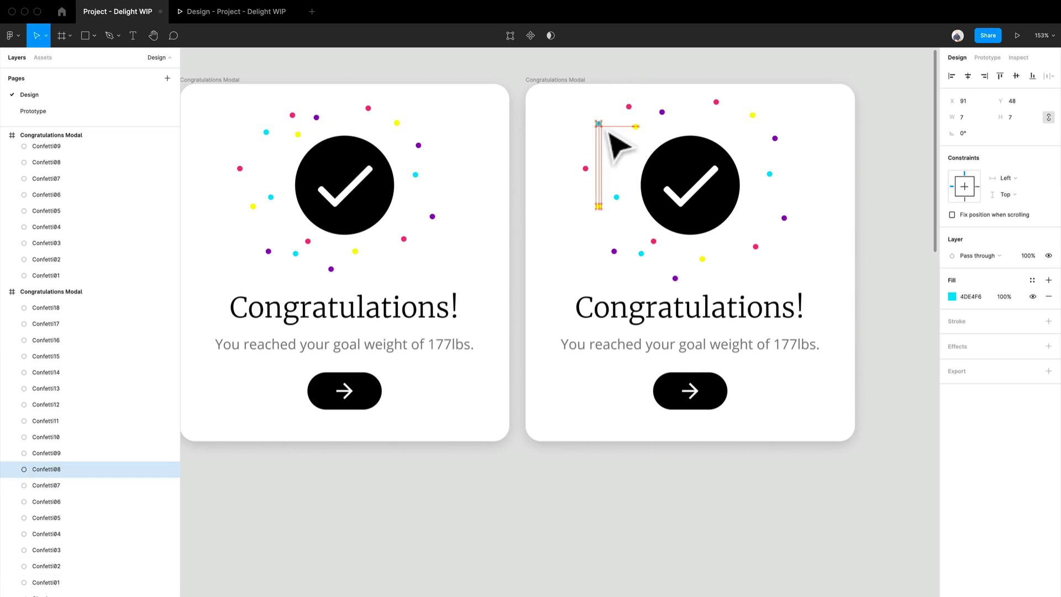
{"action": "left_click_drag", "start_coordinate": [594, 172], "coordinate": [583, 173]}
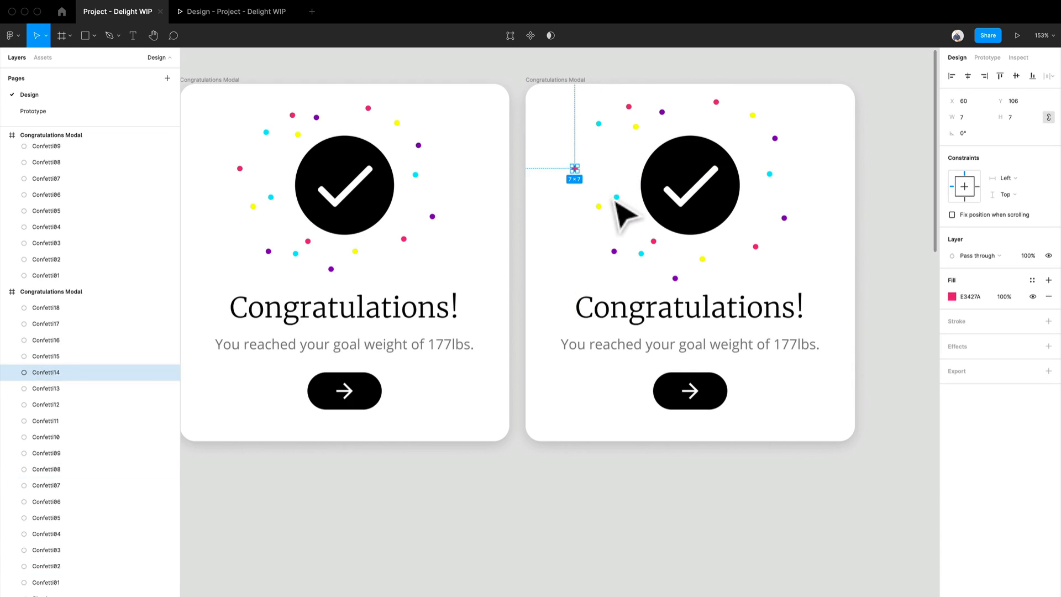
{"action": "mouse_move", "coordinate": [604, 209]}
{"action": "left_mouse_down"}
{"action": "mouse_move", "coordinate": [589, 220]}
{"action": "mouse_move", "coordinate": [615, 199]}
{"action": "mouse_move", "coordinate": [597, 202]}
{"action": "left_mouse_up"}
{"action": "left_click", "coordinate": [614, 252]}
{"action": "left_click_drag", "start_coordinate": [619, 261], "coordinate": [704, 264]}
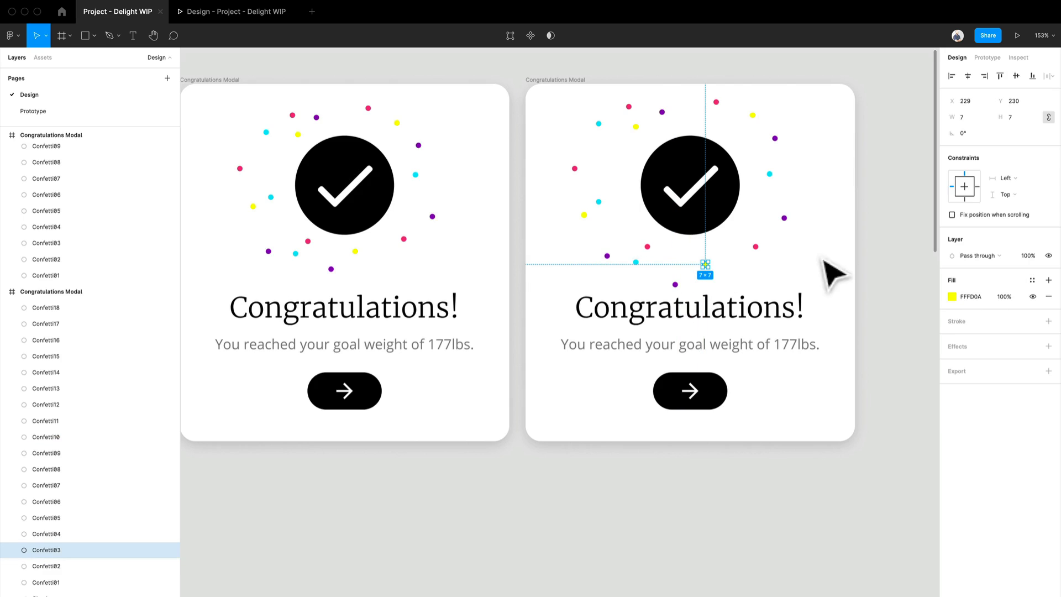
- Set the opacity of all eighteen confetti dots in the duplicated frame to 0%
{"action": "left_click", "coordinate": [92, 313]}
{"action": "scroll", "coordinate": [71, 497], "scroll_direction": "down", "scroll_amount": 1}
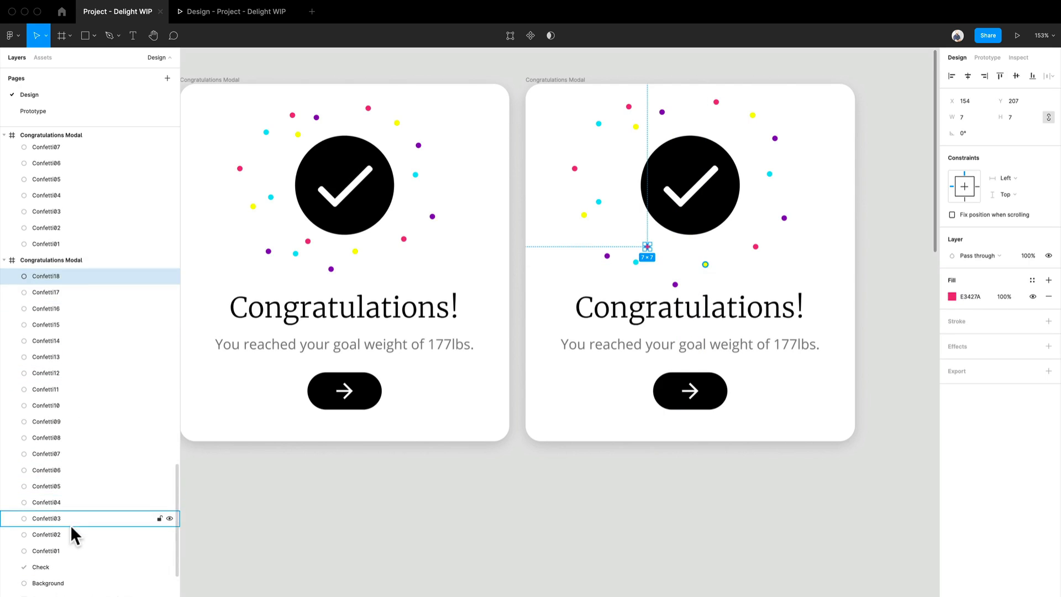
{"action": "left_click", "coordinate": [68, 547], "text": "shift"}
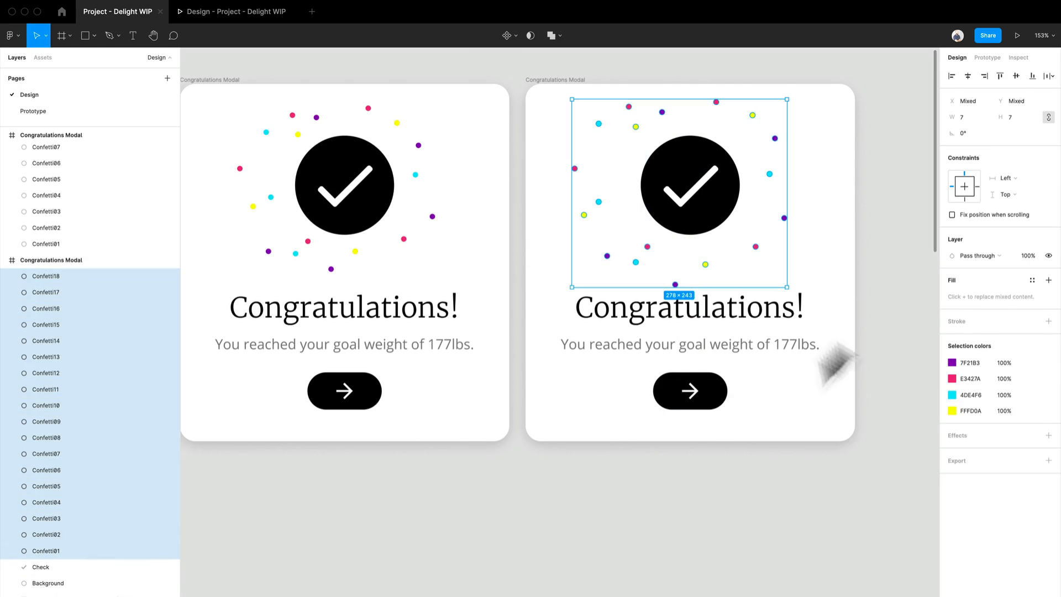
{"action": "left_click", "coordinate": [1023, 255]}
{"action": "type", "text": "0"}
{"action": "key", "text": "Return"}
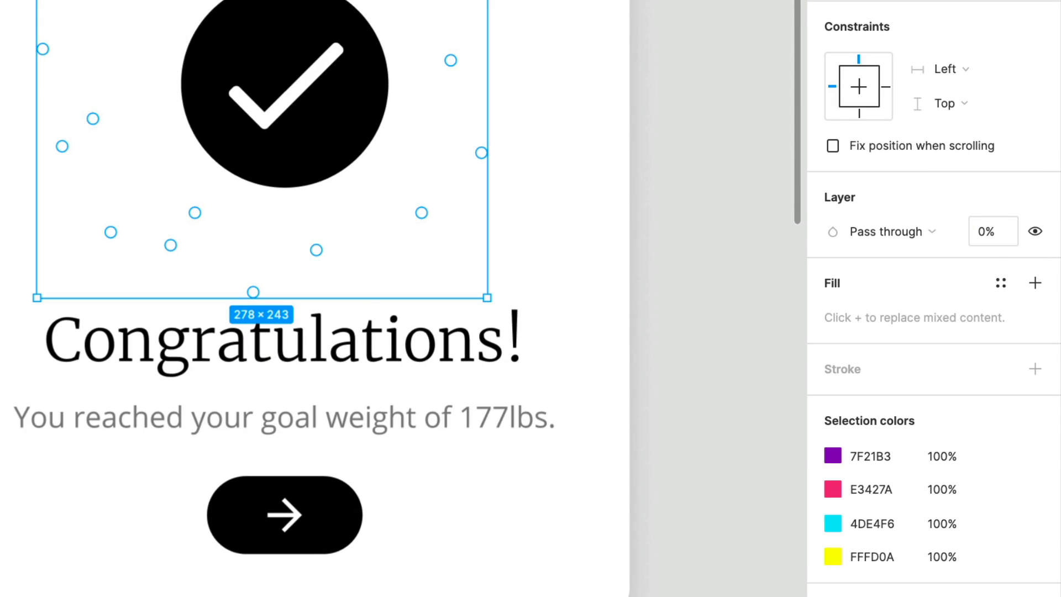
- Connect the last circle frame to the confetti frame with an After delay trigger of 1 ms
{"action": "left_click", "coordinate": [780, 367]}
{"action": "scroll", "coordinate": [780, 367], "scroll_direction": "down", "scroll_amount": 5}
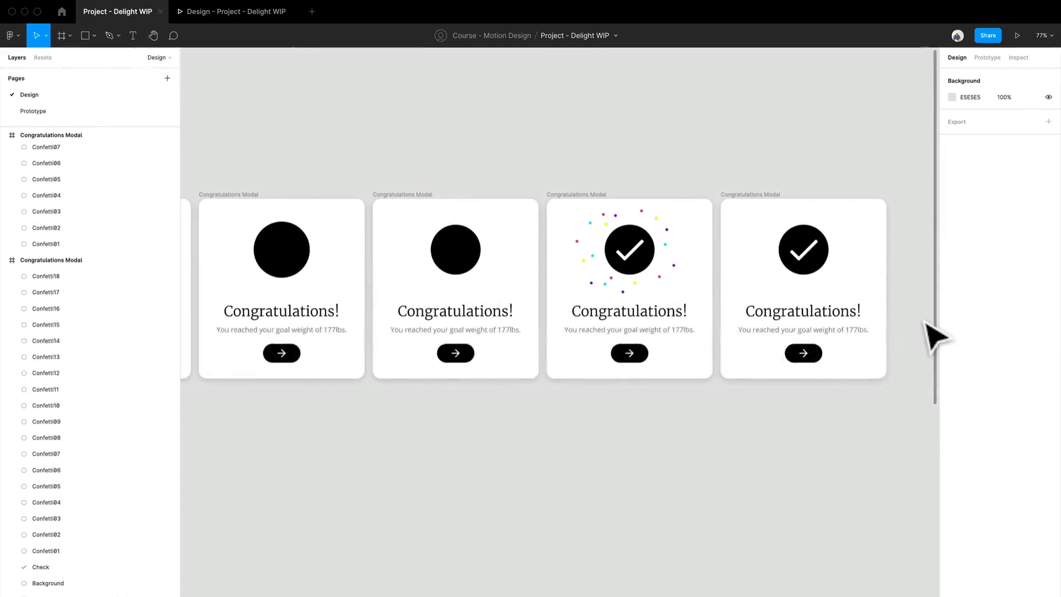
{"action": "scroll", "coordinate": [932, 337], "scroll_direction": "up", "scroll_amount": 5}
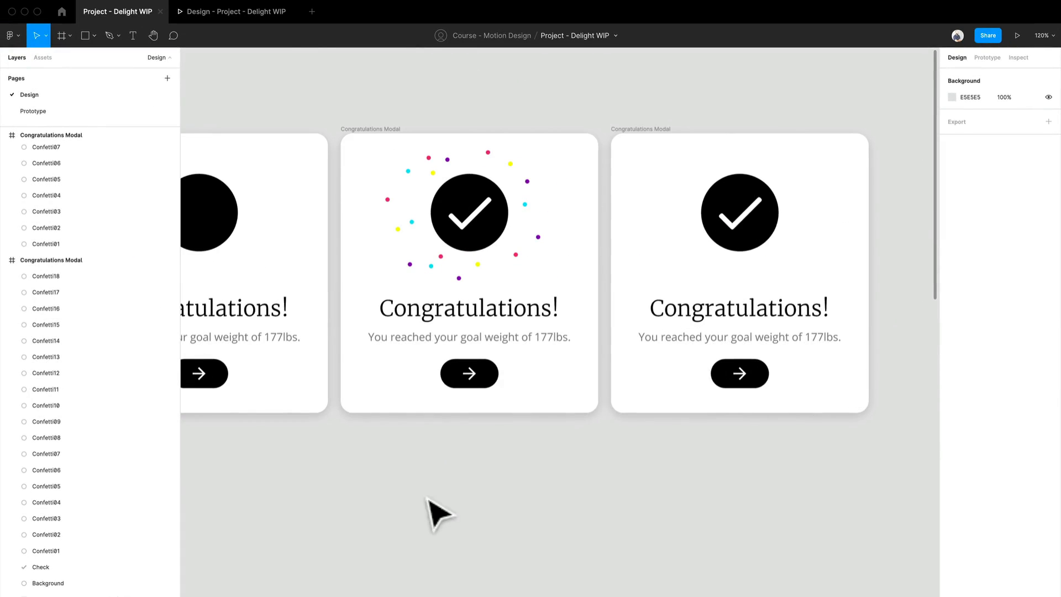
{"action": "left_click_drag", "start_coordinate": [429, 500], "coordinate": [621, 502]}
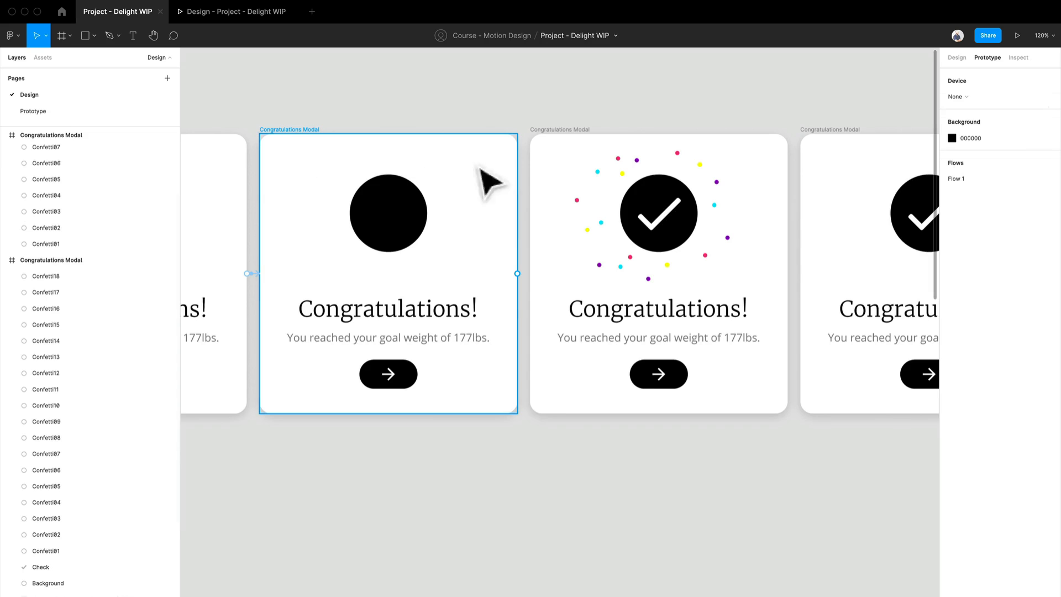
{"action": "left_click", "coordinate": [517, 294]}
{"action": "left_click_drag", "start_coordinate": [518, 273], "coordinate": [544, 292]}
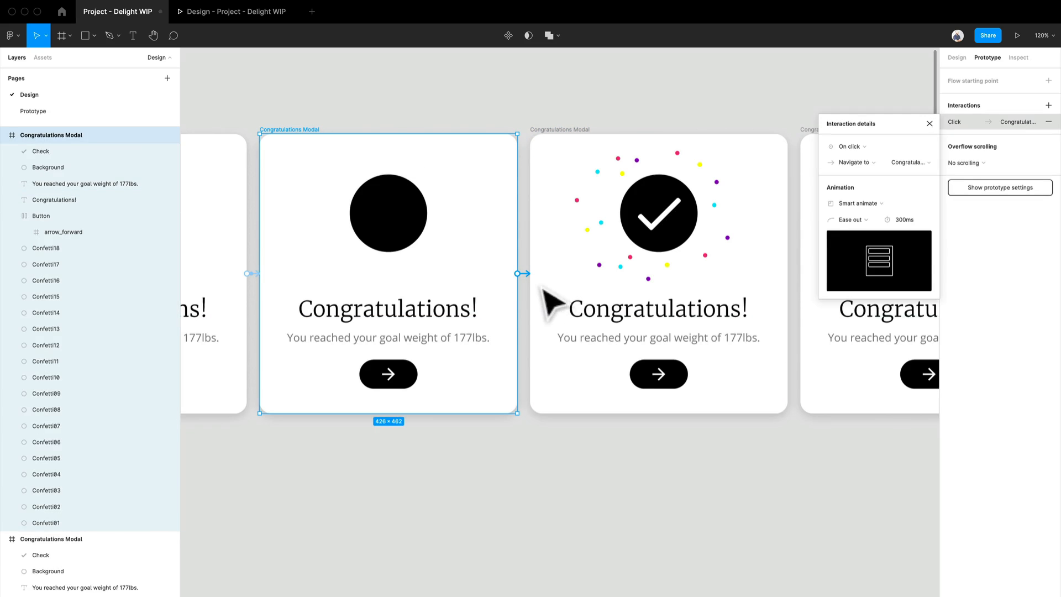
{"action": "left_click", "coordinate": [850, 147]}
{"action": "left_click", "coordinate": [859, 274]}
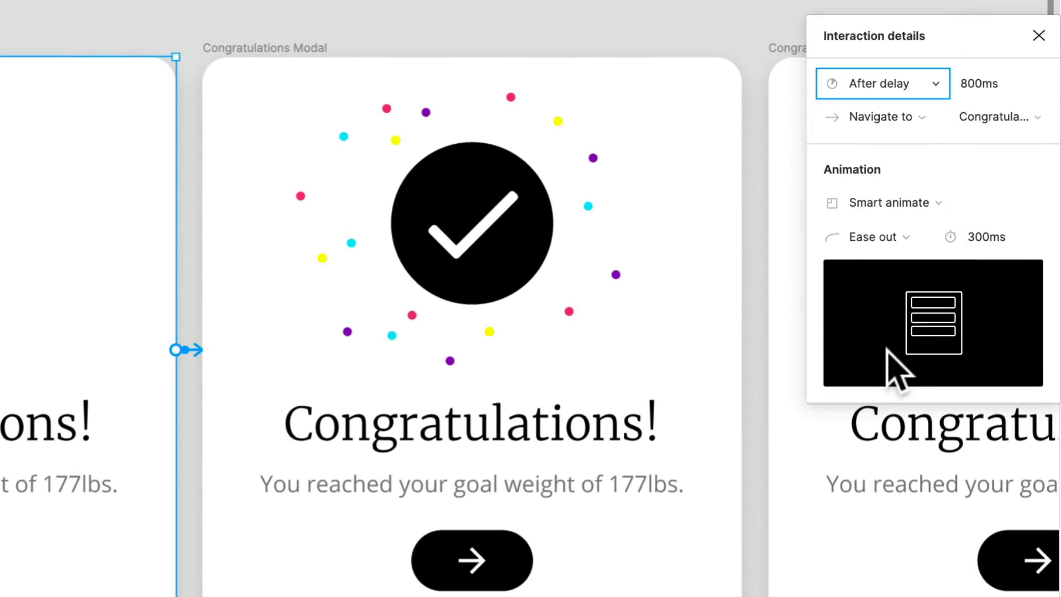
{"action": "left_click", "coordinate": [981, 84]}
{"action": "type", "text": "1"}
- Set the Smart animate duration of that circle-to-confetti transition to 400 ms
{"action": "left_click", "coordinate": [1002, 238]}
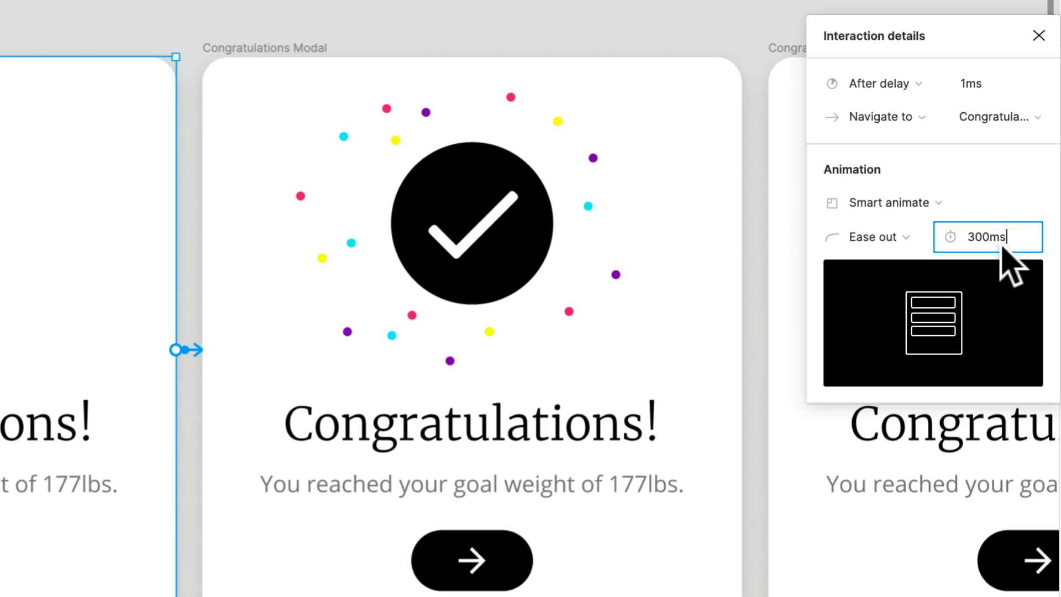
{"action": "type", "text": "400"}
{"action": "key", "text": "Return"}
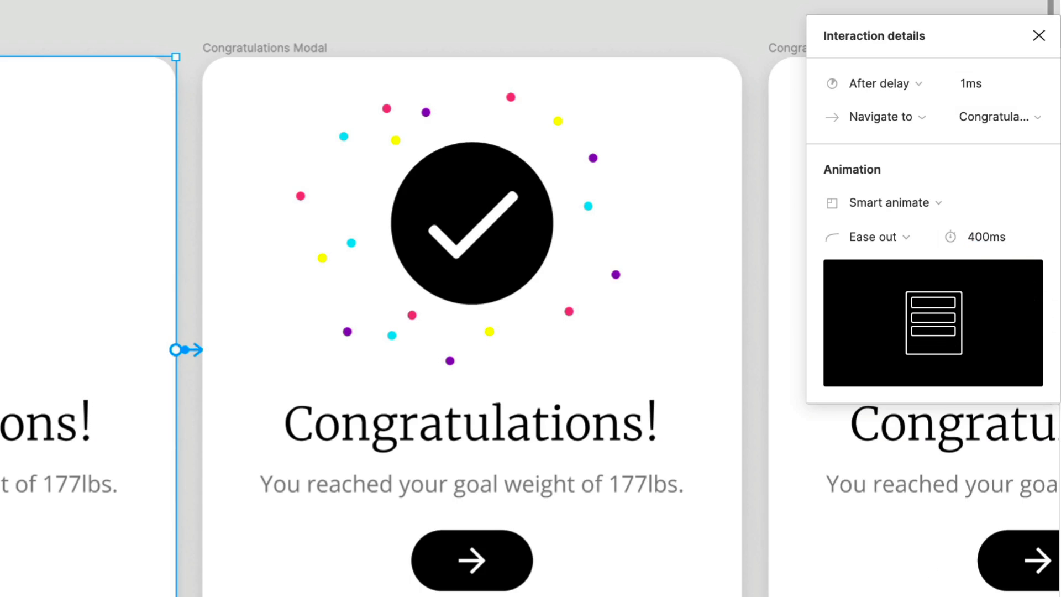
{"action": "key", "text": "Escape"}
{"action": "key", "text": "Escape"}
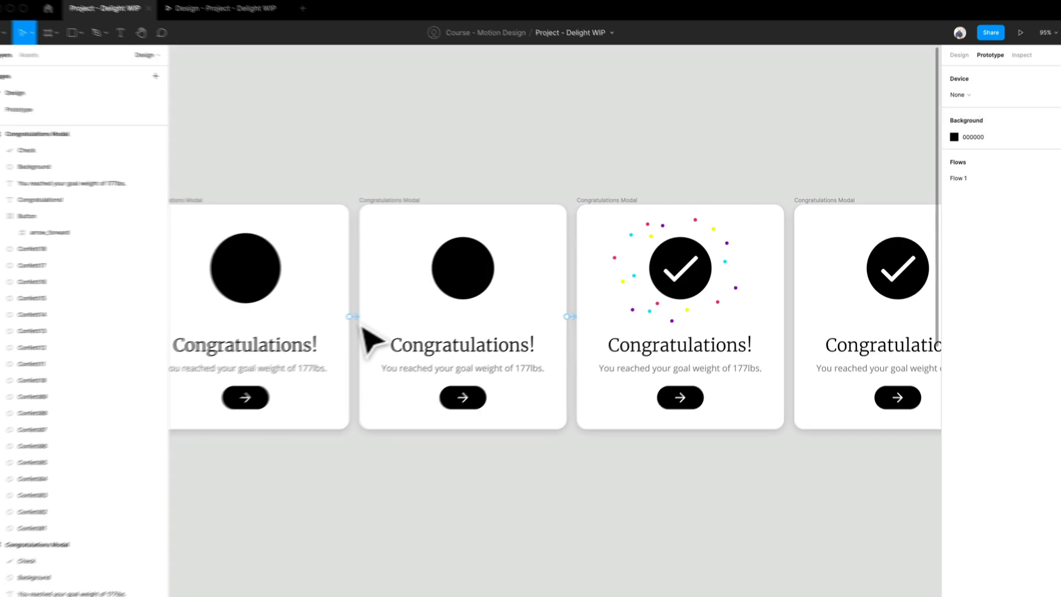
- Set the earlier circle frame's delay transition duration to 150 ms
{"action": "left_click", "coordinate": [365, 318]}
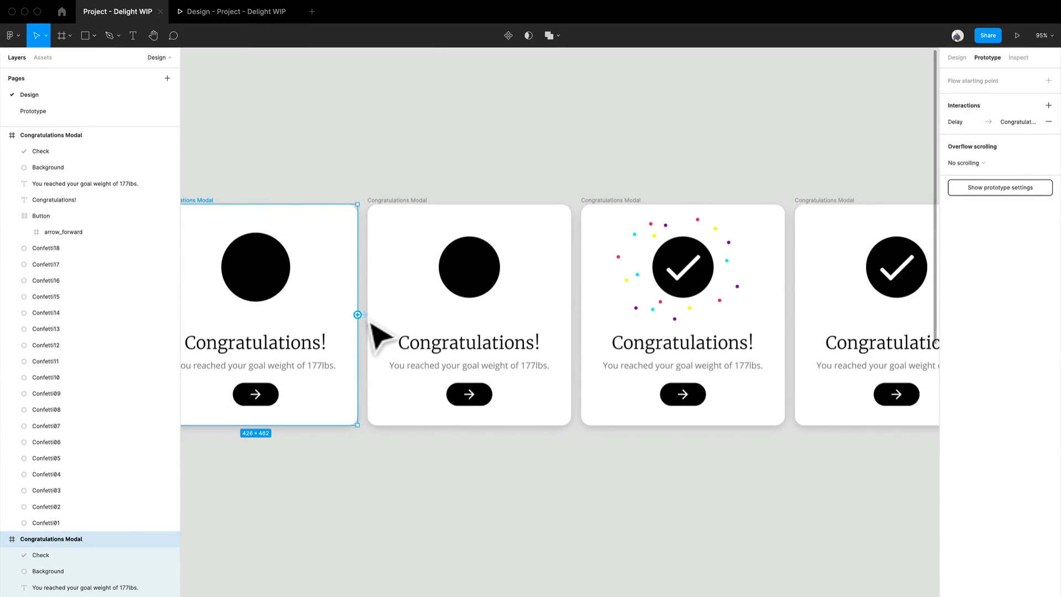
{"action": "left_click", "coordinate": [892, 220]}
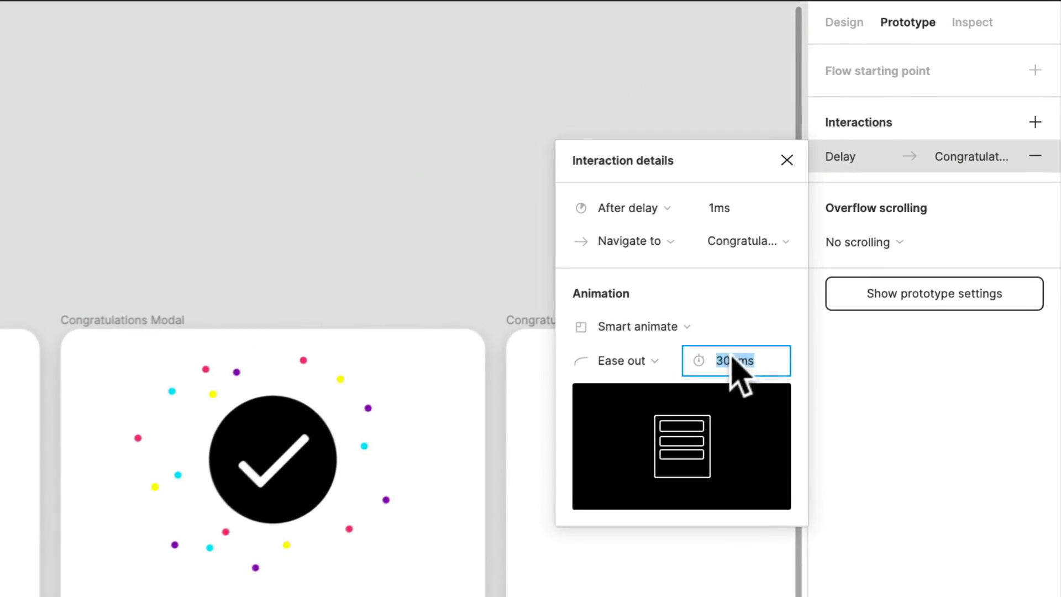
{"action": "type", "text": "150"}
{"action": "key", "text": "Return"}
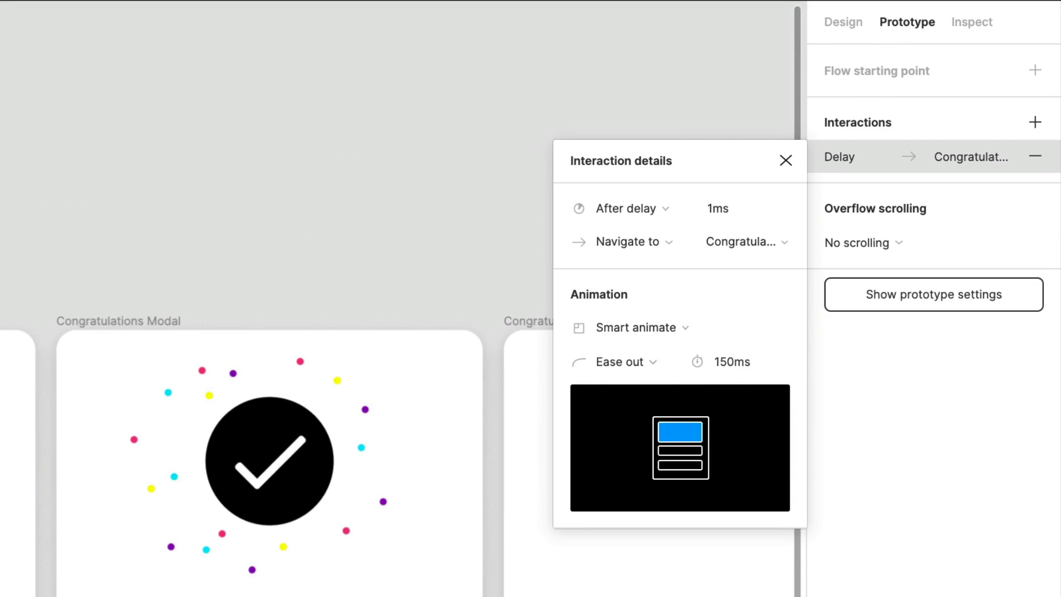
- Connect the confetti frame to the duplicated check frame with an After delay trigger of 1 ms
{"action": "scroll", "coordinate": [398, 476], "scroll_direction": "left", "scroll_amount": 9}
{"action": "scroll", "coordinate": [398, 476], "scroll_direction": "right", "scroll_amount": 5}
{"action": "scroll", "coordinate": [412, 568], "scroll_direction": "right", "scroll_amount": 5}
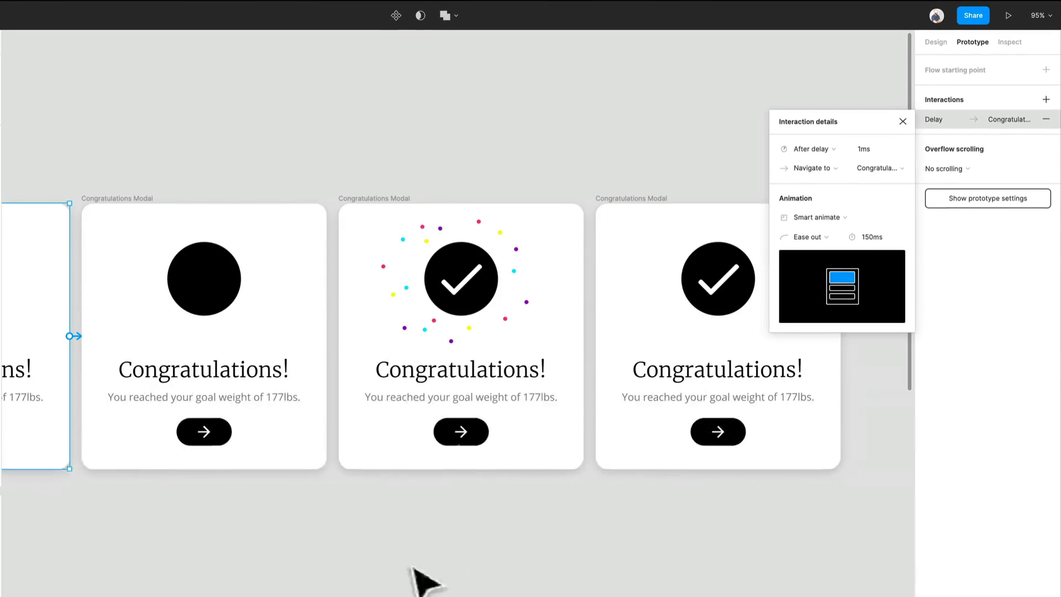
{"action": "left_click", "coordinate": [497, 571]}
{"action": "left_click", "coordinate": [420, 221]}
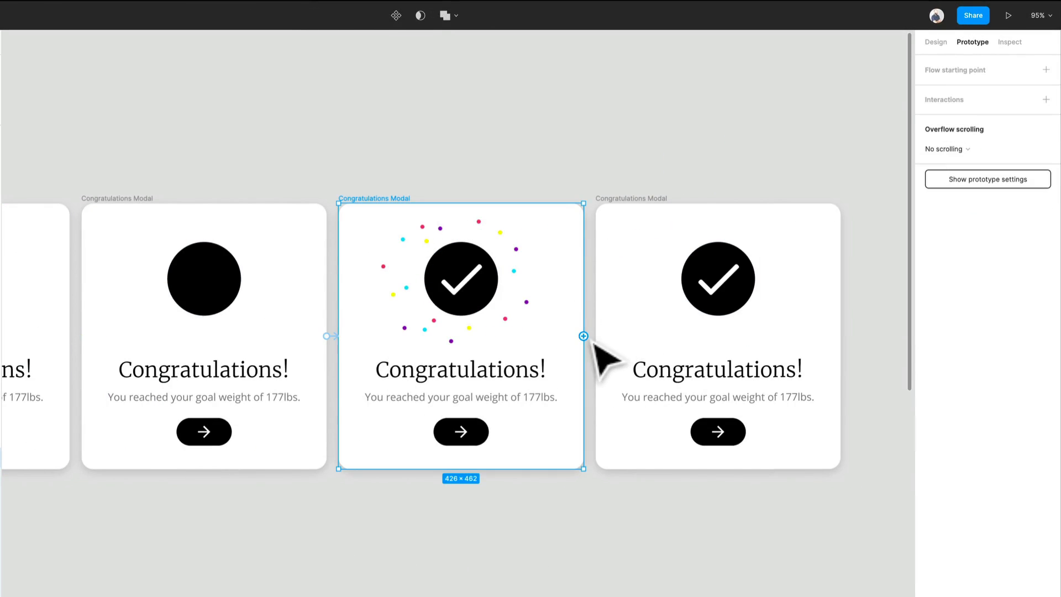
{"action": "left_click_drag", "start_coordinate": [584, 335], "coordinate": [619, 351]}
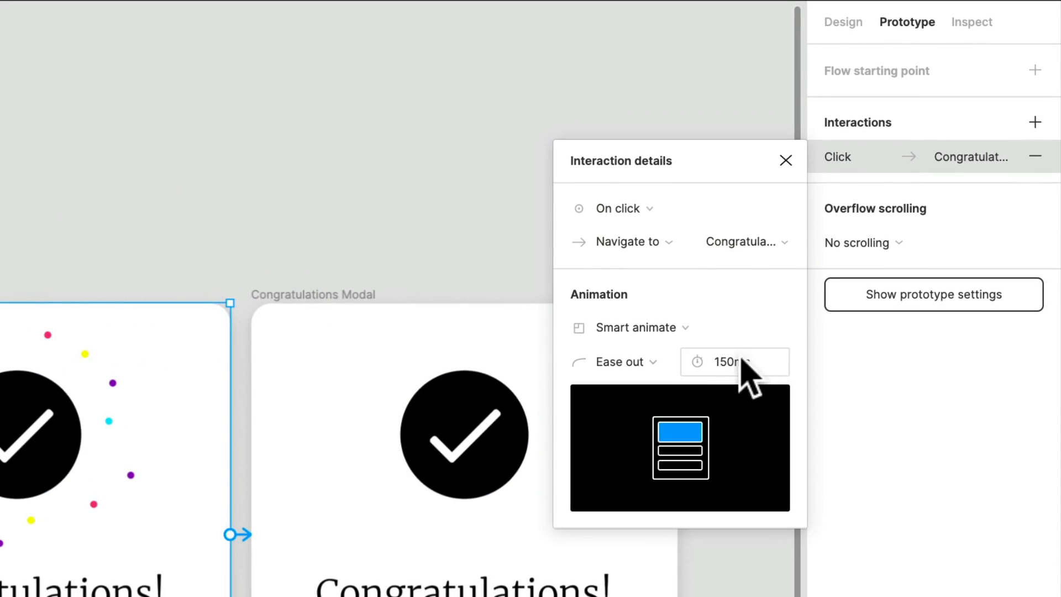
{"action": "left_click", "coordinate": [743, 362]}
{"action": "left_click", "coordinate": [655, 210]}
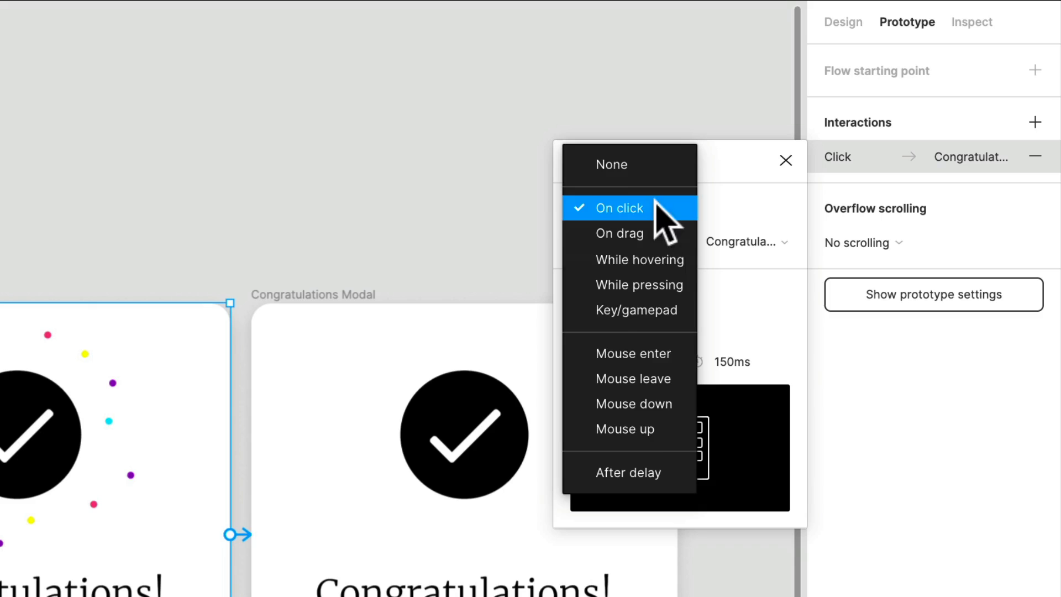
{"action": "left_click", "coordinate": [663, 471]}
{"action": "left_click", "coordinate": [735, 212]}
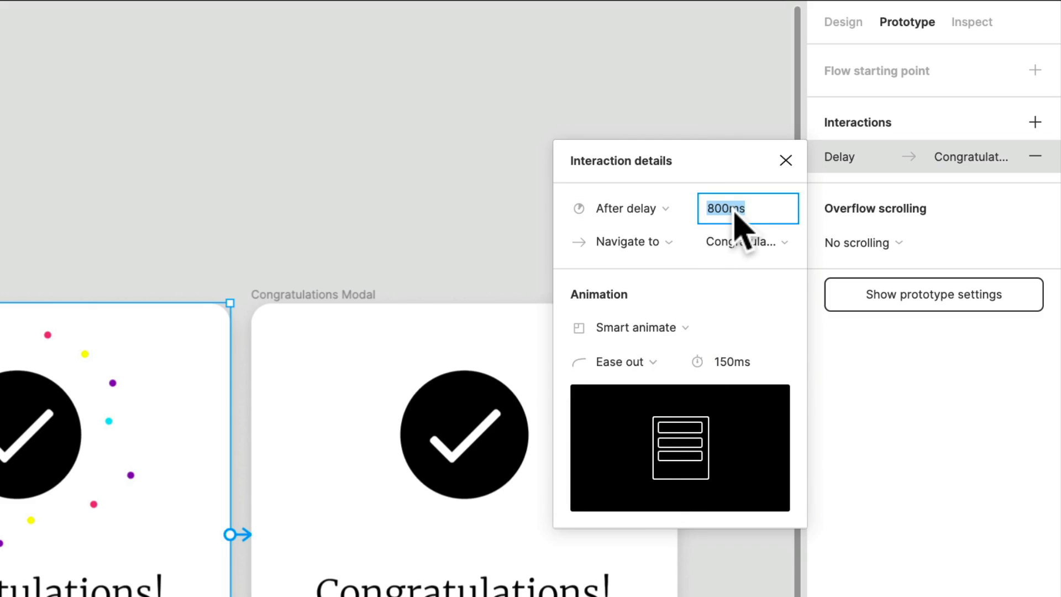
{"action": "type", "text": "1"}
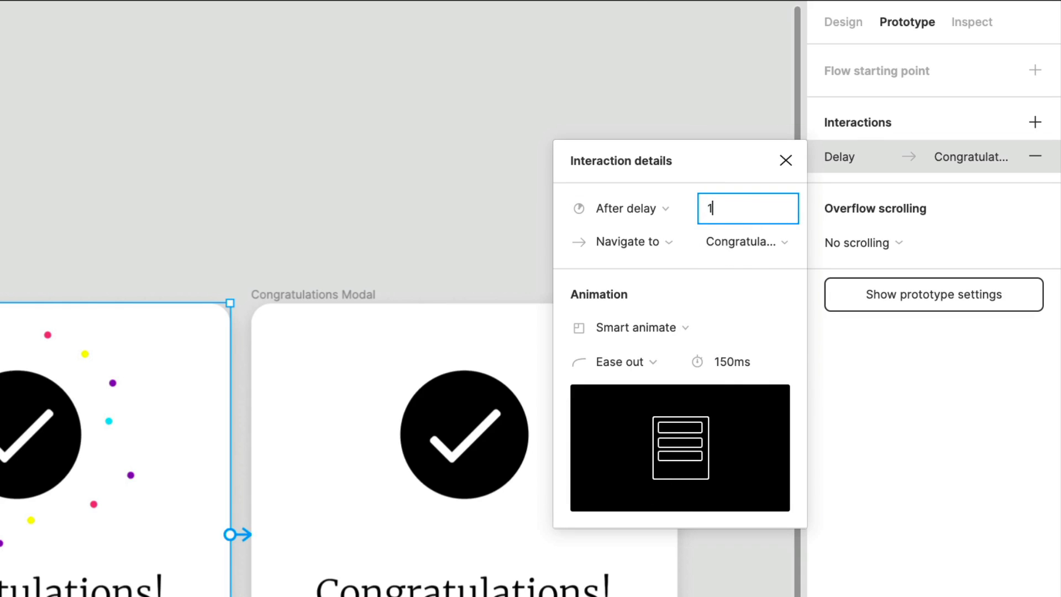
- Set the confetti-to-check transition's duration to 400 ms and close the interaction details
{"action": "left_click", "coordinate": [748, 365]}
{"action": "type", "text": "400"}
{"action": "key", "text": "Return"}
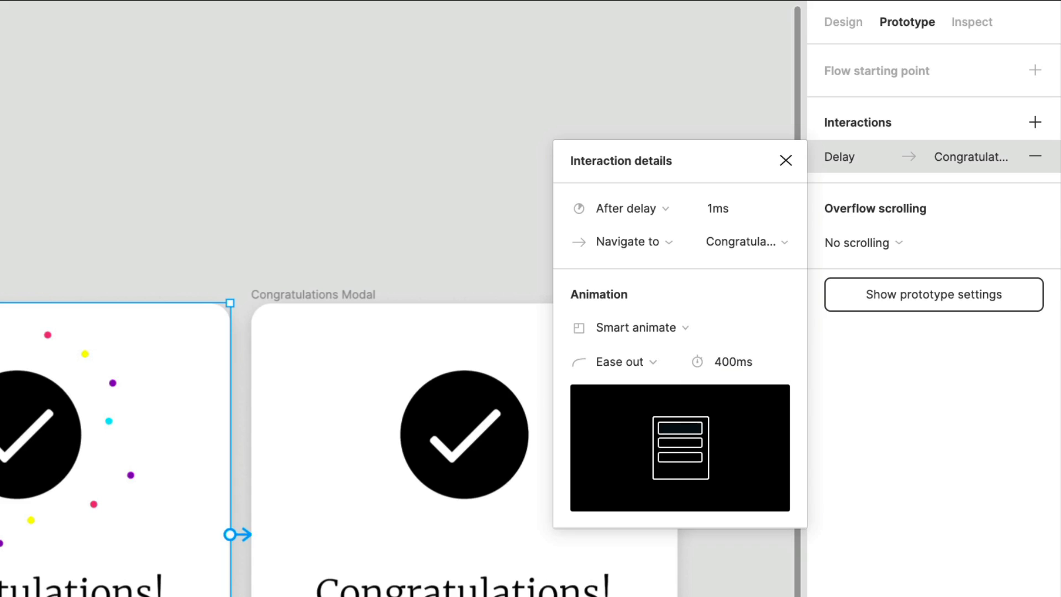
{"action": "key", "text": "Escape"}
- Link the last frame's arrow button back to the first frame with an On click Smart animate interaction
{"action": "scroll", "coordinate": [500, 585], "scroll_direction": "down", "scroll_amount": 5}
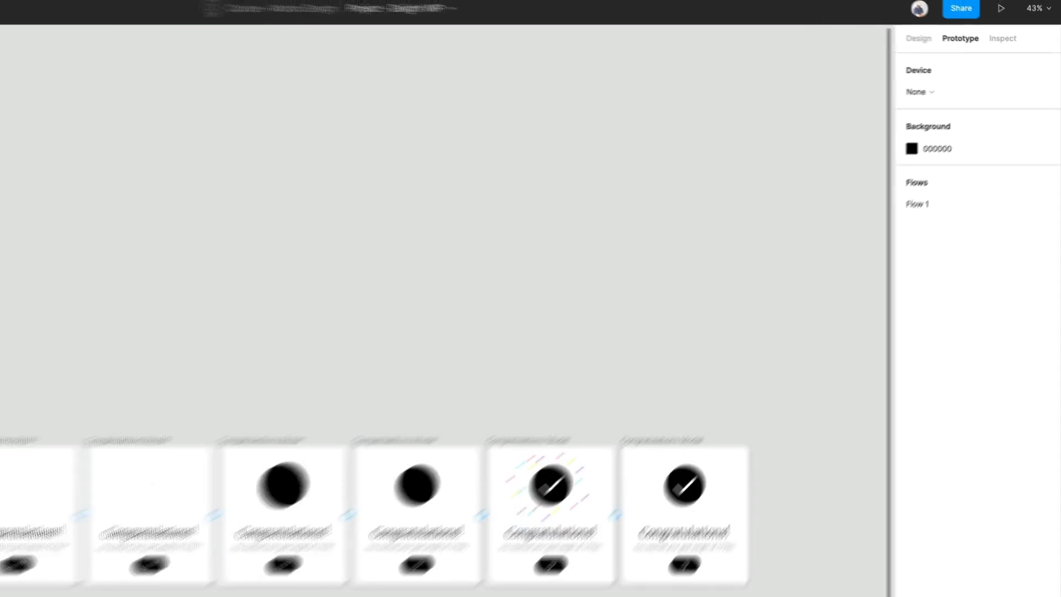
{"action": "left_click", "coordinate": [743, 498]}
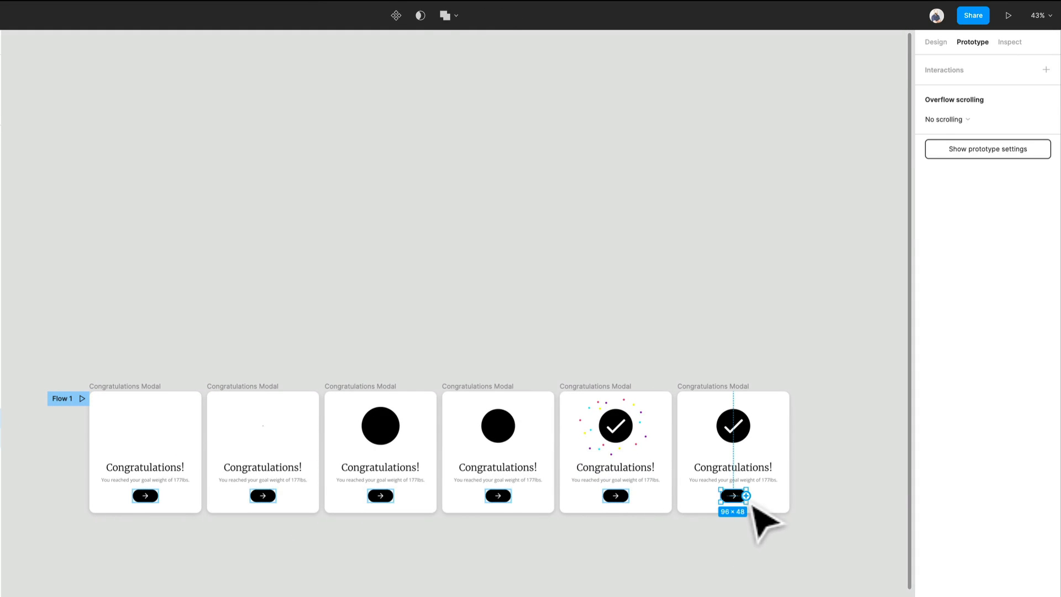
{"action": "left_click_drag", "start_coordinate": [746, 495], "coordinate": [117, 404]}
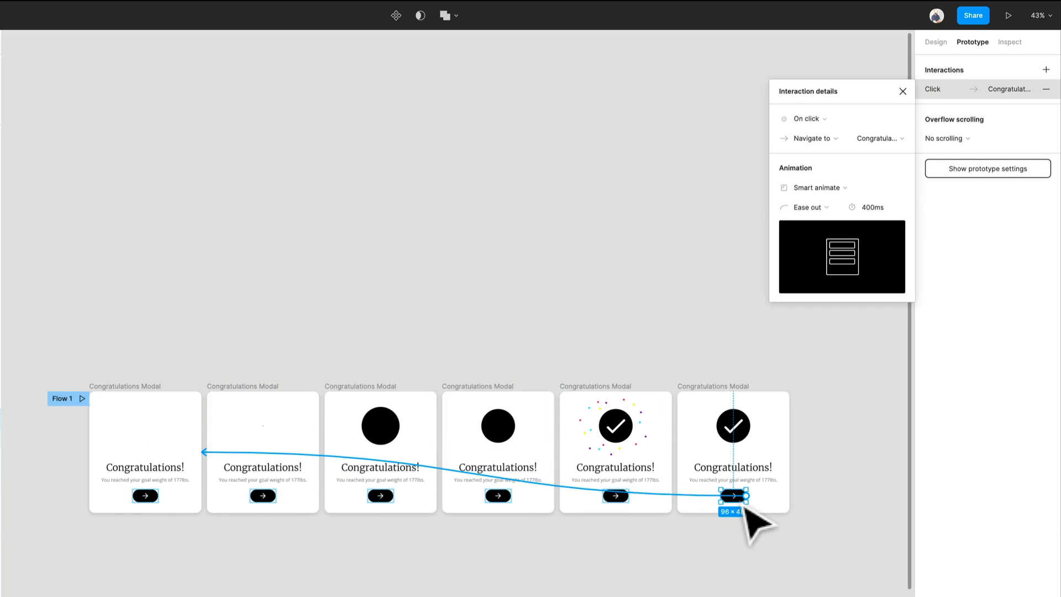
{"action": "scroll", "coordinate": [754, 516], "scroll_direction": "up", "scroll_amount": 5}
{"action": "left_click", "coordinate": [835, 118]}
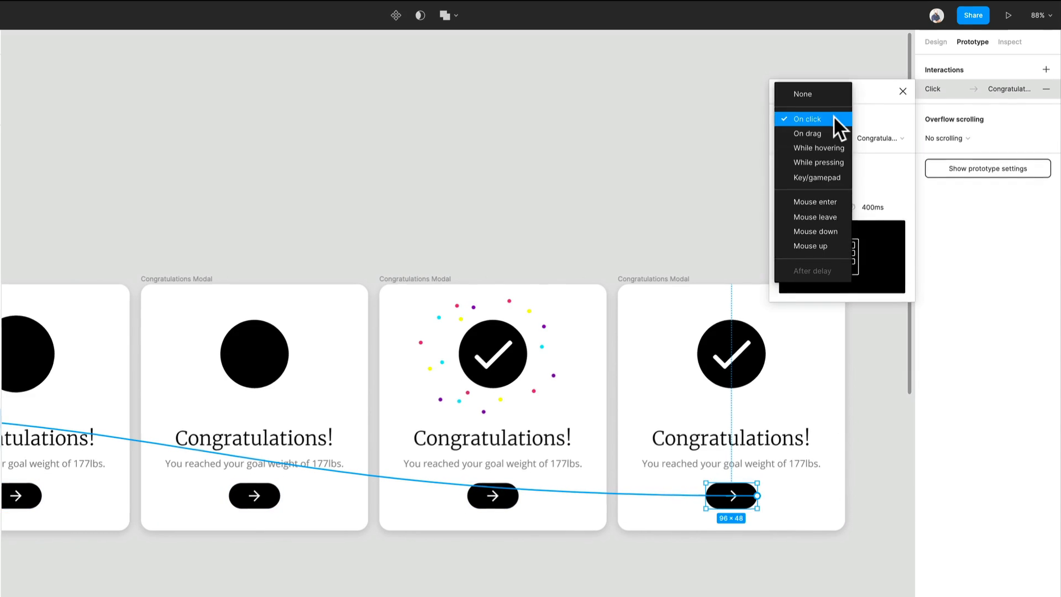
{"action": "left_click", "coordinate": [834, 117]}
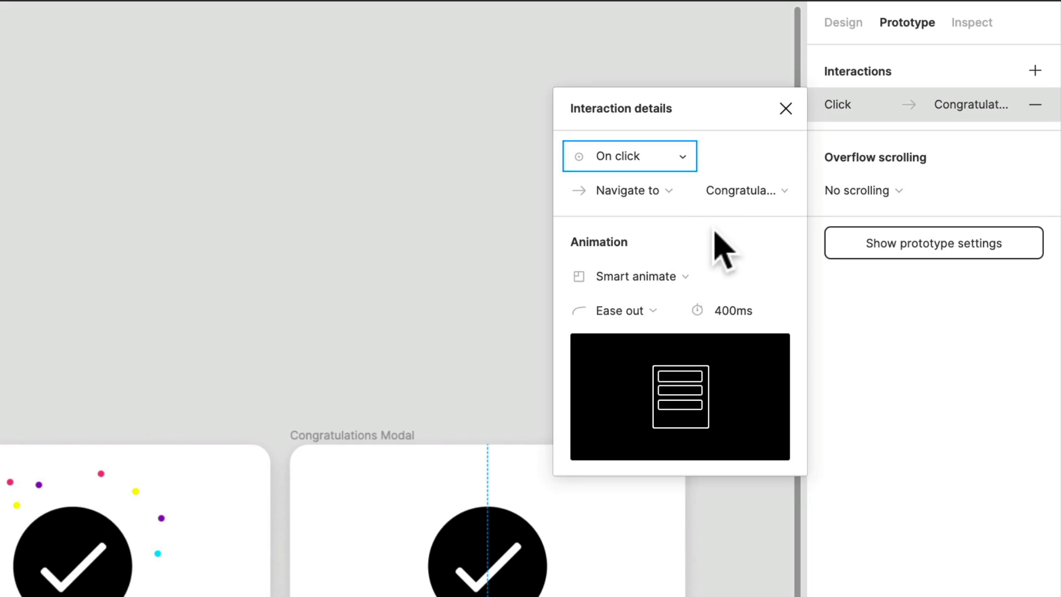
- Set the button's click transition duration to 300 ms
{"action": "left_click", "coordinate": [743, 323]}
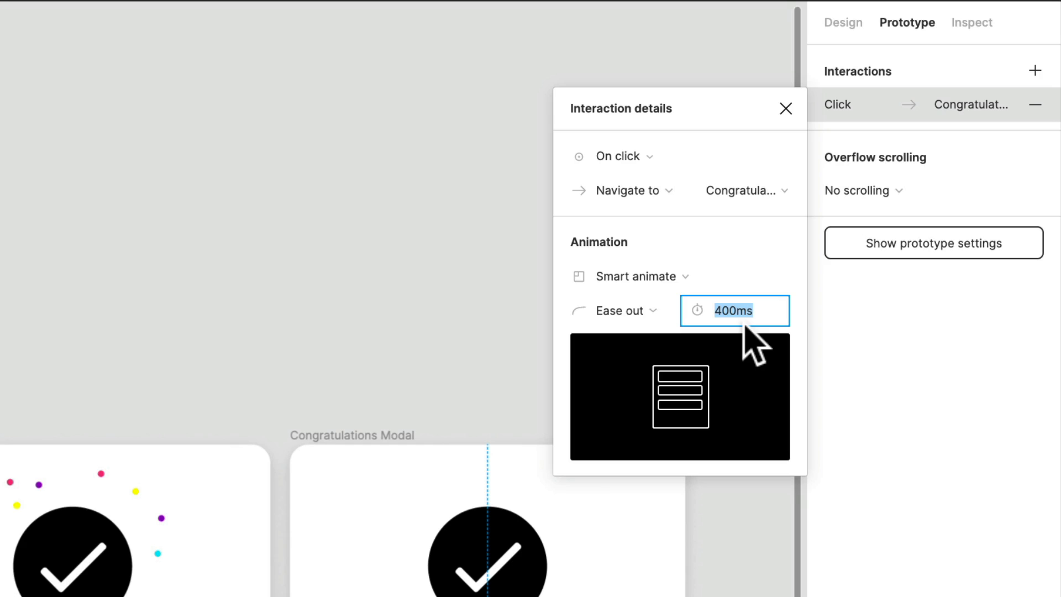
{"action": "type", "text": "300"}
{"action": "key", "text": "Return"}
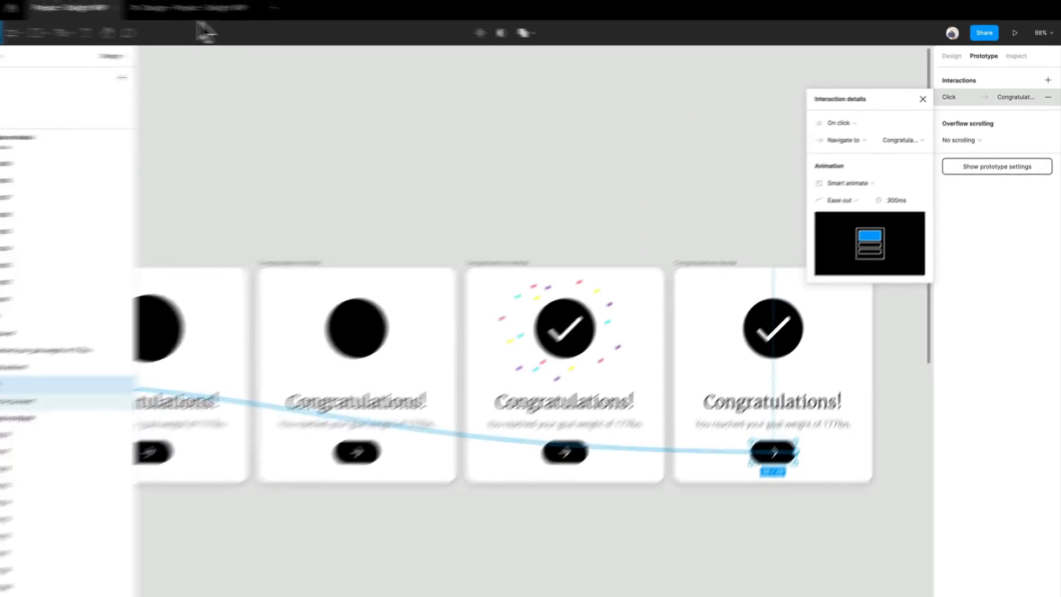
- Open the prototype tab and play the animation from the arrow button
{"action": "left_click", "coordinate": [200, 12]}
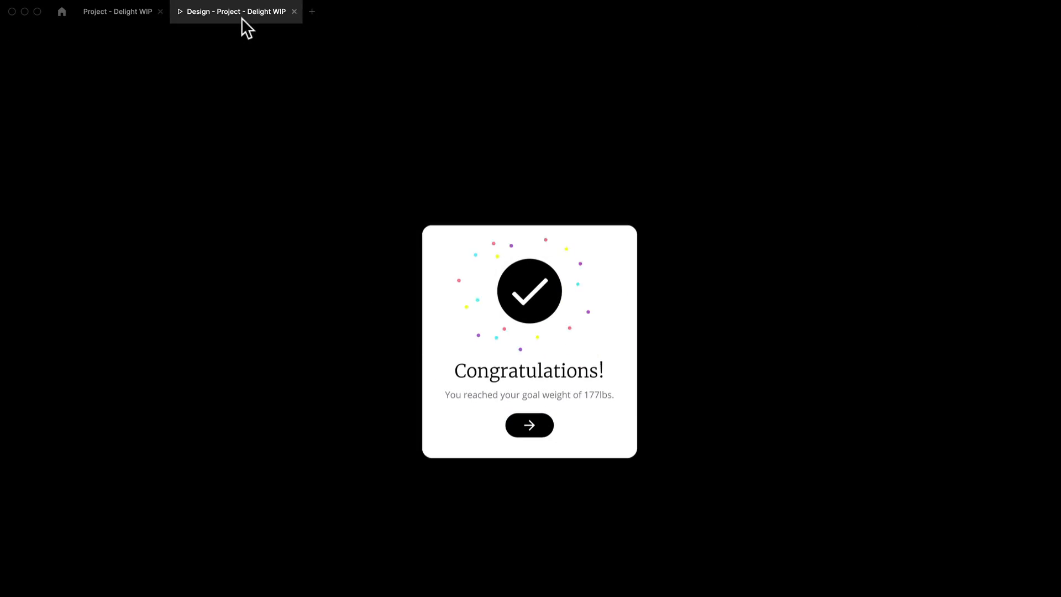
{"action": "left_click", "coordinate": [531, 429]}
{"action": "left_click", "coordinate": [852, 191]}
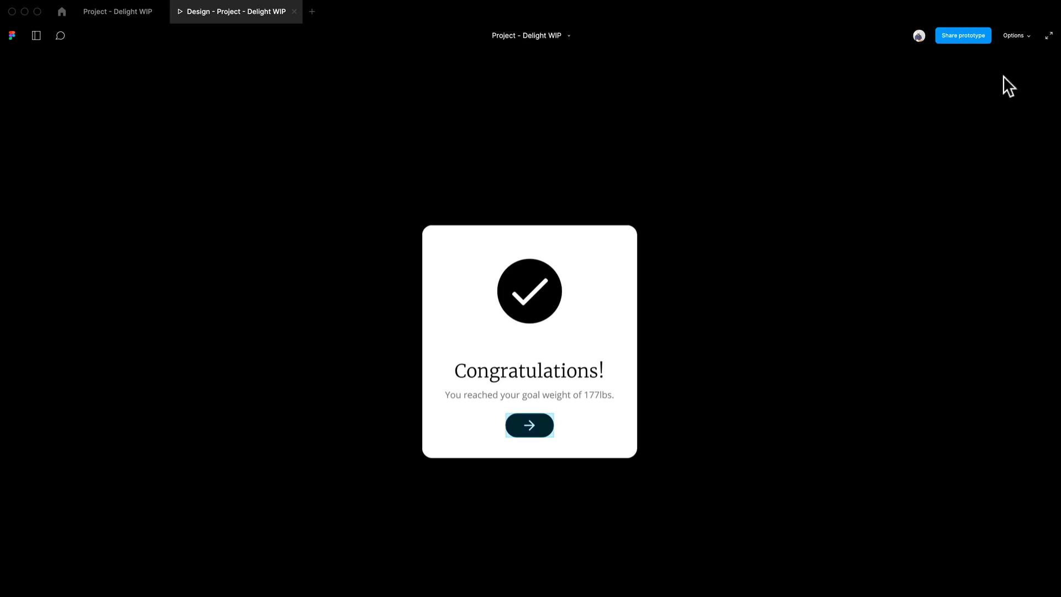
- Switch the prototype view scaling to Fill and then to Fit, replaying the animation from the arrow button
{"action": "left_click", "coordinate": [1012, 30]}
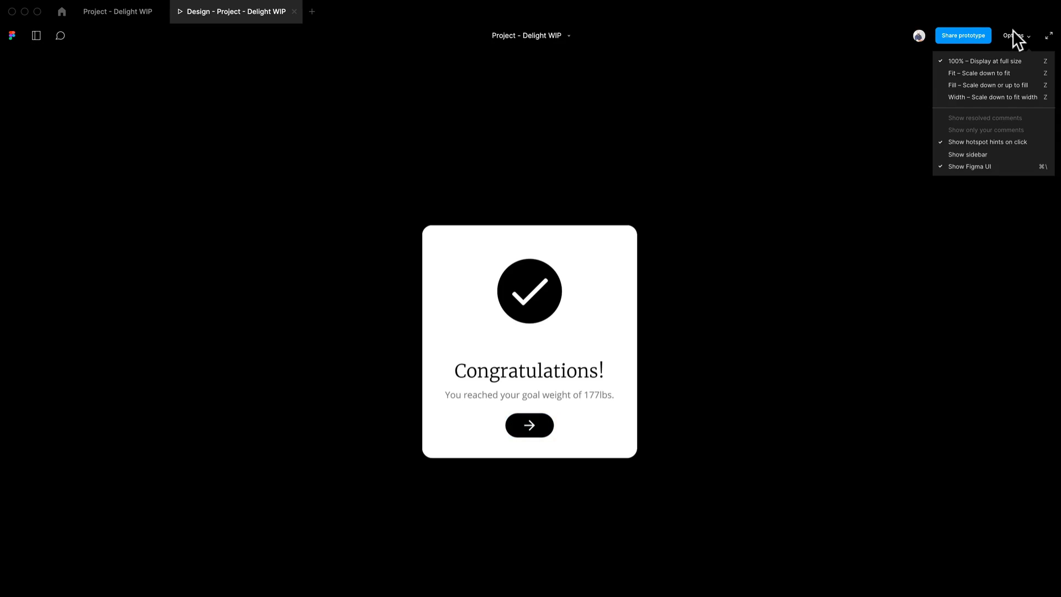
{"action": "left_click", "coordinate": [997, 86]}
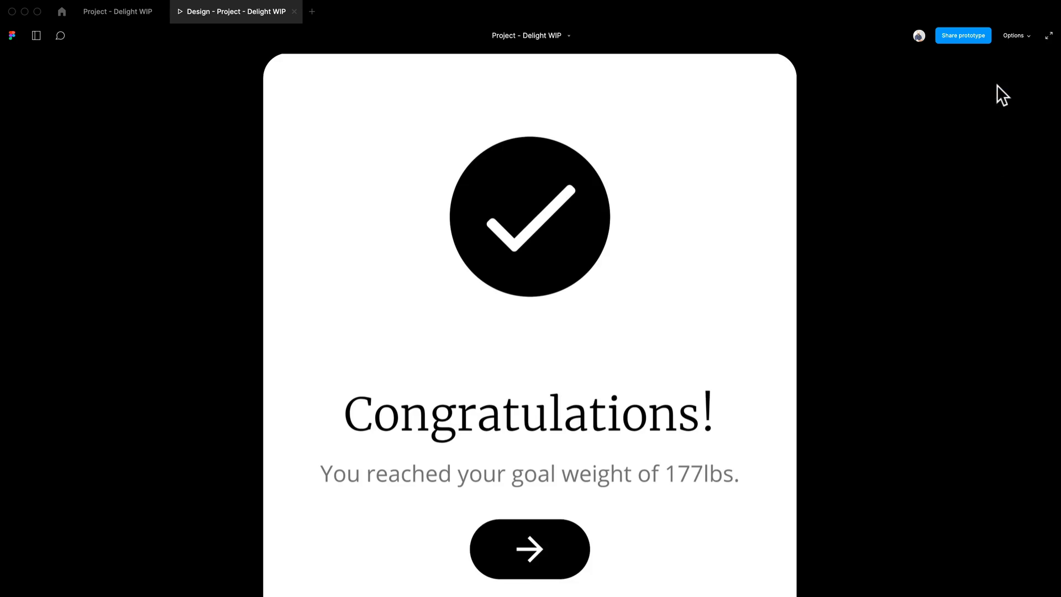
{"action": "left_click", "coordinate": [535, 570]}
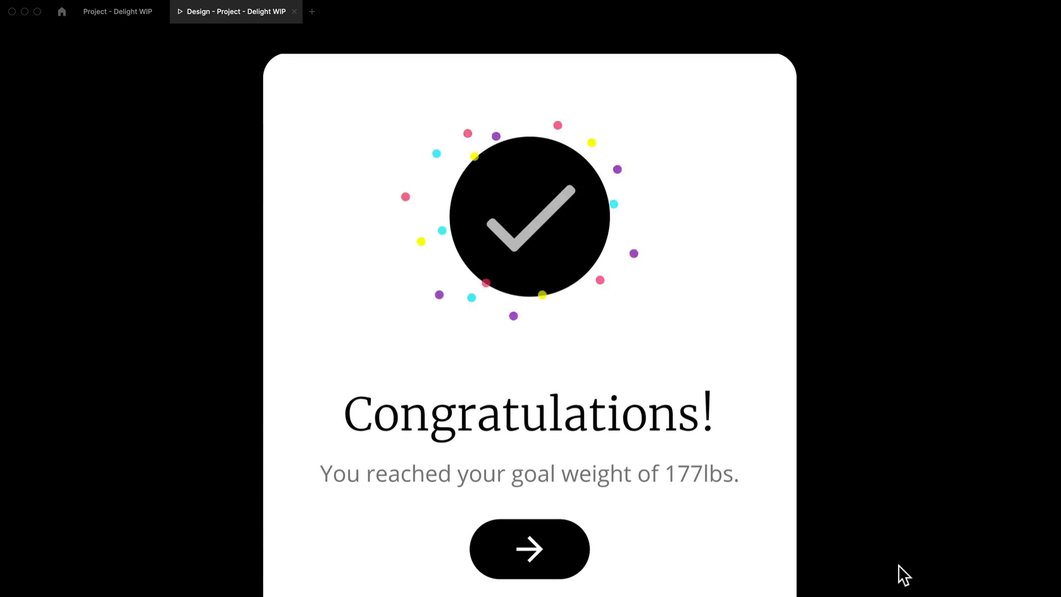
{"action": "left_click", "coordinate": [562, 573]}
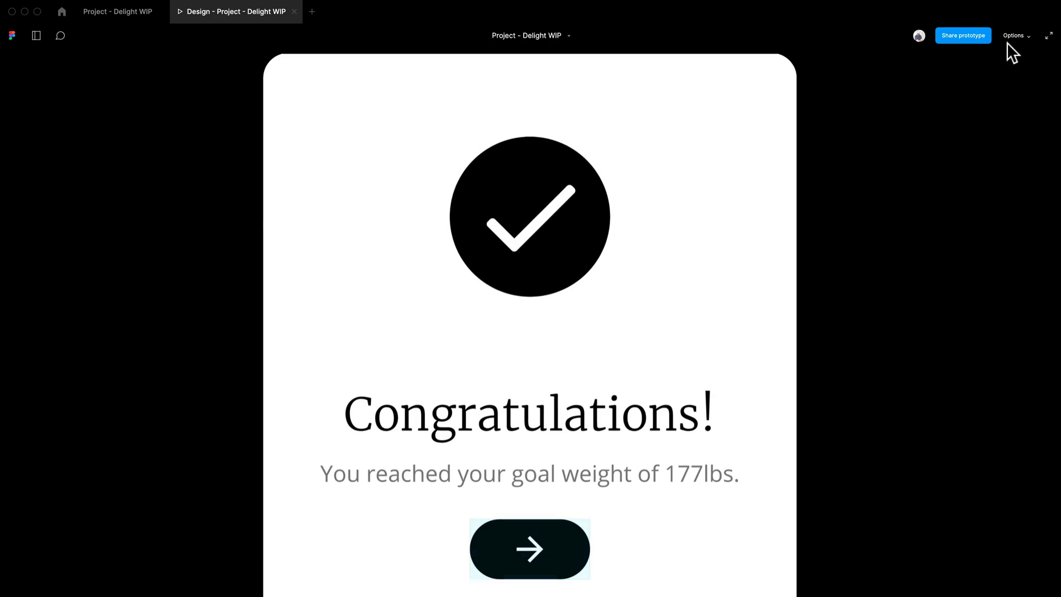
{"action": "left_click", "coordinate": [1013, 35]}
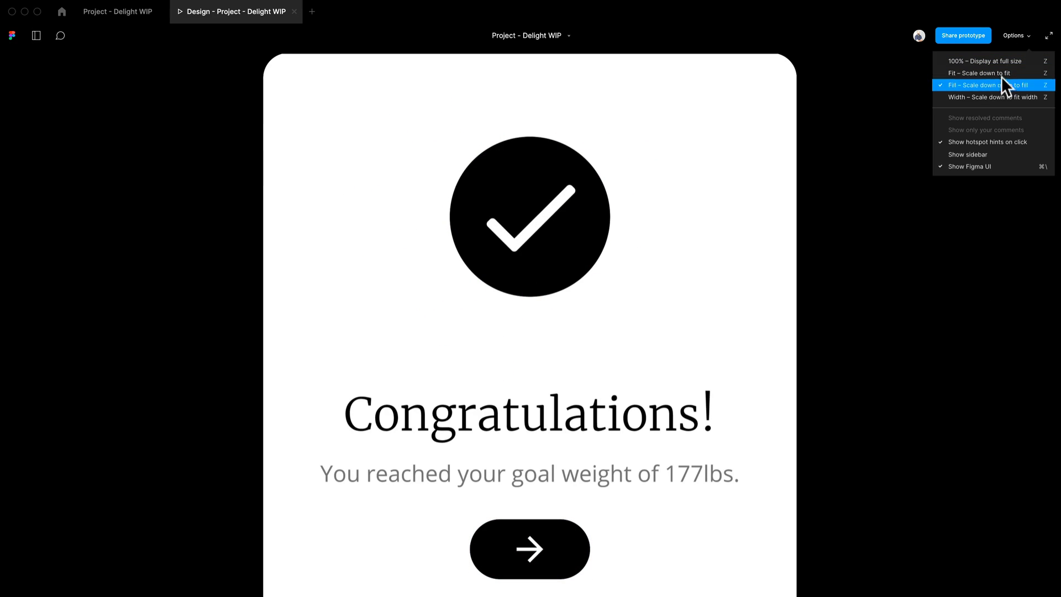
{"action": "left_click", "coordinate": [1002, 56]}
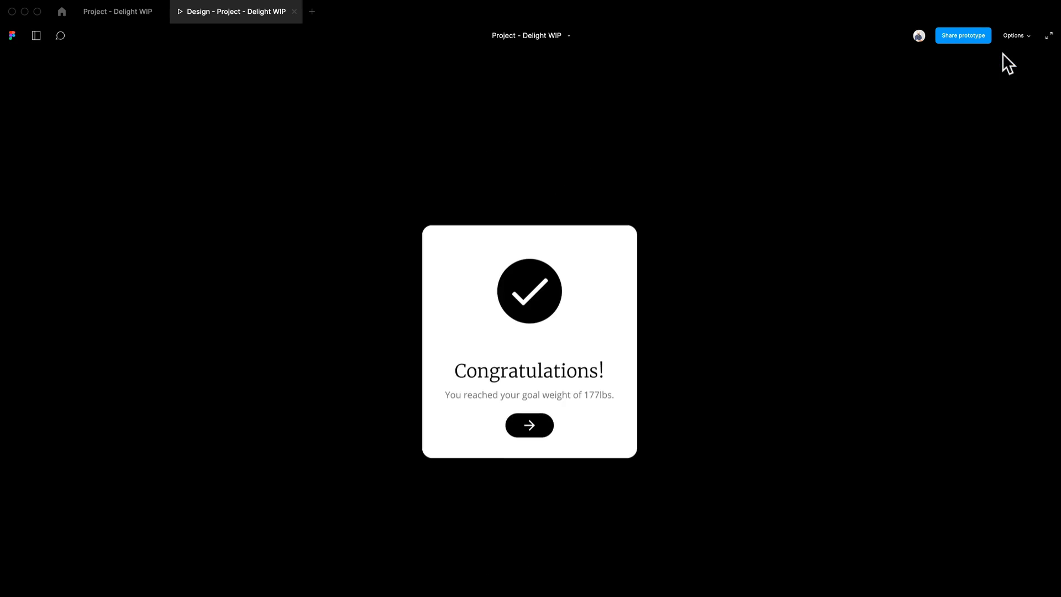
{"action": "left_click", "coordinate": [536, 433]}
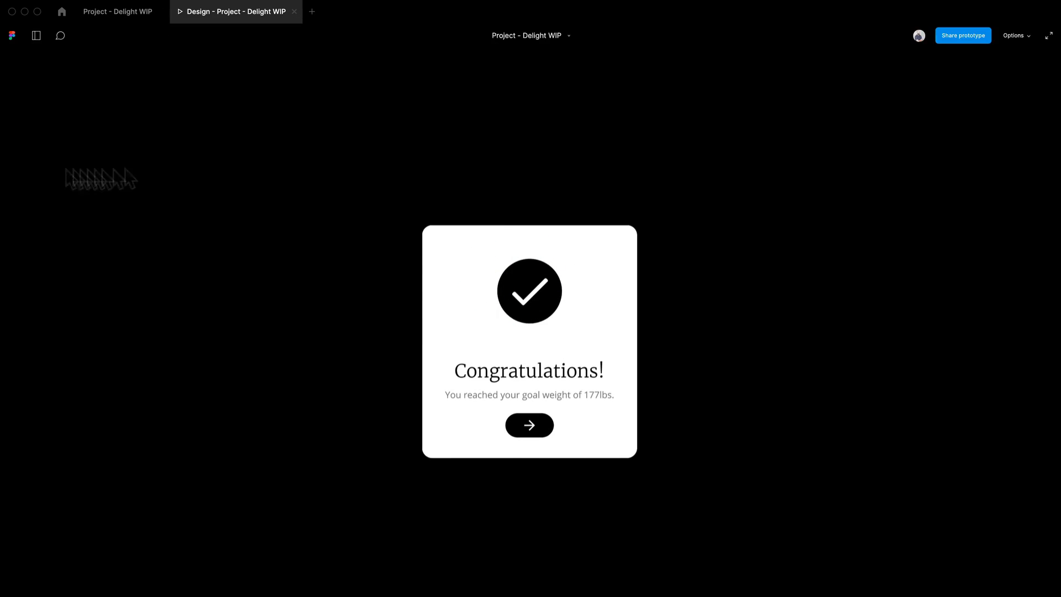
- Change the button's click transition animation from Smart animate to Dissolve
{"action": "left_click", "coordinate": [132, 10]}
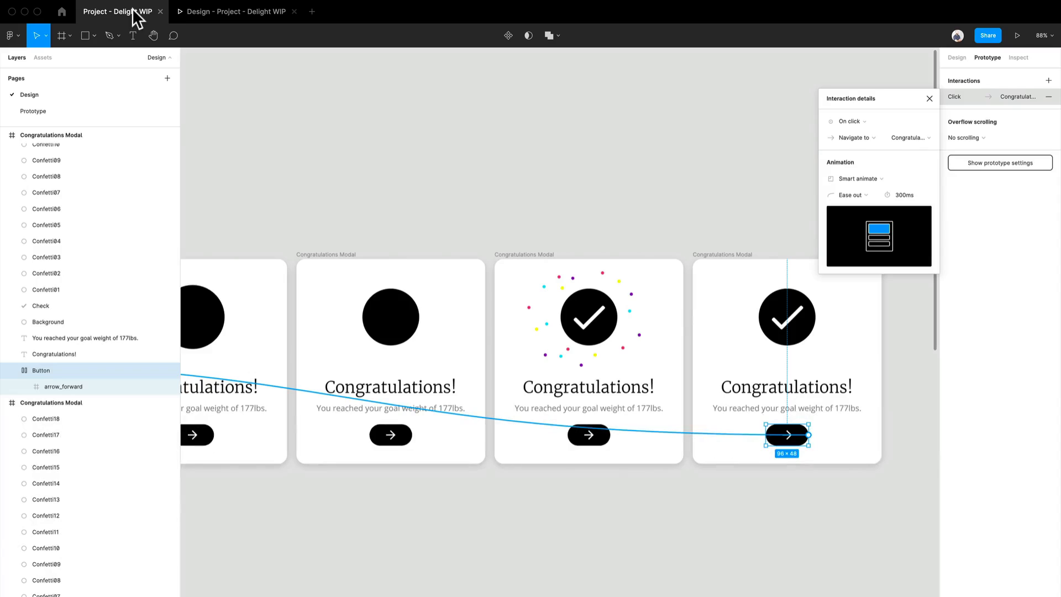
{"action": "left_click", "coordinate": [862, 178]}
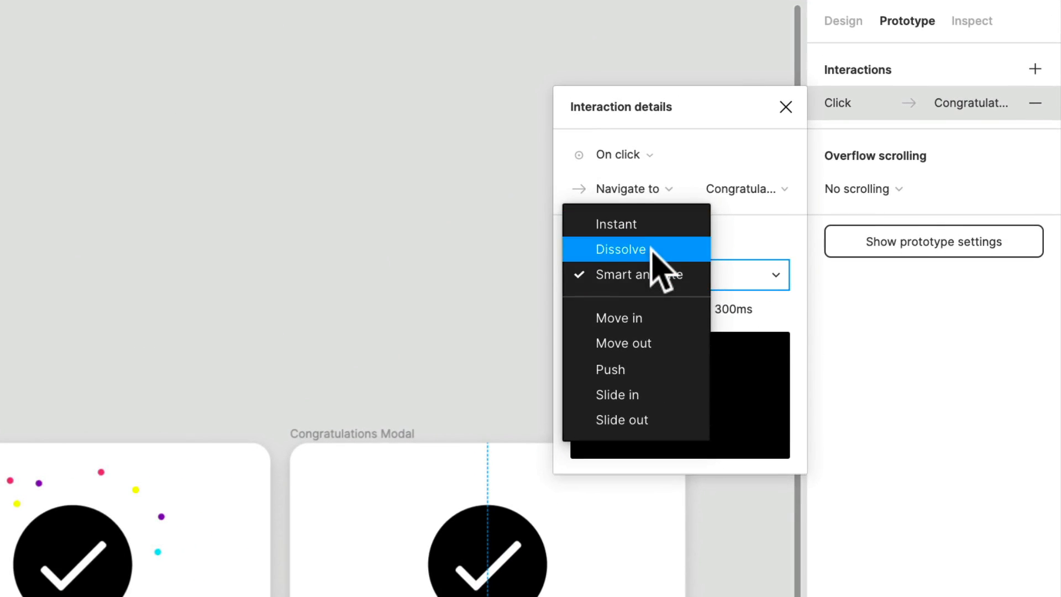
{"action": "left_click", "coordinate": [702, 228]}
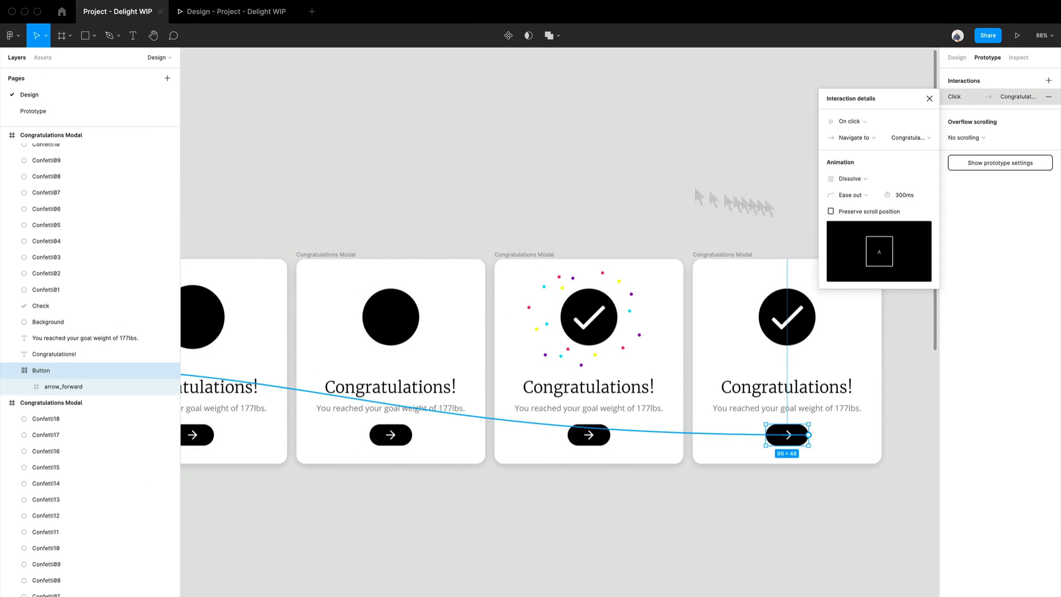
- Replay the prototype from the arrow button to preview the Dissolve transition
{"action": "scroll", "coordinate": [734, 390], "scroll_direction": "down", "scroll_amount": 5}
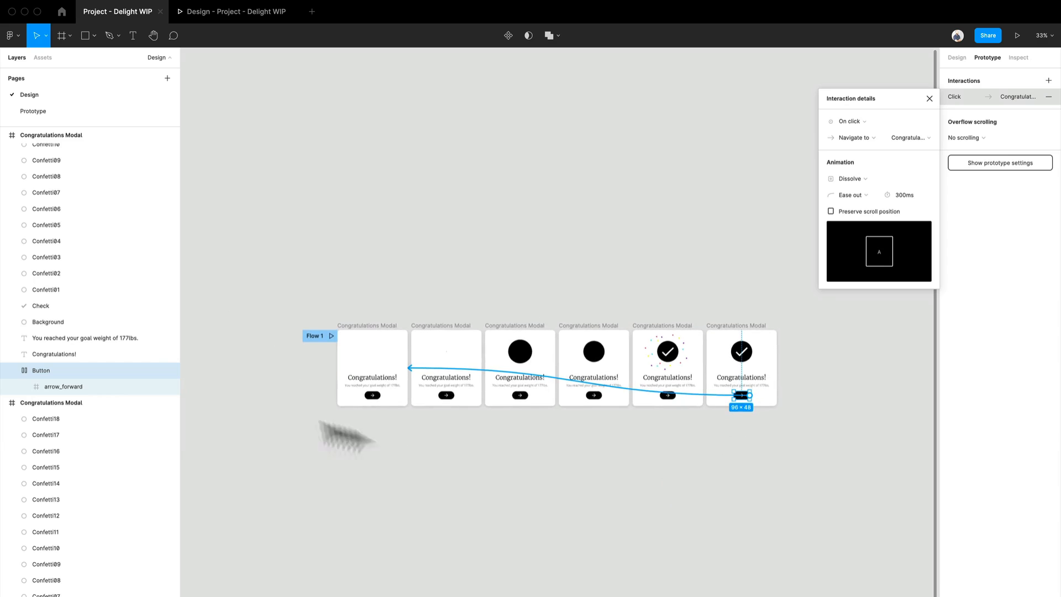
{"action": "scroll", "coordinate": [740, 355], "scroll_direction": "up", "scroll_amount": 3}
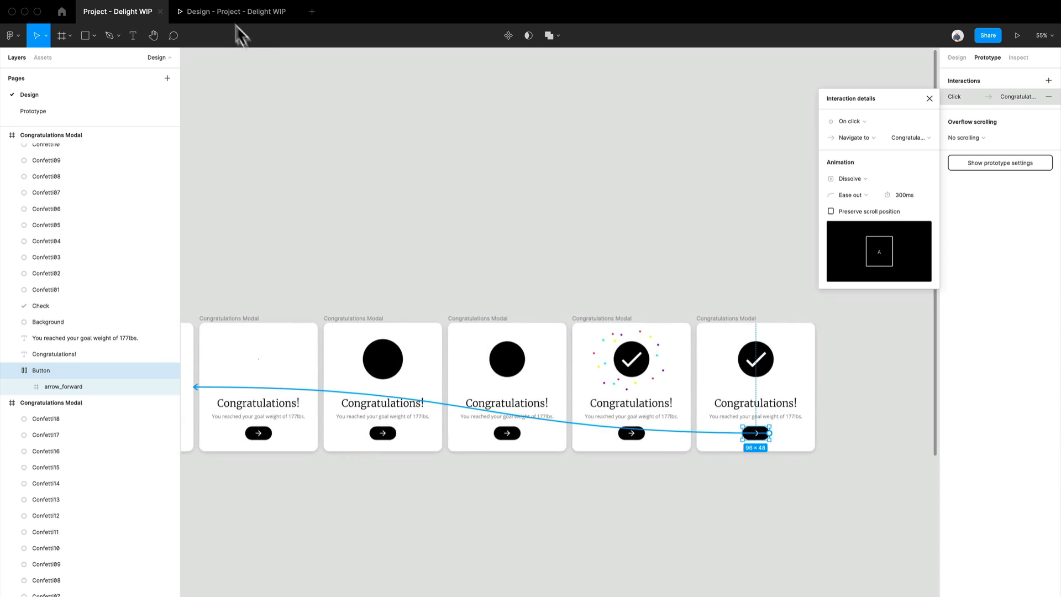
{"action": "left_click", "coordinate": [227, 11]}
{"action": "left_click", "coordinate": [542, 433]}
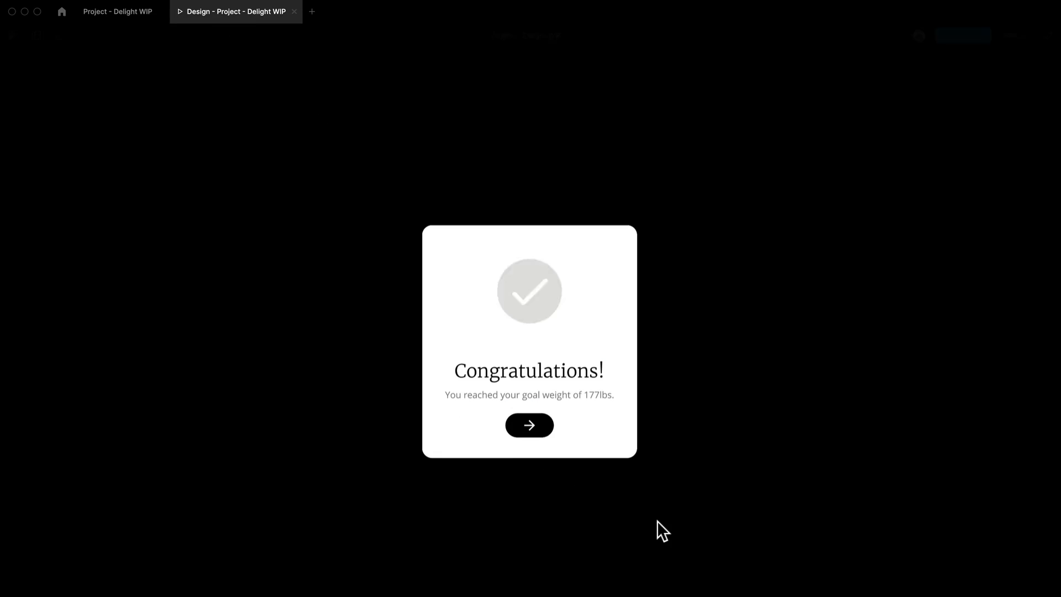
{"action": "left_click", "coordinate": [541, 434]}
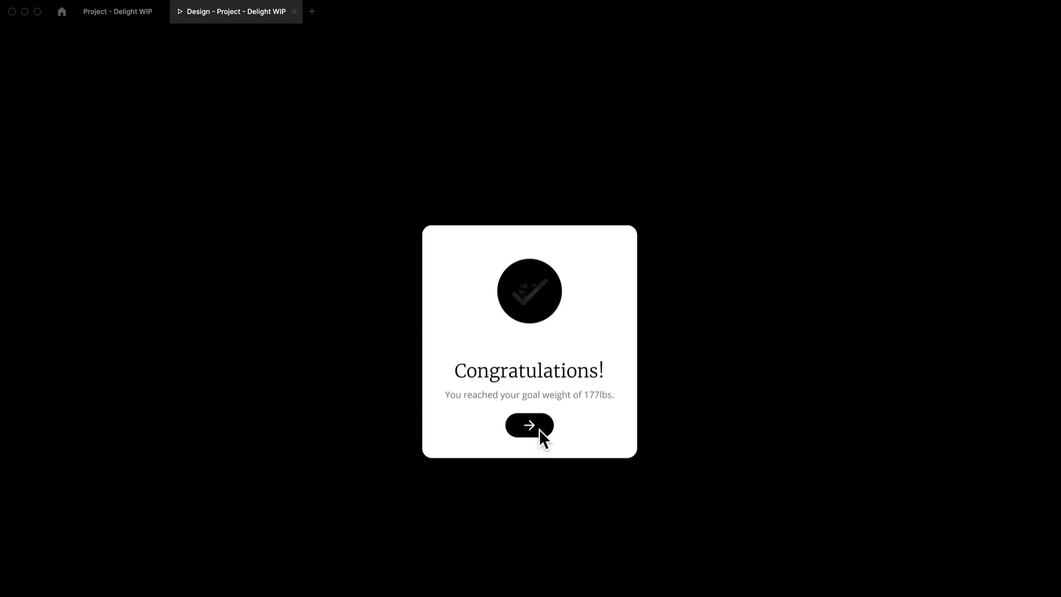
{"action": "left_click", "coordinate": [541, 434]}
- Inspect the delay transition from the dot frame to the circle frame and replay the prototype
{"action": "left_click", "coordinate": [131, 20]}
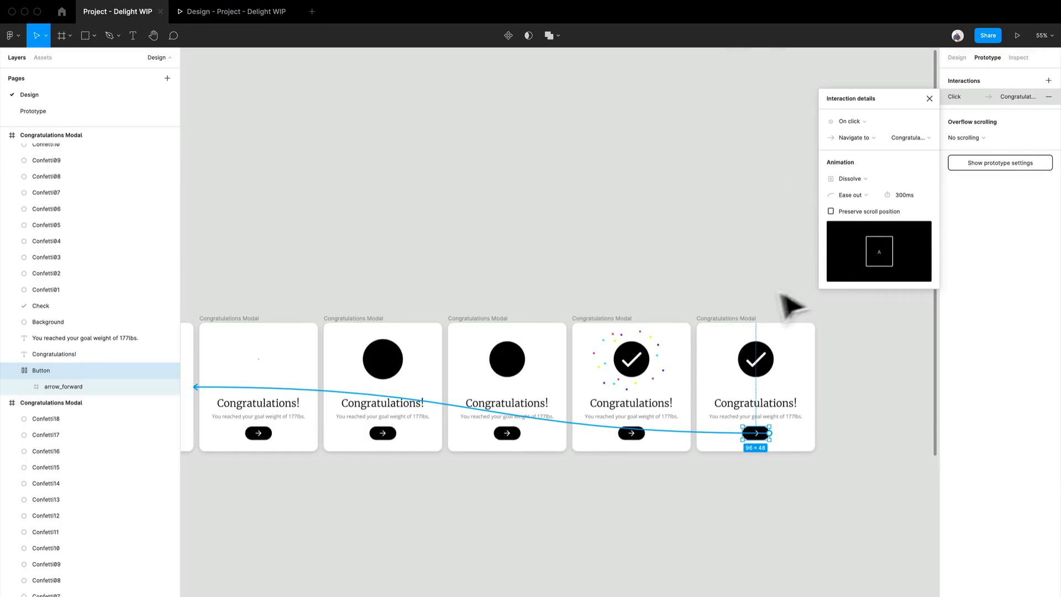
{"action": "scroll", "coordinate": [409, 356], "scroll_direction": "up", "scroll_amount": 5}
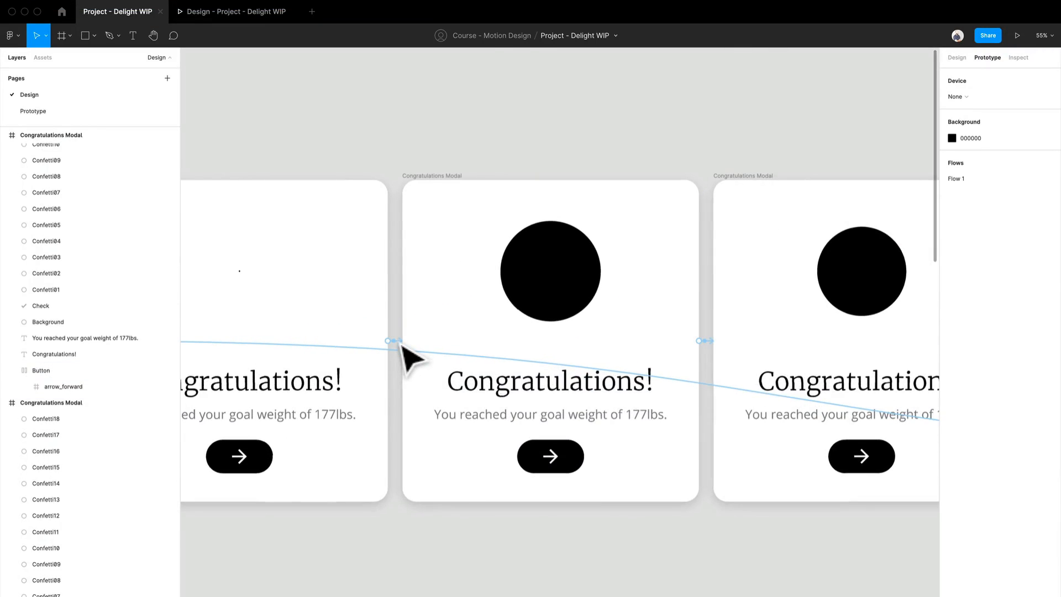
{"action": "left_click", "coordinate": [404, 347]}
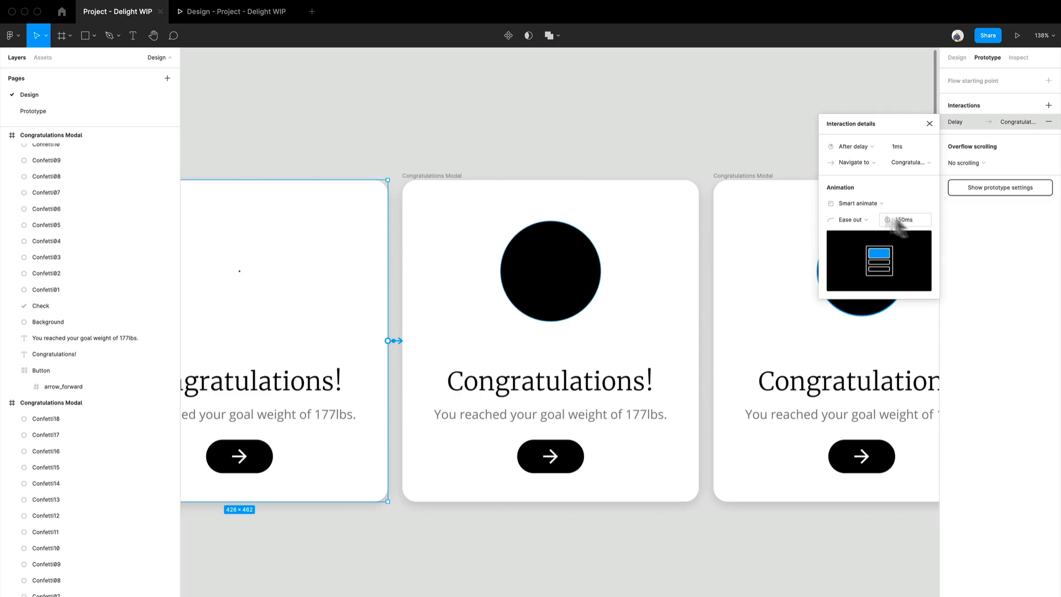
{"action": "left_click", "coordinate": [547, 102]}
{"action": "left_click", "coordinate": [255, 13]}
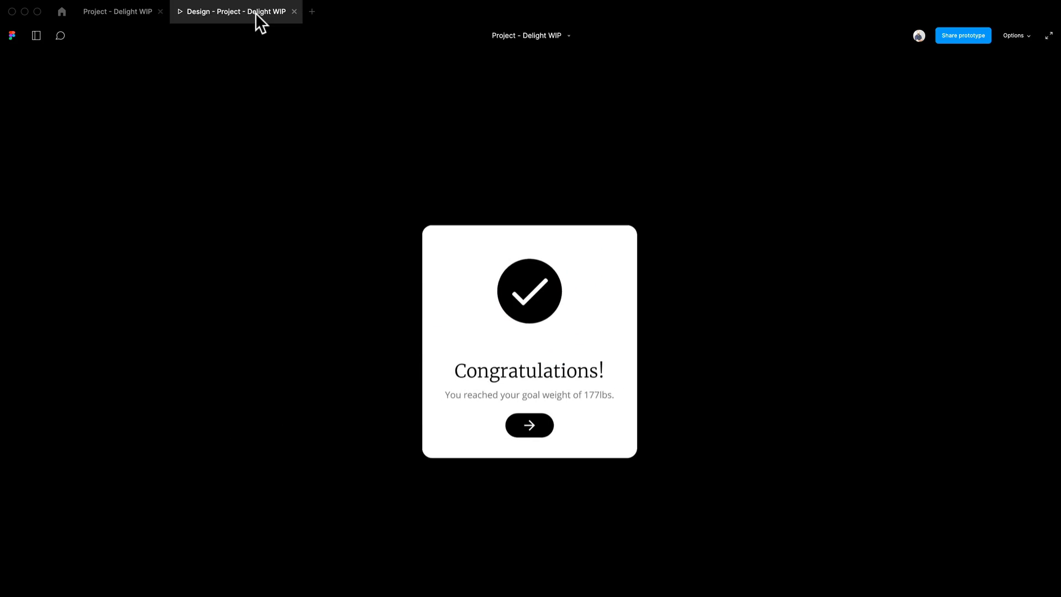
{"action": "left_click", "coordinate": [530, 434]}
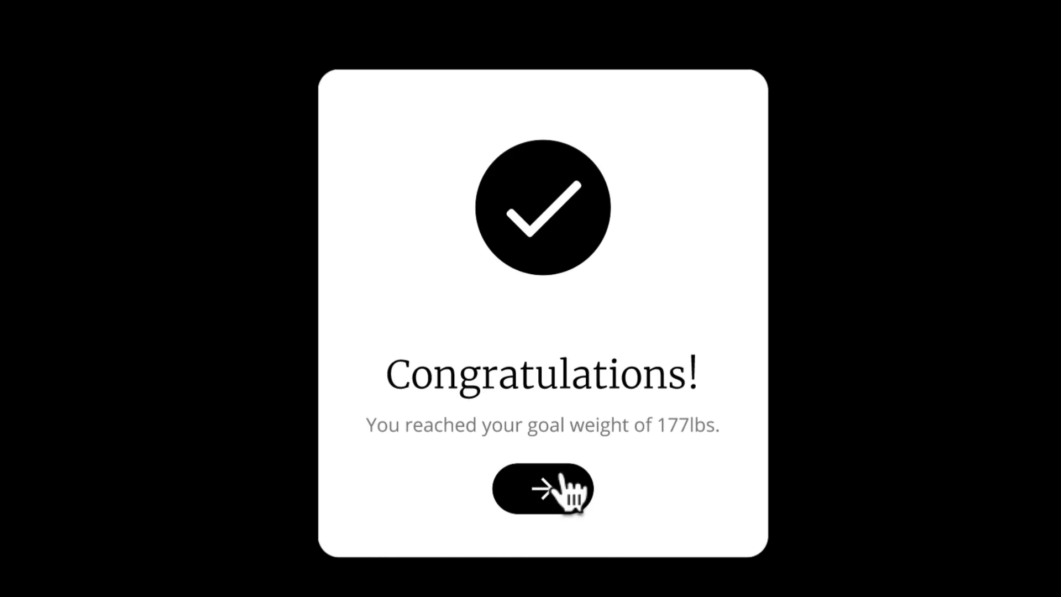
{"action": "left_click", "coordinate": [561, 478]}
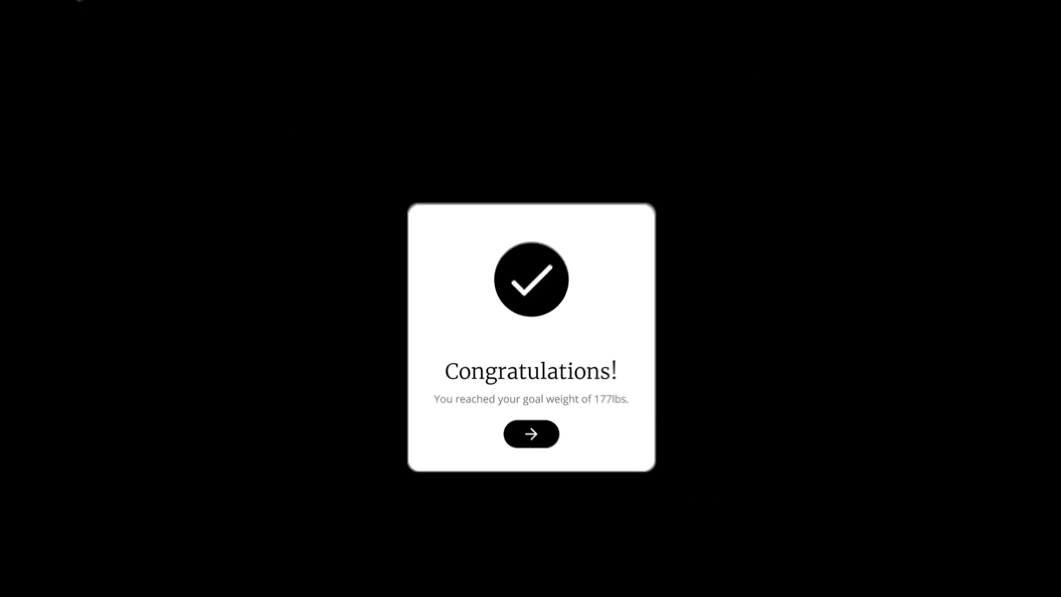
{"action": "left_click", "coordinate": [121, 9]}
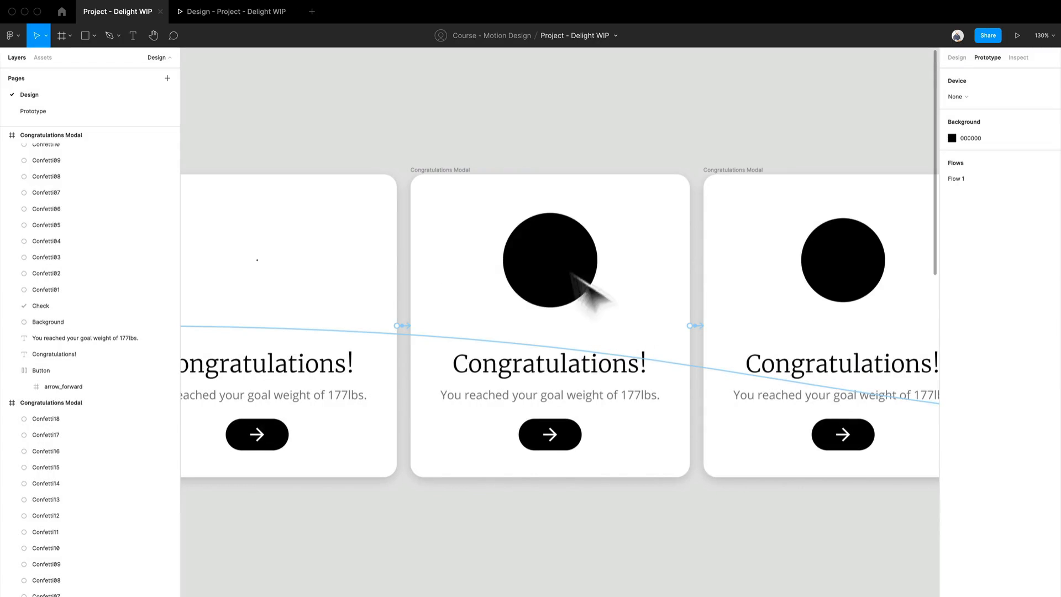
- Enlarge the circle in the first full-circle frame to about 190 px across
{"action": "left_click", "coordinate": [593, 293]}
{"action": "left_click", "coordinate": [950, 58]}
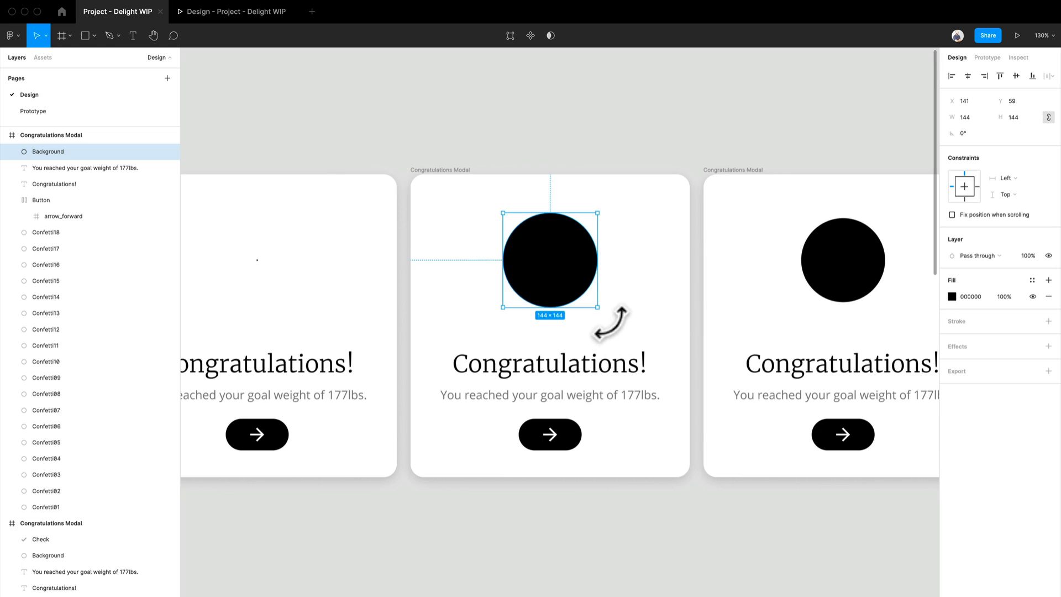
{"action": "left_click_drag", "start_coordinate": [598, 308], "coordinate": [613, 323]}
{"action": "left_click", "coordinate": [844, 92]}
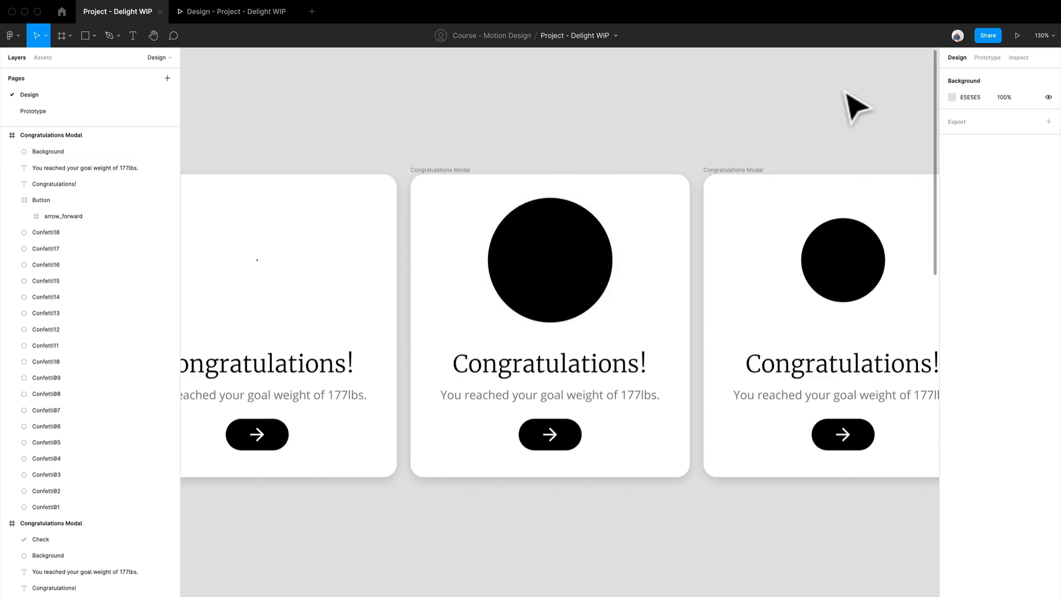
- Set the dot-to-circle After delay transition's Smart animate duration to 300 ms and close its details
{"action": "left_click", "coordinate": [986, 57]}
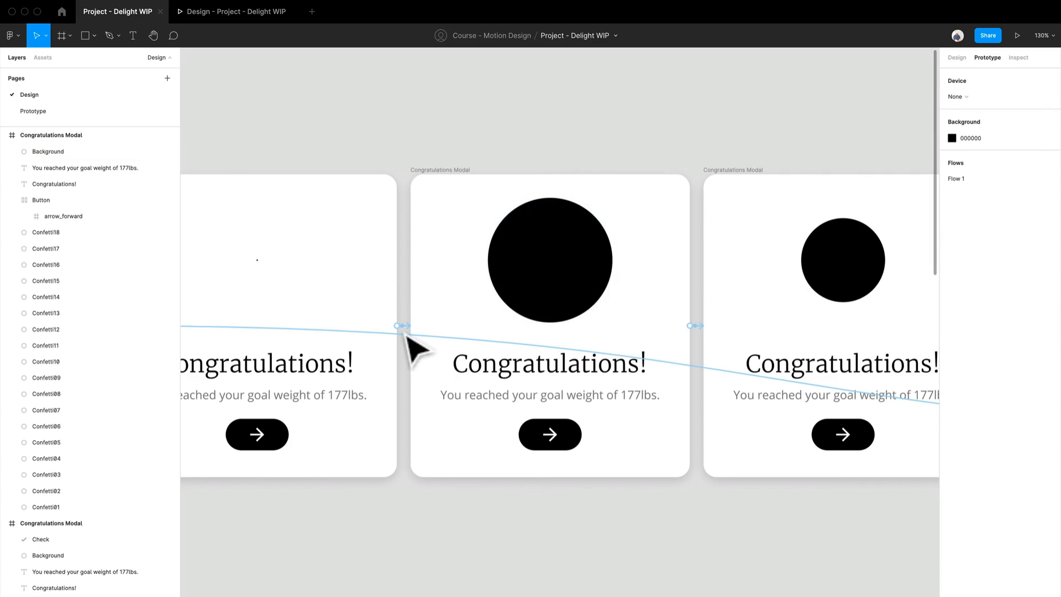
{"action": "left_click", "coordinate": [393, 332]}
{"action": "left_click", "coordinate": [409, 326]}
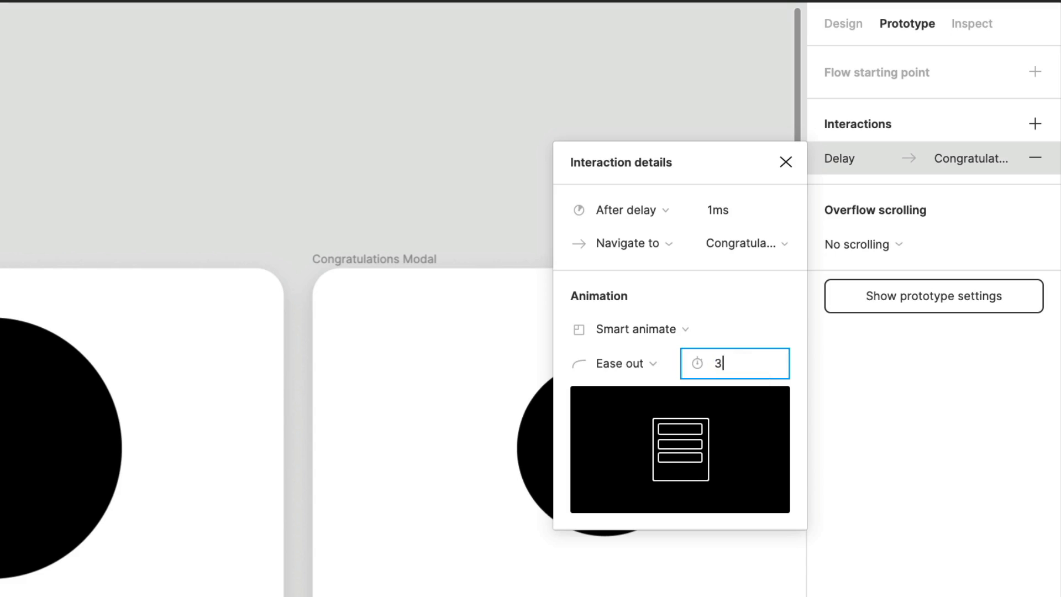
{"action": "type", "text": "00"}
{"action": "key", "text": "Return"}
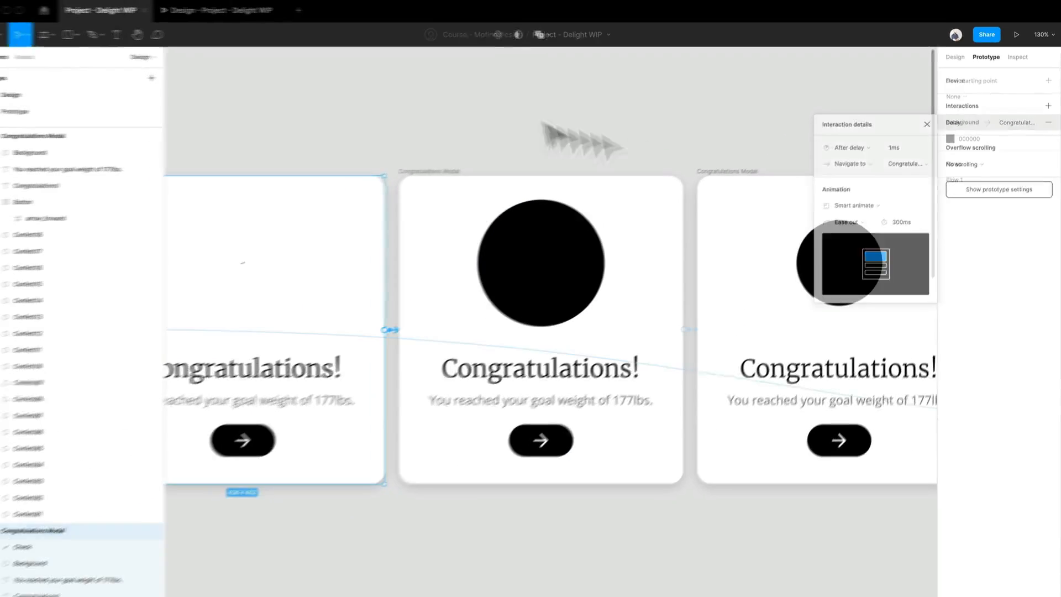
{"action": "left_click", "coordinate": [544, 123]}
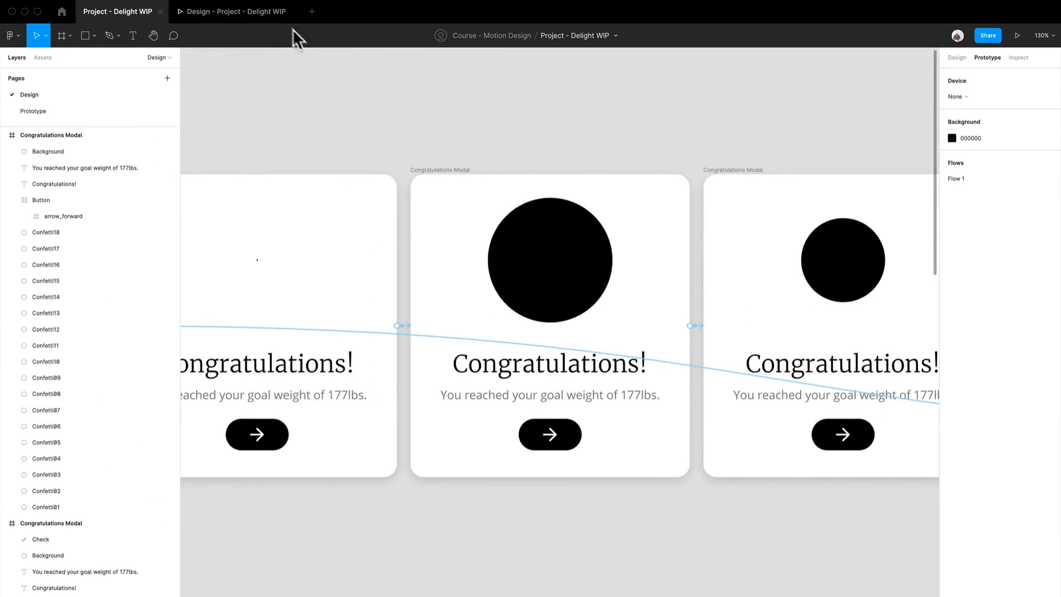
- Replay the prototype from the arrow button through the check animation and back, then return to the design file
{"action": "left_click", "coordinate": [265, 11]}
{"action": "left_click", "coordinate": [533, 423]}
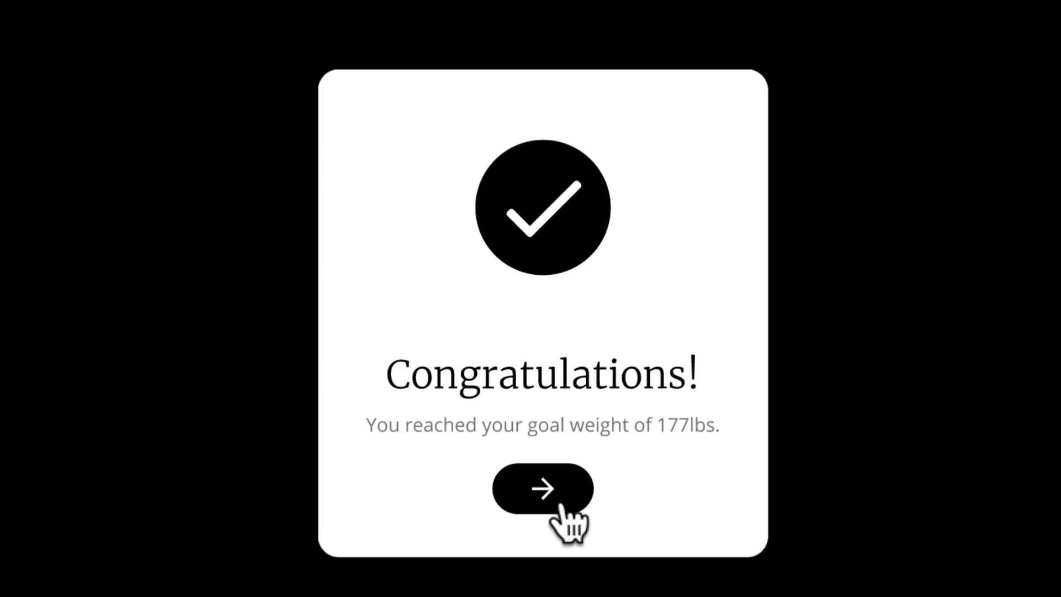
{"action": "left_click", "coordinate": [559, 506]}
{"action": "left_click", "coordinate": [560, 505]}
{"action": "left_click", "coordinate": [554, 489]}
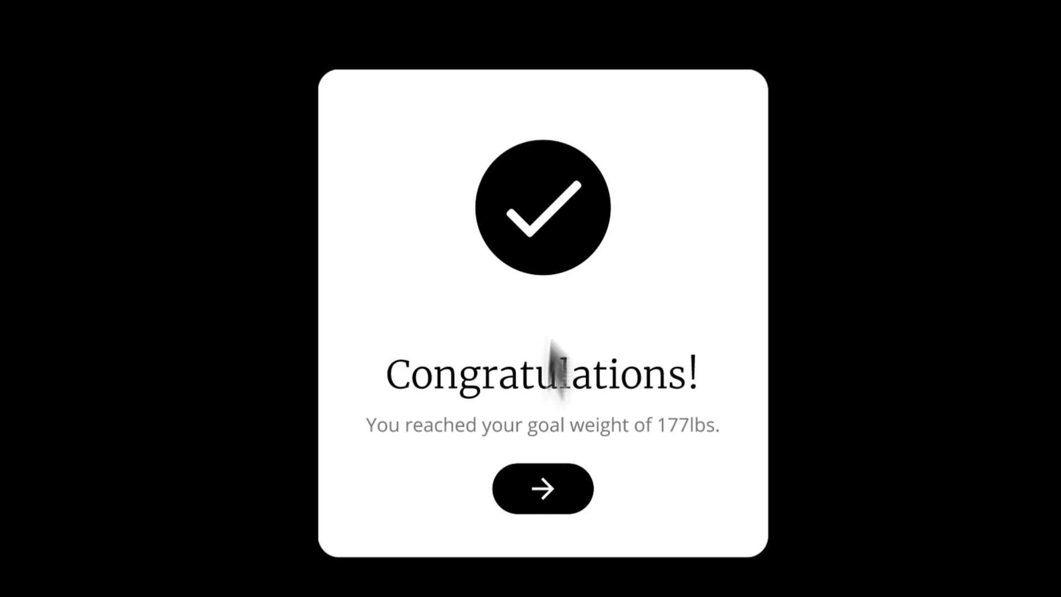
{"action": "left_click", "coordinate": [555, 495]}
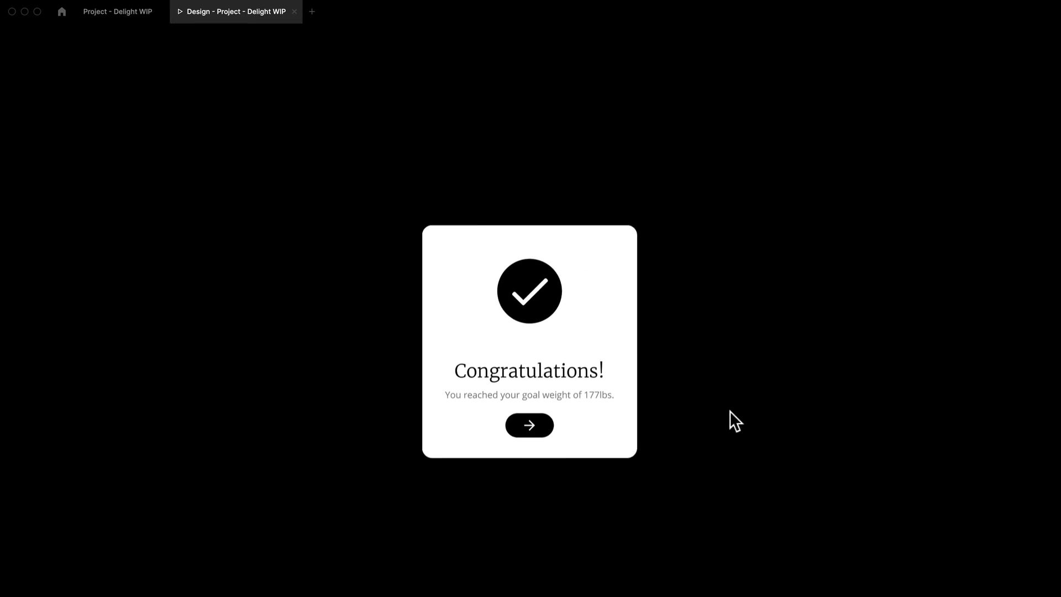
{"action": "left_click", "coordinate": [111, 13]}
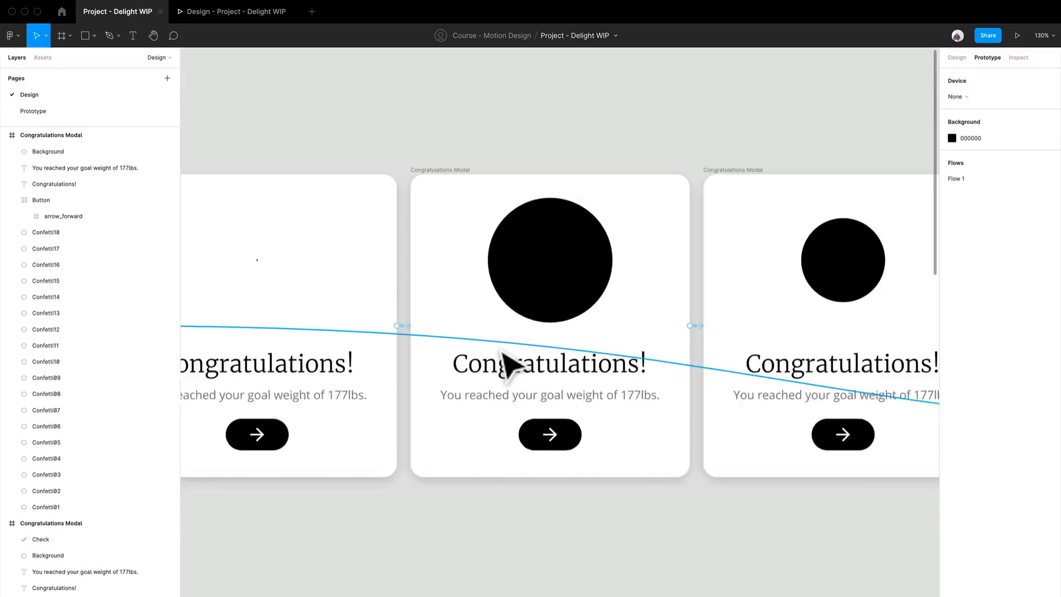
- Zoom out on the canvas to review all six Congratulations Modal frames and their connections
{"action": "scroll", "coordinate": [505, 364], "scroll_direction": "down", "scroll_amount": 5}
{"action": "scroll", "coordinate": [590, 458], "scroll_direction": "right", "scroll_amount": 2}
{"action": "left_click_drag", "start_coordinate": [590, 458], "coordinate": [632, 393]}
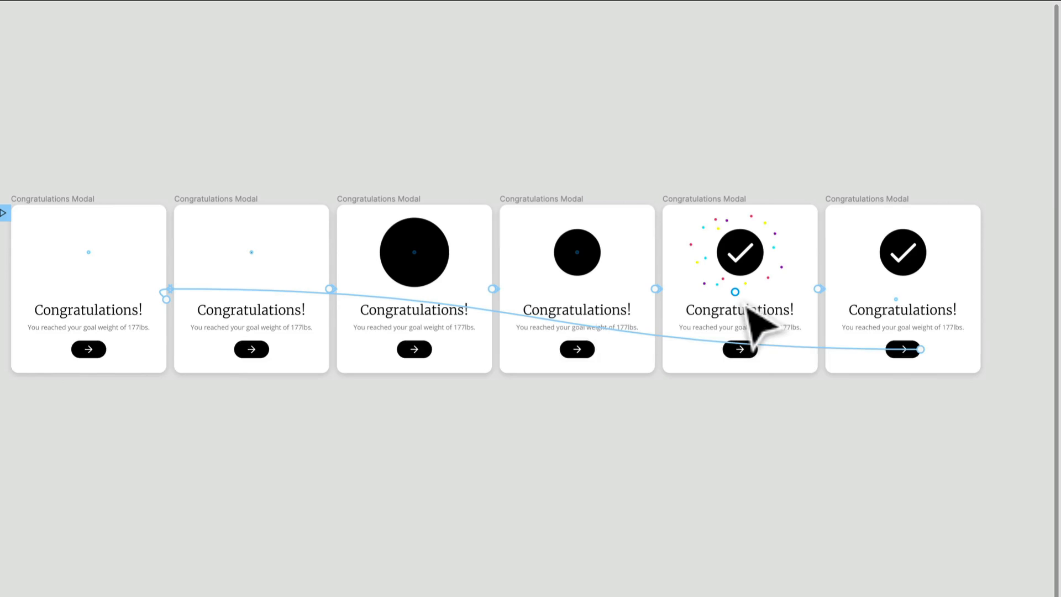
{"action": "left_click", "coordinate": [718, 214]}
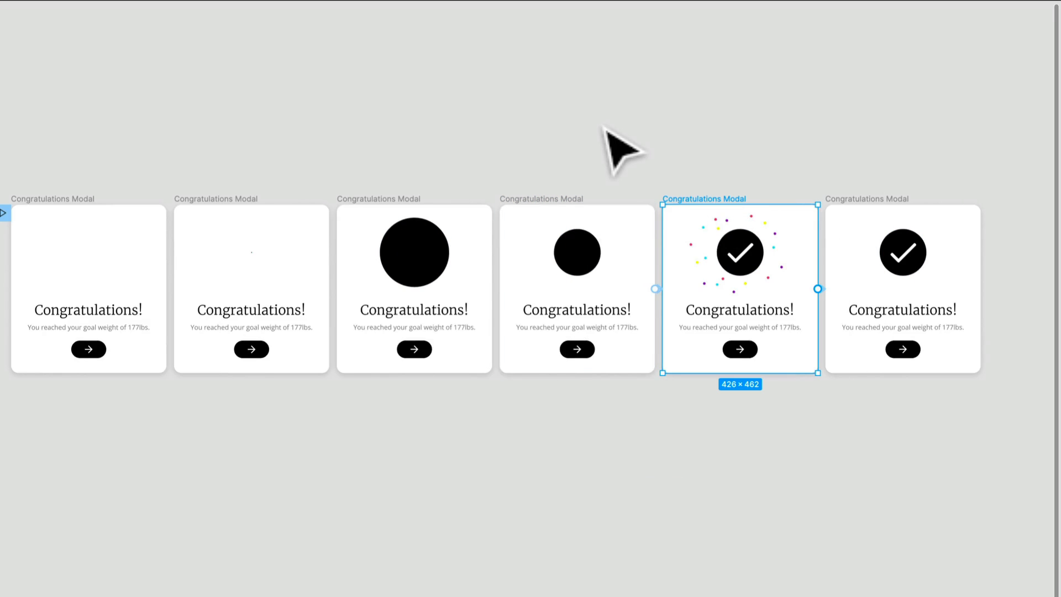
{"action": "left_click", "coordinate": [616, 149]}
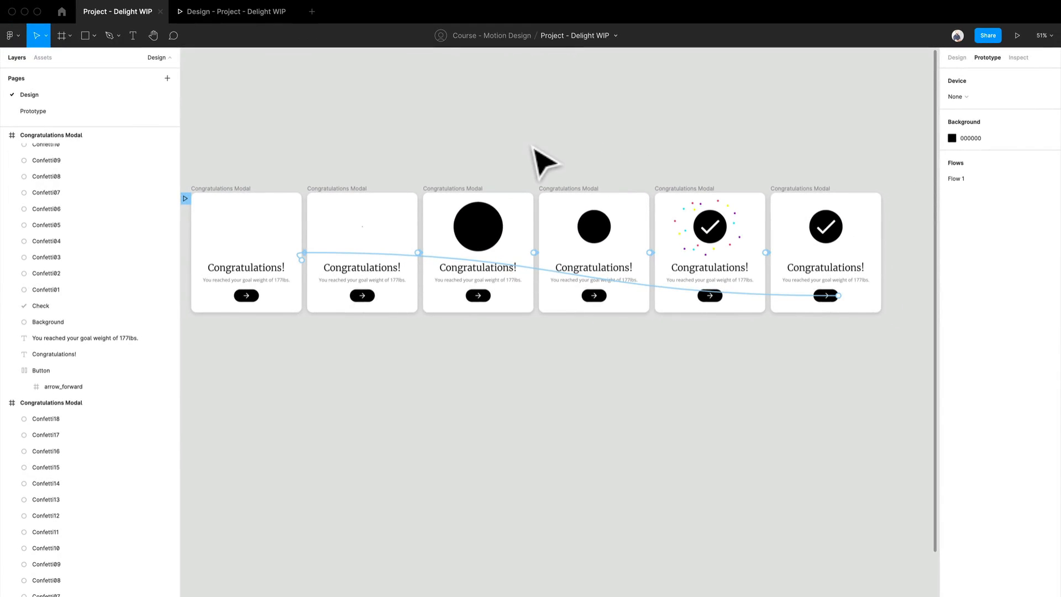